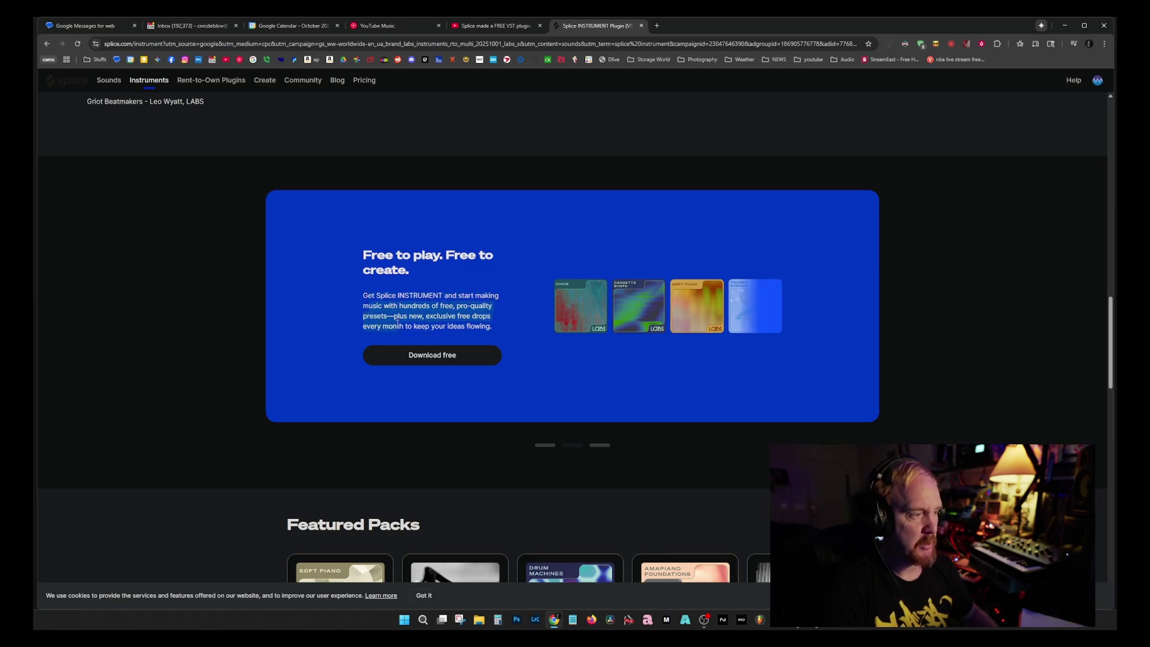
- Browse past the Splice page's Featured Packs, then bring Bitwig's INSTRUMENT plugin forward
scroll(210, 363, "down", 10)
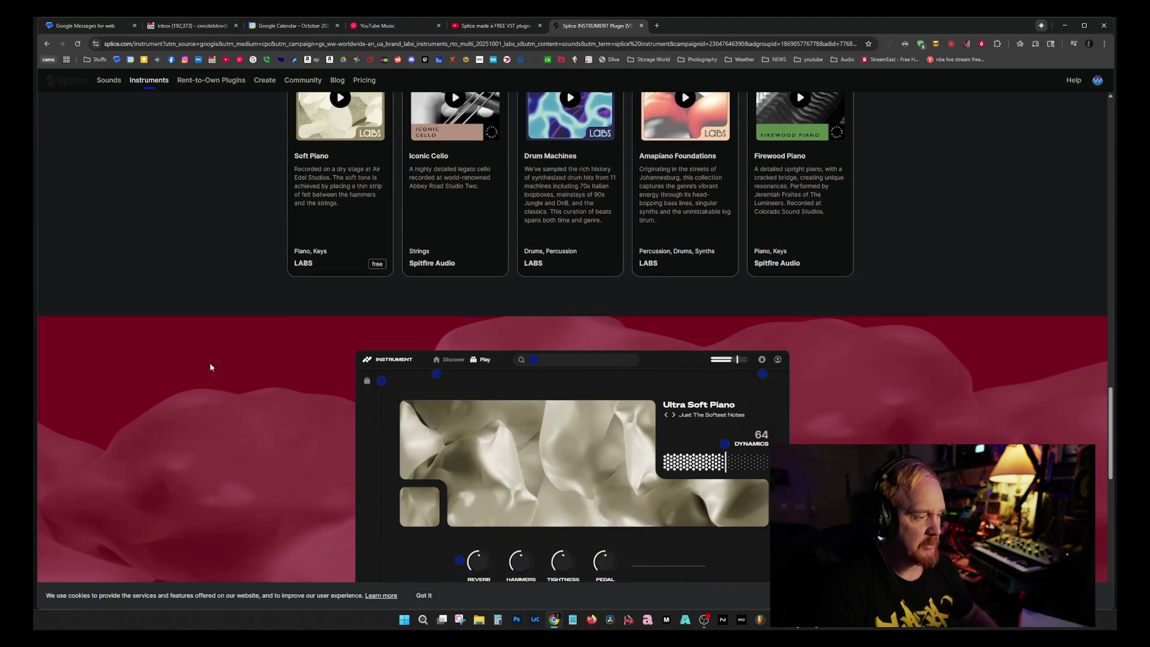
scroll(210, 367, "up", 2)
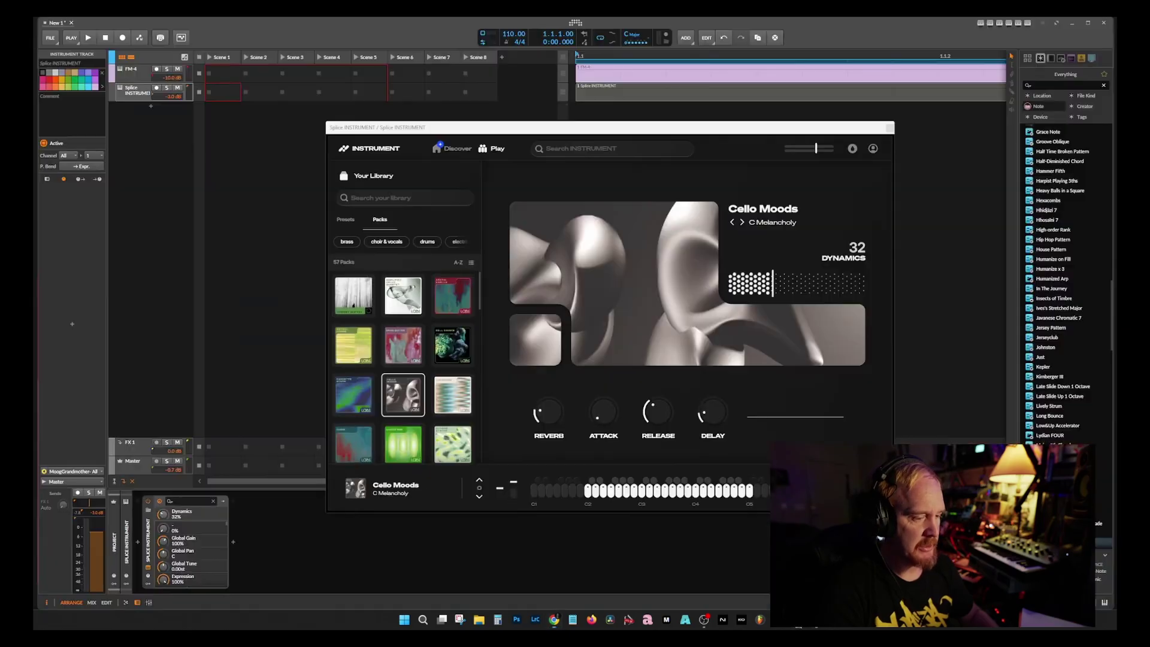
left_click(450, 149)
- Look through the Lofi Toy Piano pack's details and return to Discover
scroll(428, 347, "down", 3)
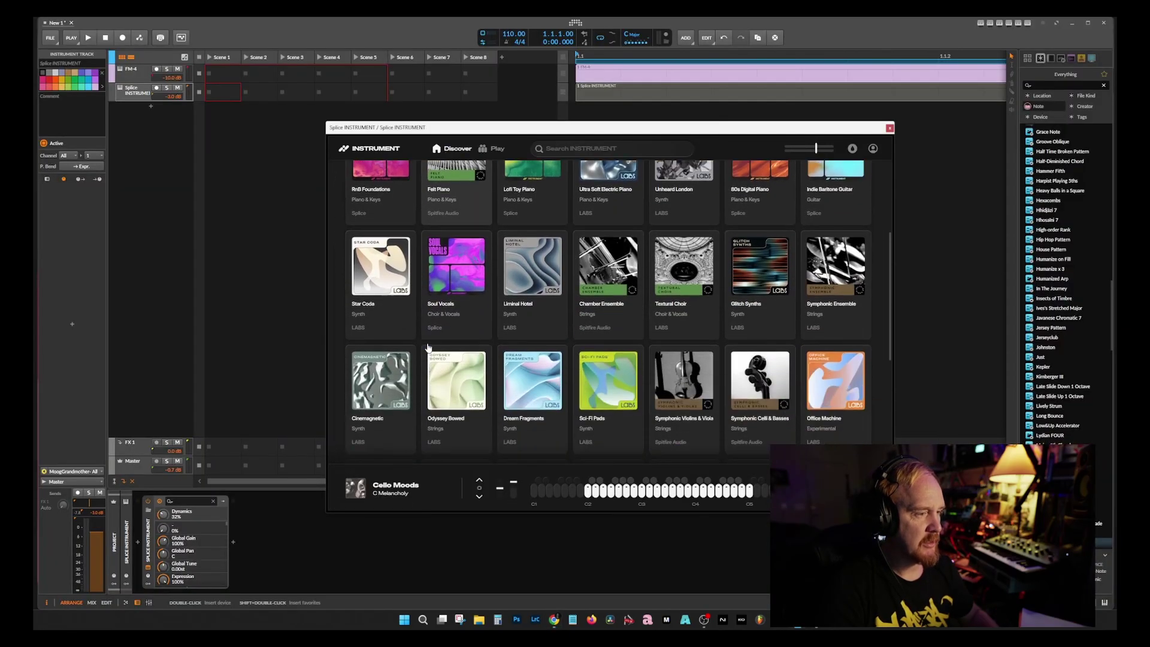
scroll(428, 347, "down", 2)
scroll(429, 347, "up", 2)
left_click(530, 179)
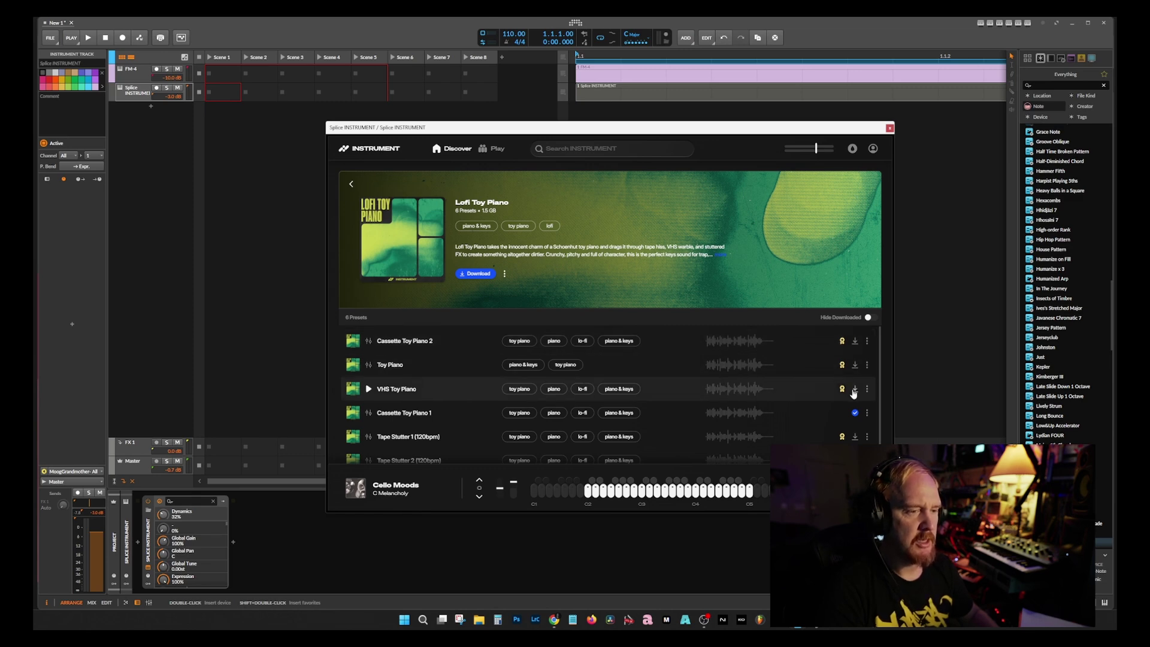
scroll(730, 390, "down", 1)
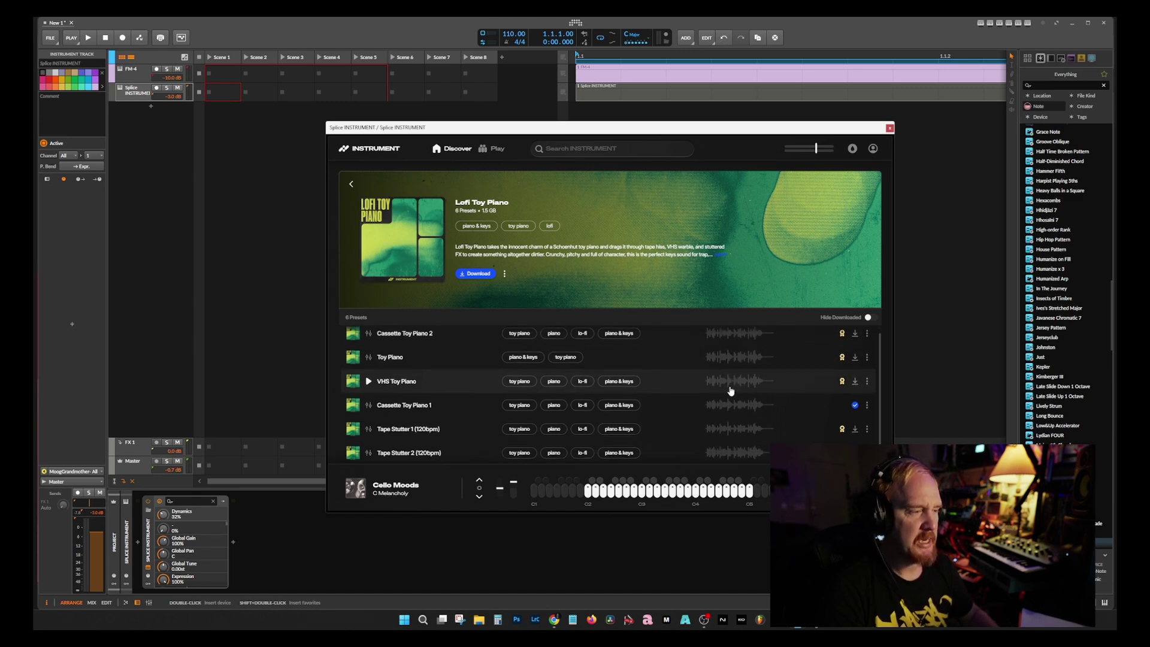
left_click(420, 404)
left_click(460, 151)
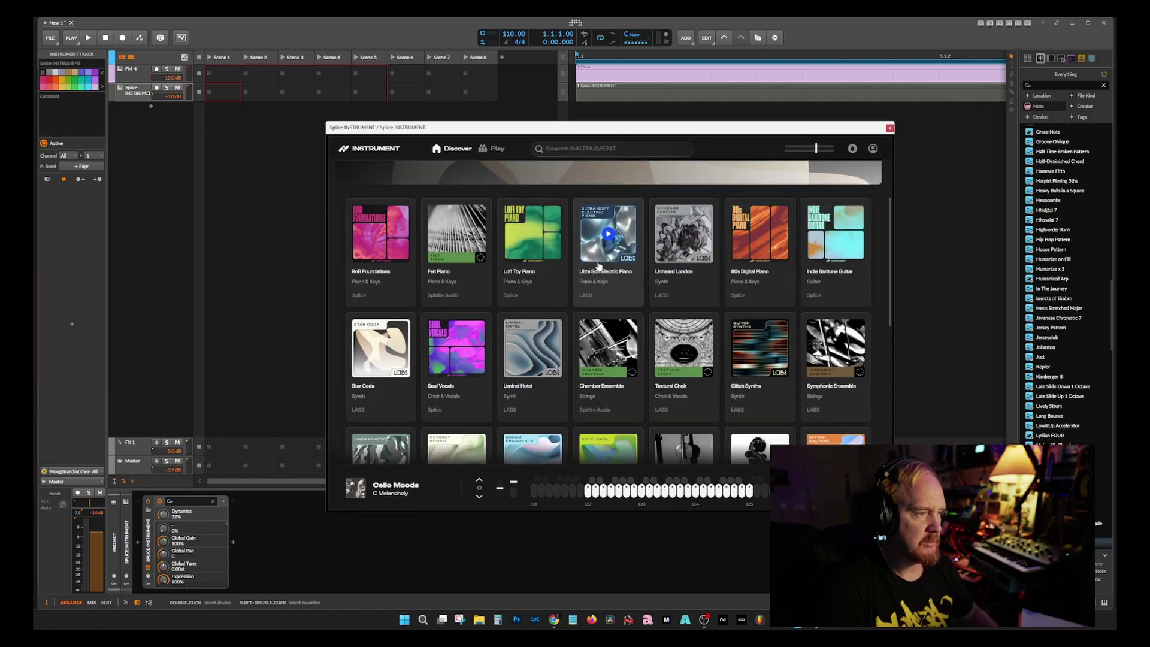
- Look through the Unheard London pack, return to Discover, then switch to Chrome
left_click(670, 273)
scroll(749, 396, "down", 5)
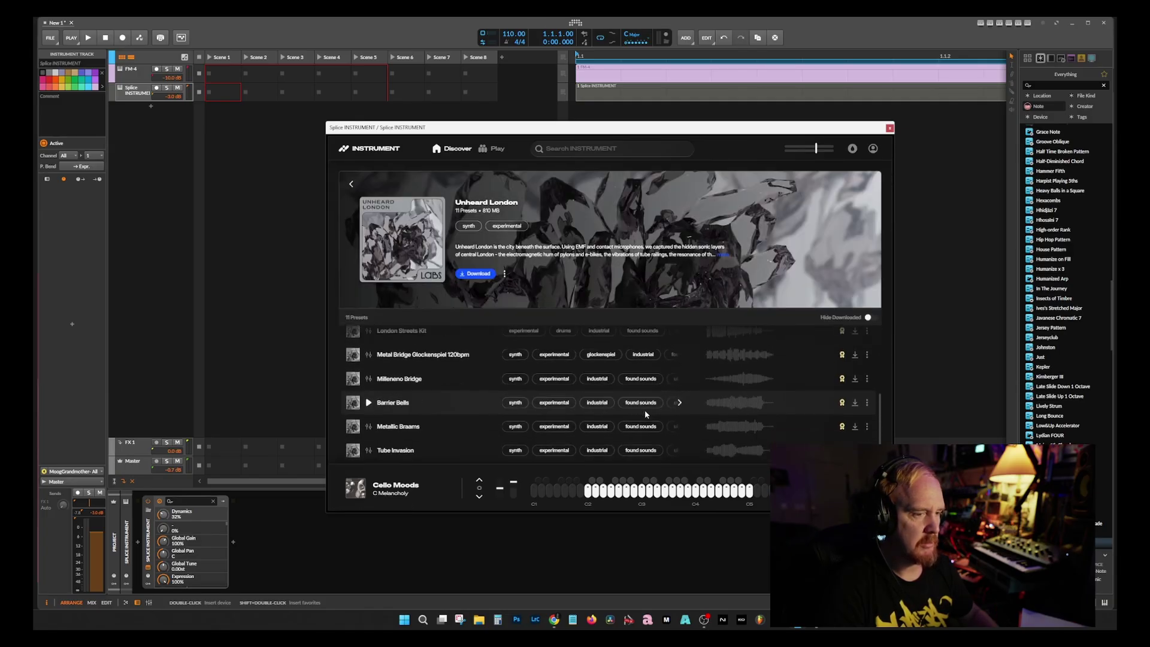
left_click(451, 151)
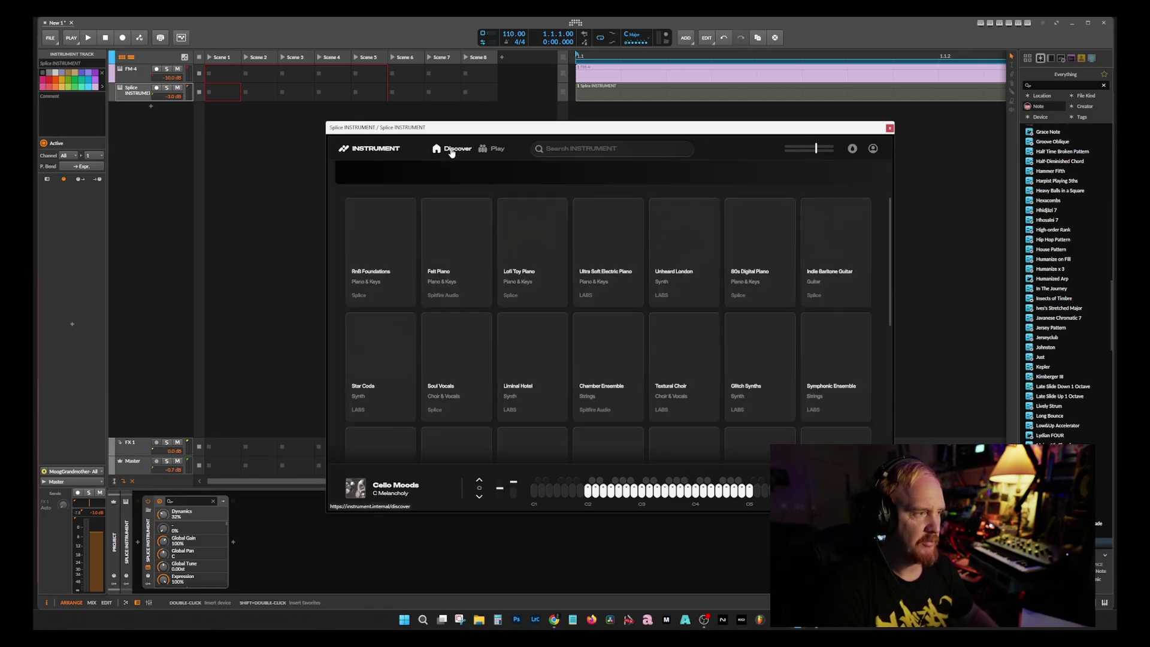
scroll(501, 287, "down", 2)
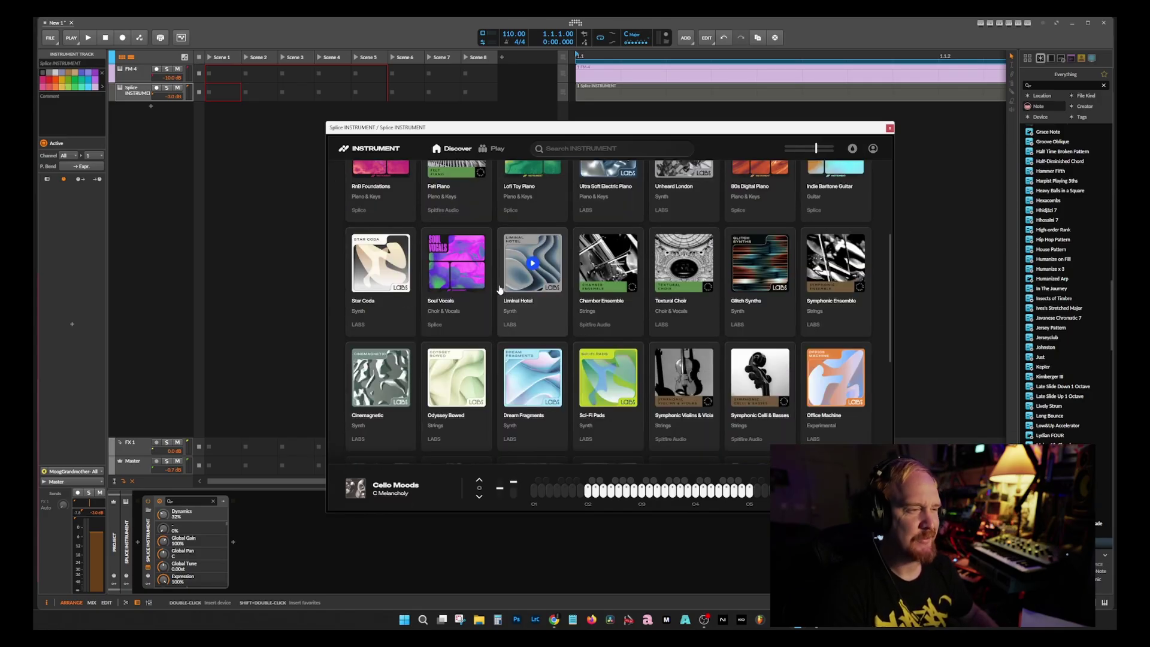
scroll(500, 289, "up", 4)
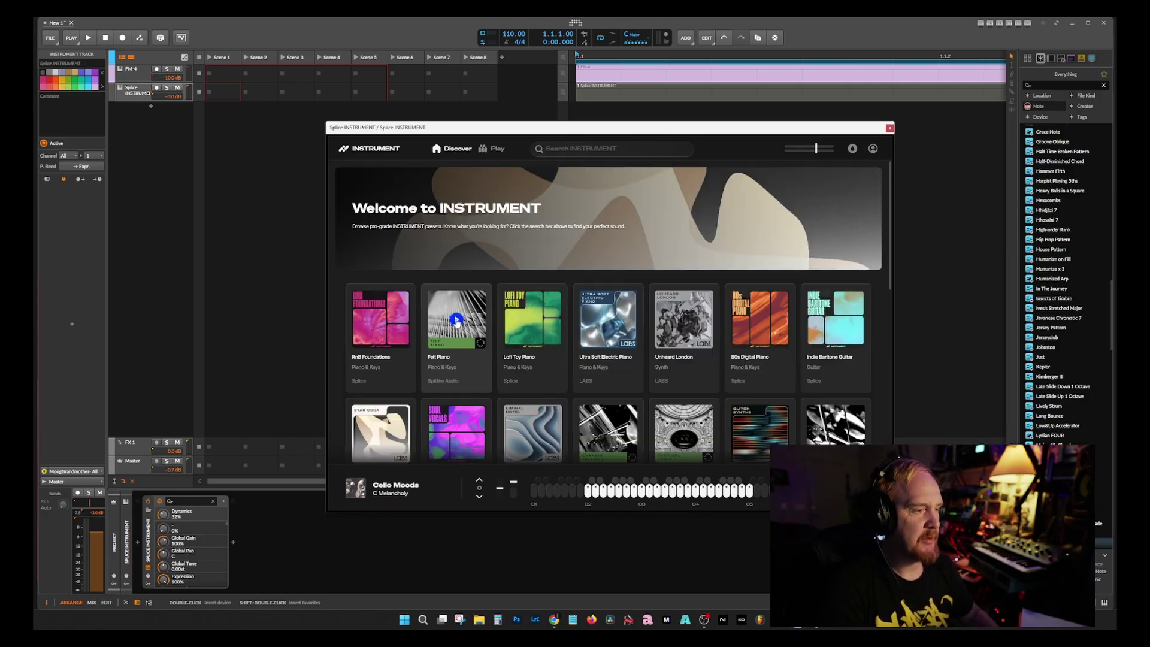
left_click(554, 621)
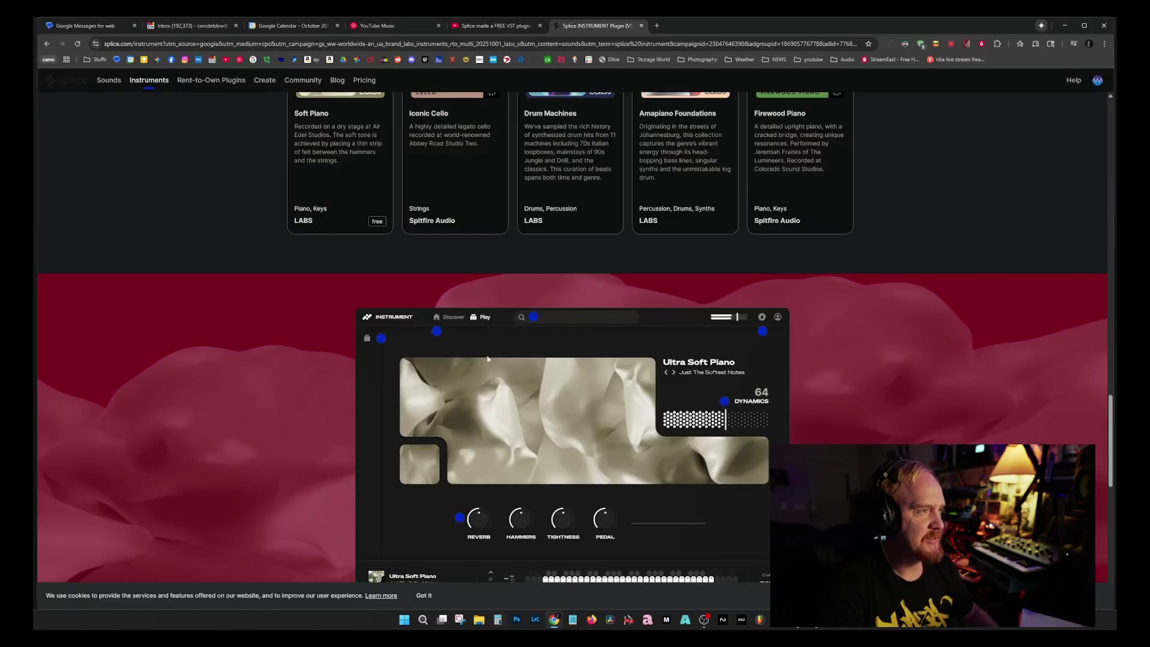
- Play the Splice FREE VST review video on YouTube and pause it at 4:29
left_click(490, 25)
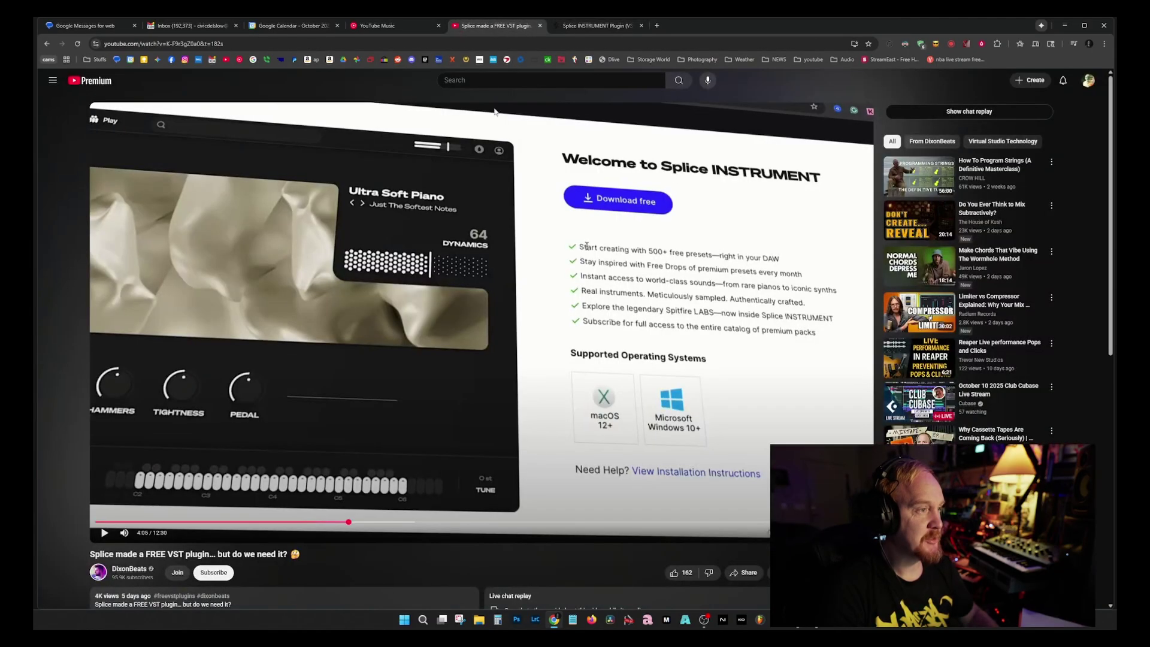
left_click(499, 368)
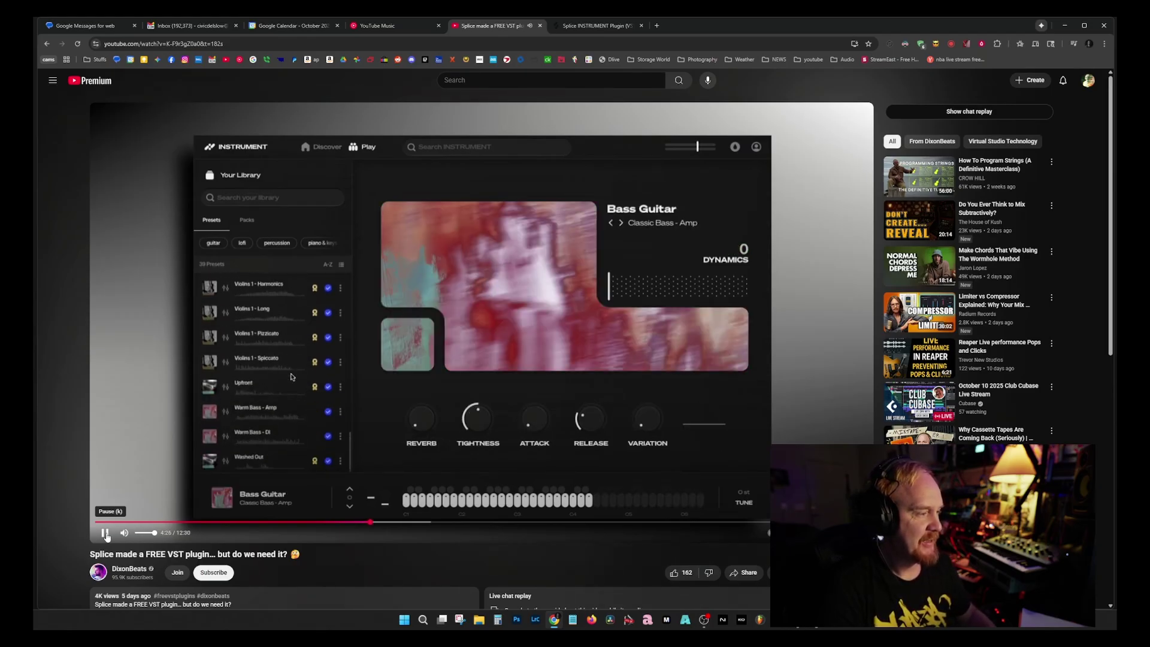
left_click(106, 533)
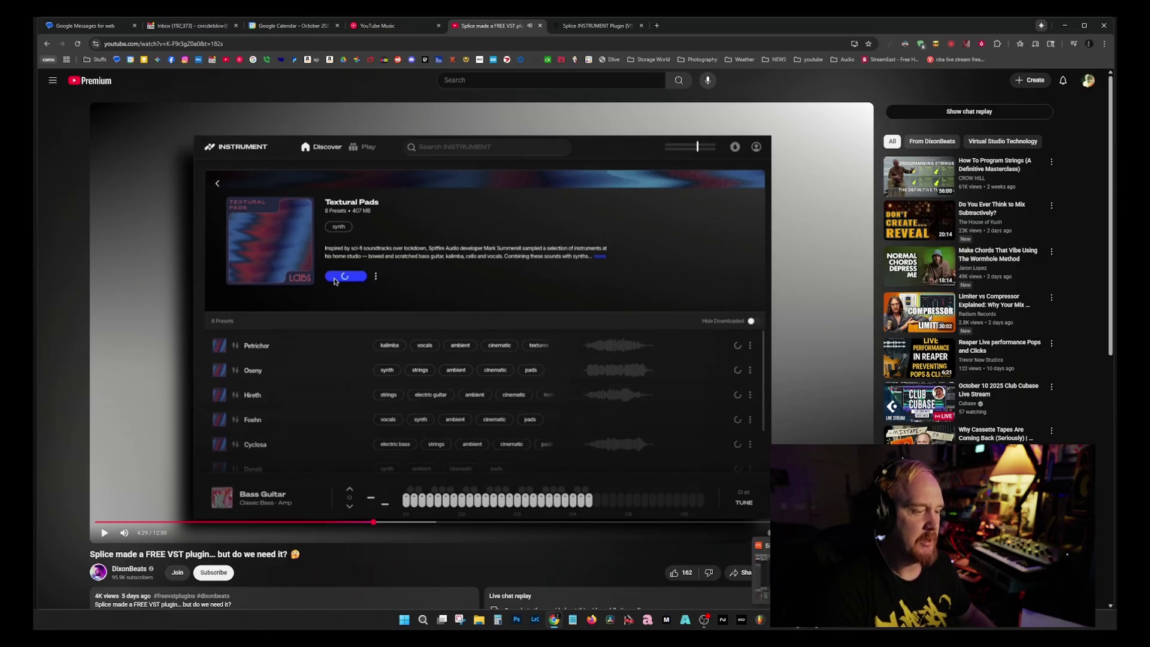
- Read the video's comments, briefly highlighting the tip about the free tag
scroll(614, 472, "down", 7)
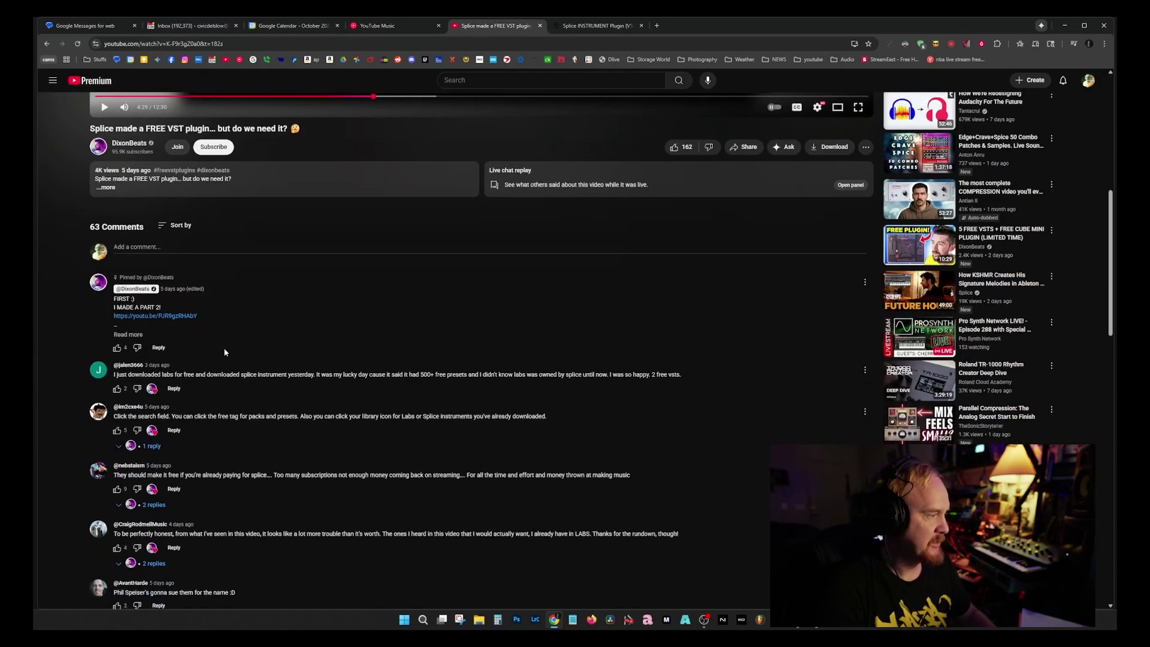
scroll(328, 383, "down", 1)
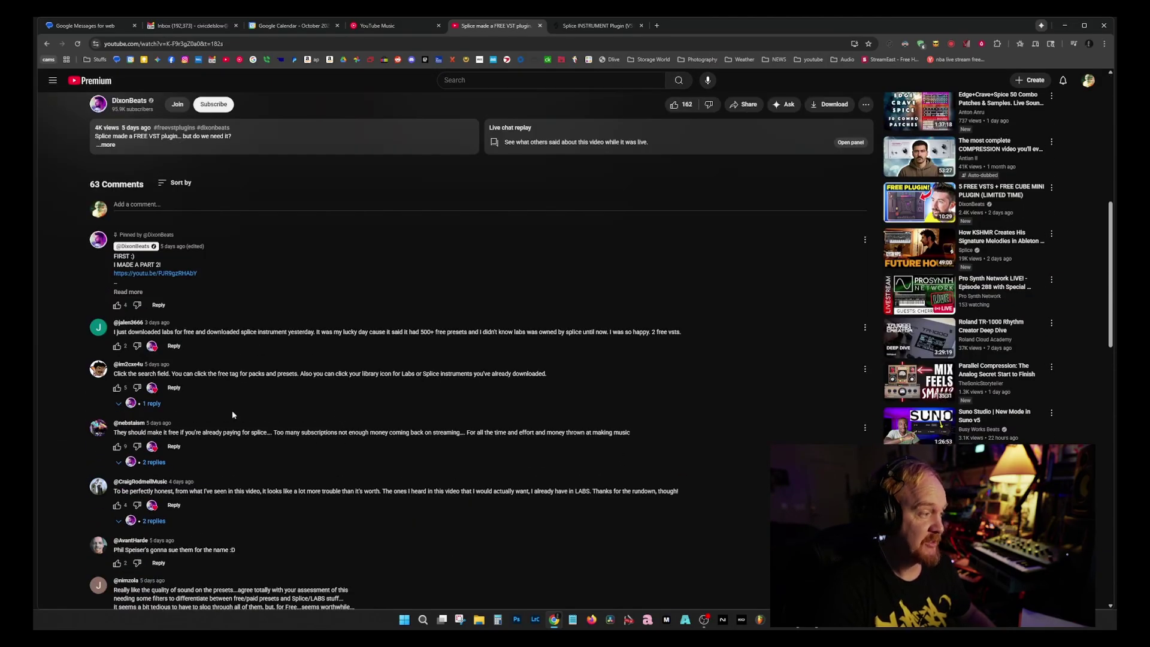
left_click_drag(116, 376, 213, 374)
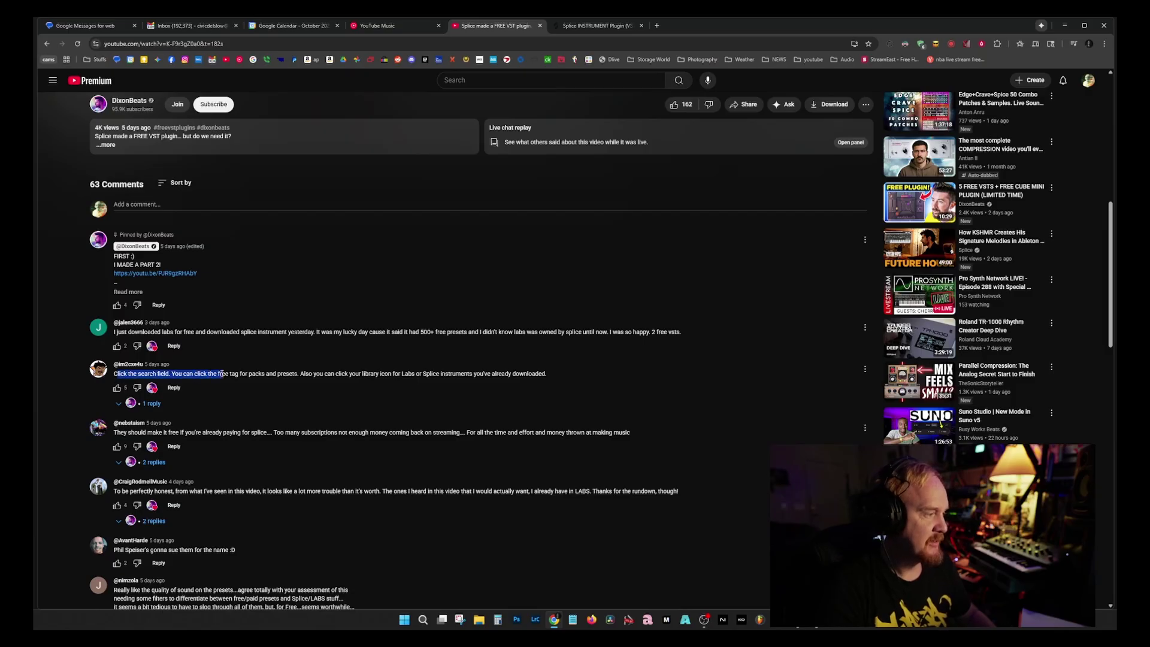
left_click(311, 390)
scroll(552, 408, "down", 1)
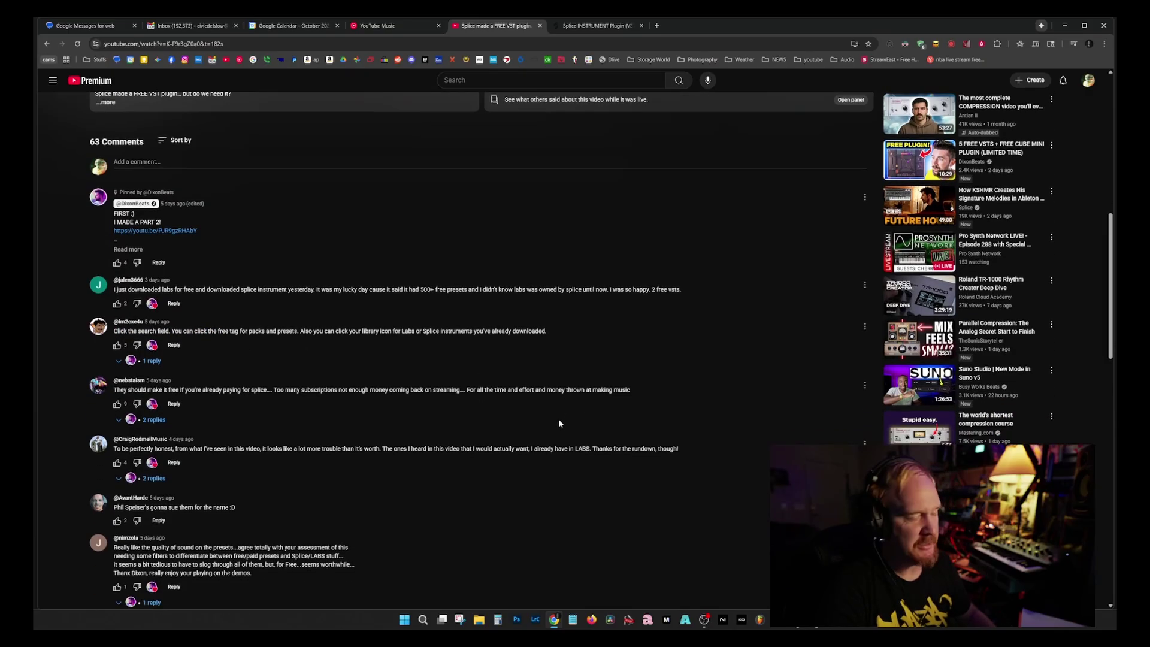
scroll(601, 555, "up", 1)
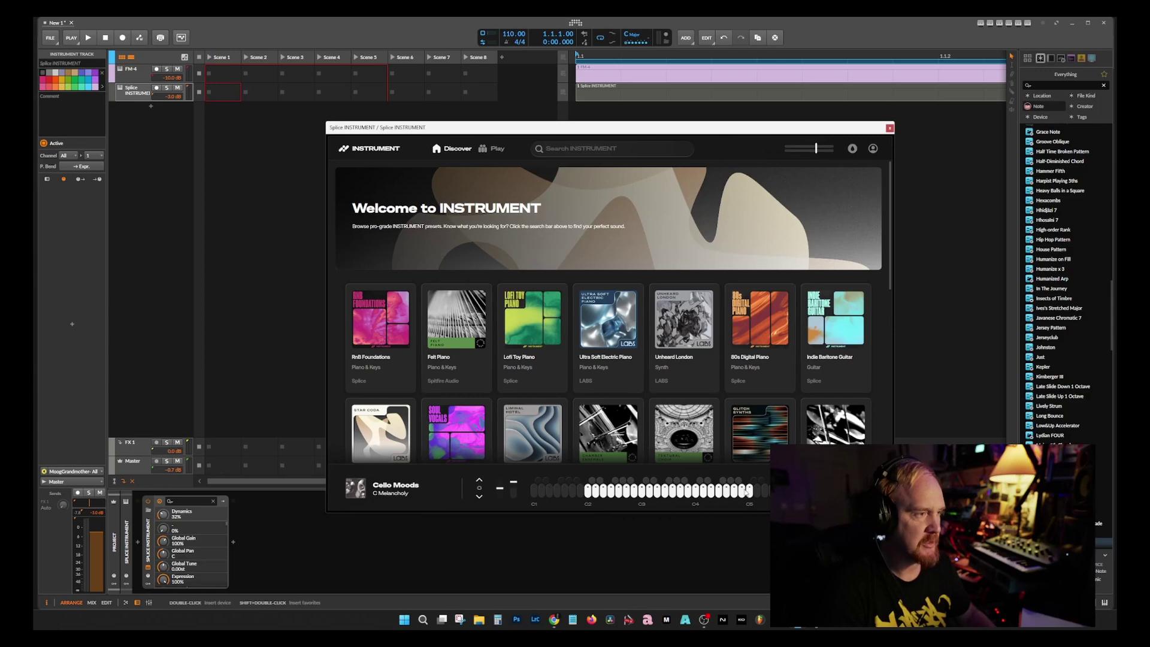
- Filter the INSTRUMENT search to free presets and download the Horn preset
left_click(611, 149)
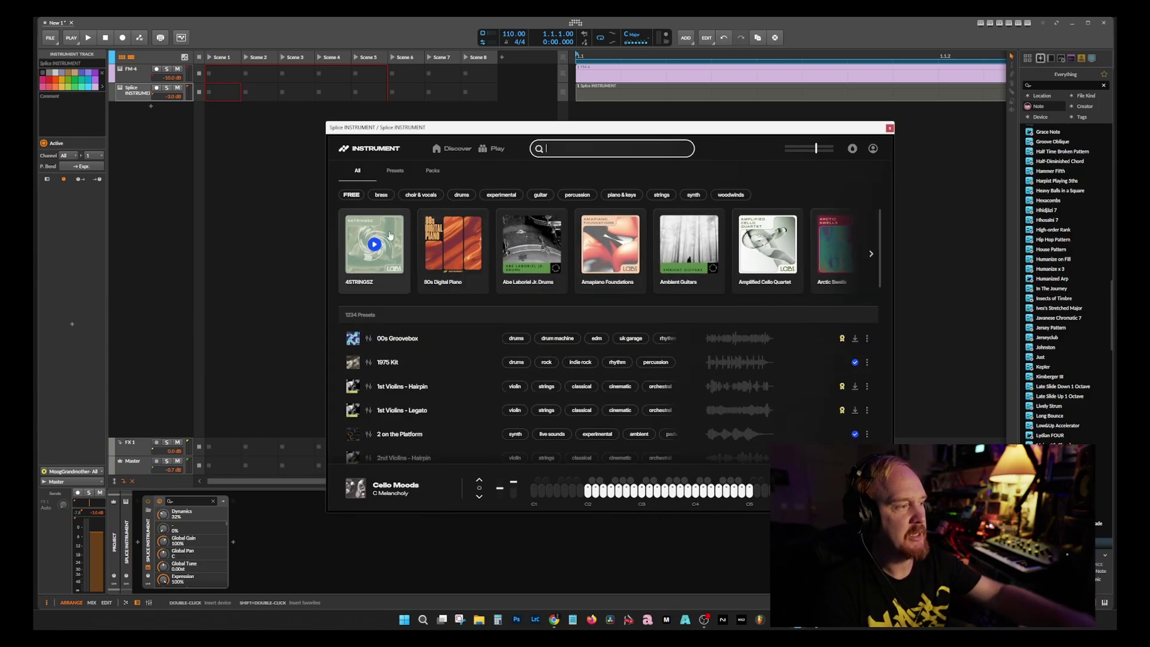
left_click(352, 195)
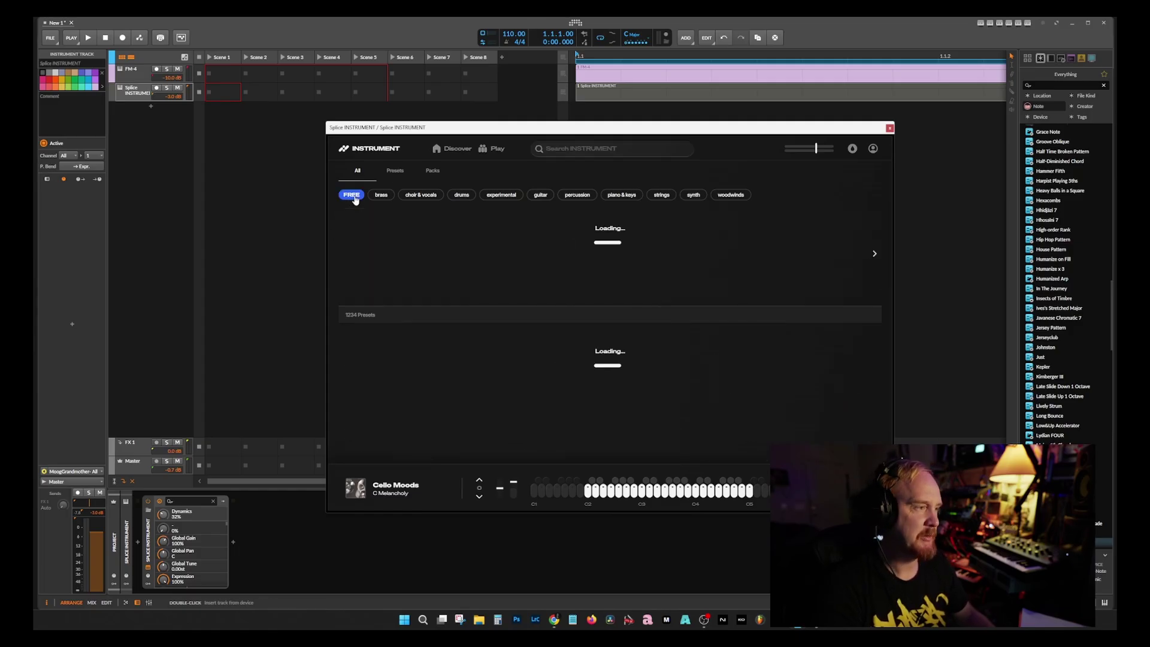
scroll(882, 245, "down", 3)
scroll(882, 246, "up", 3)
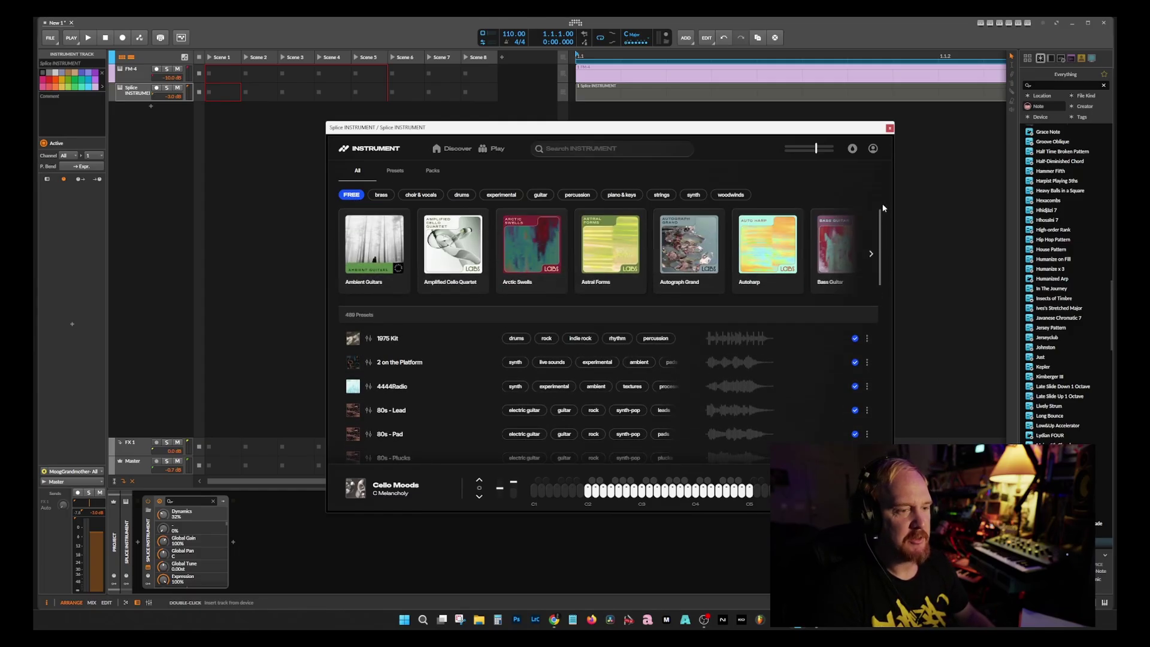
scroll(882, 231, "down", 1)
left_click_drag(882, 228, 887, 402)
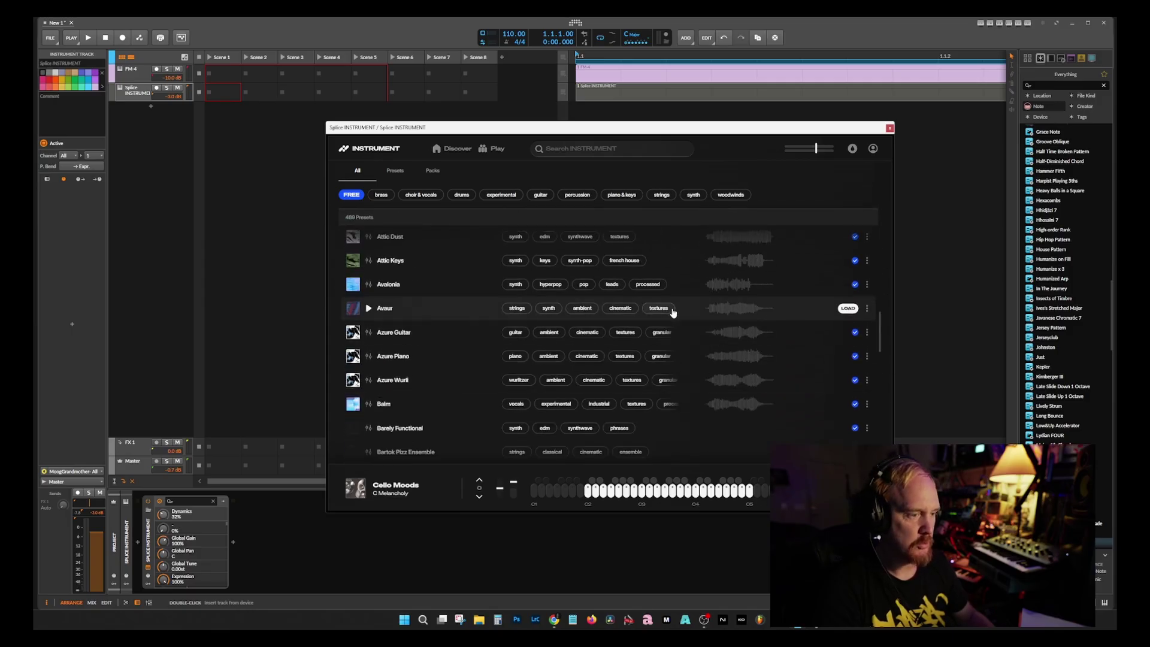
scroll(656, 308, "up", 5)
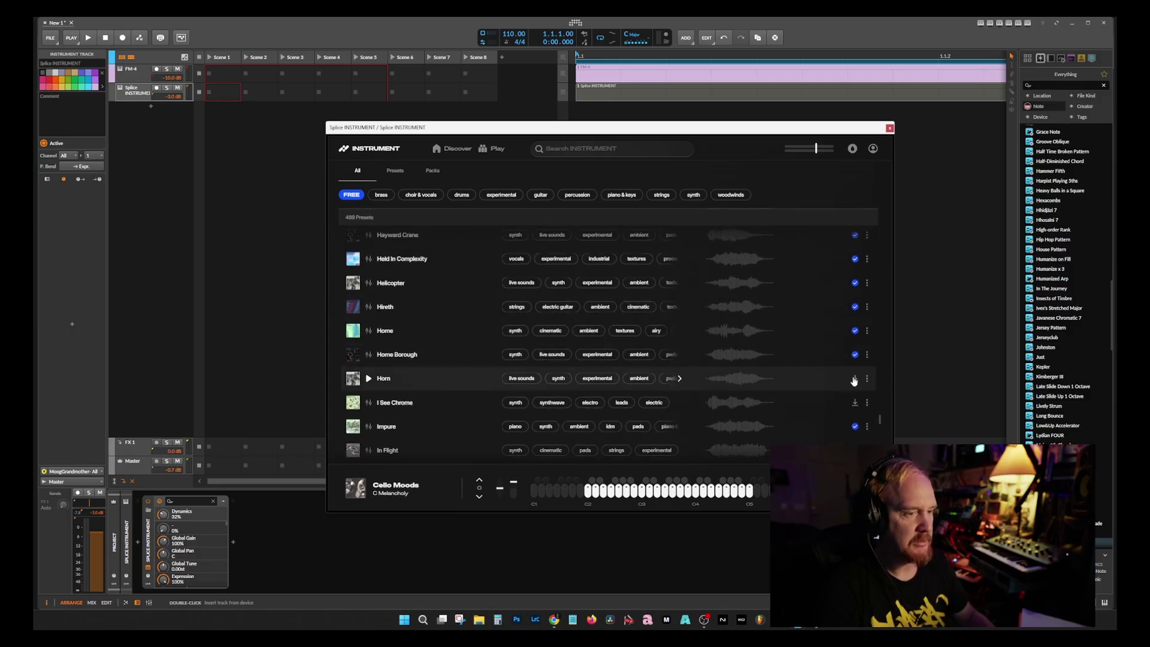
scroll(769, 342, "down", 3)
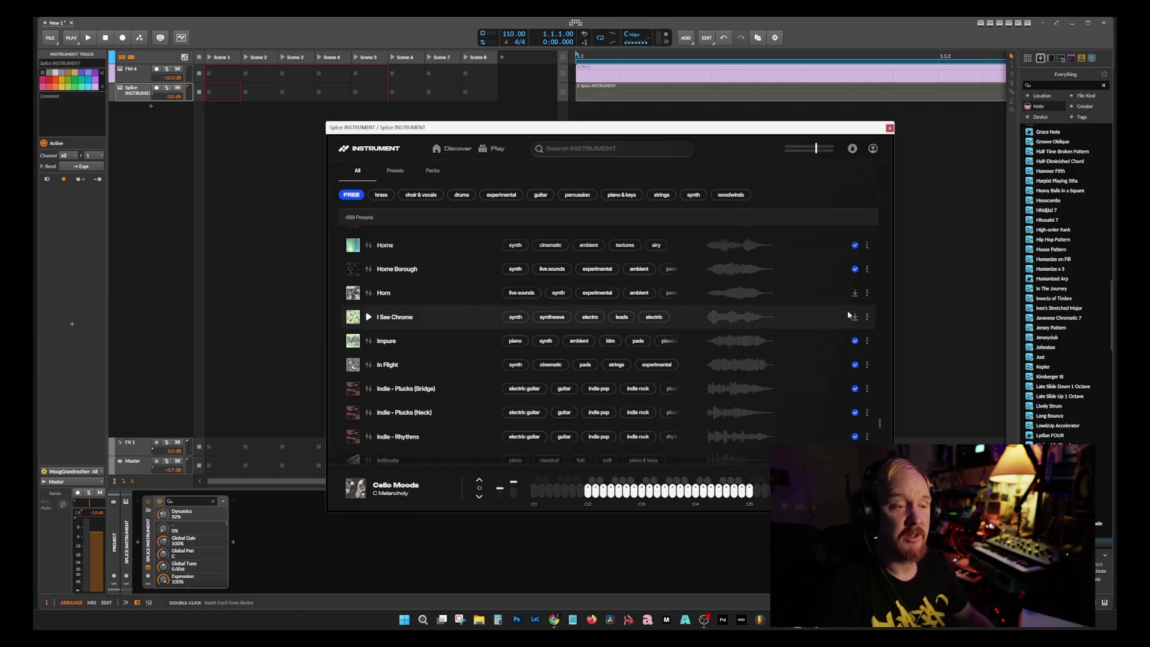
left_click(855, 293)
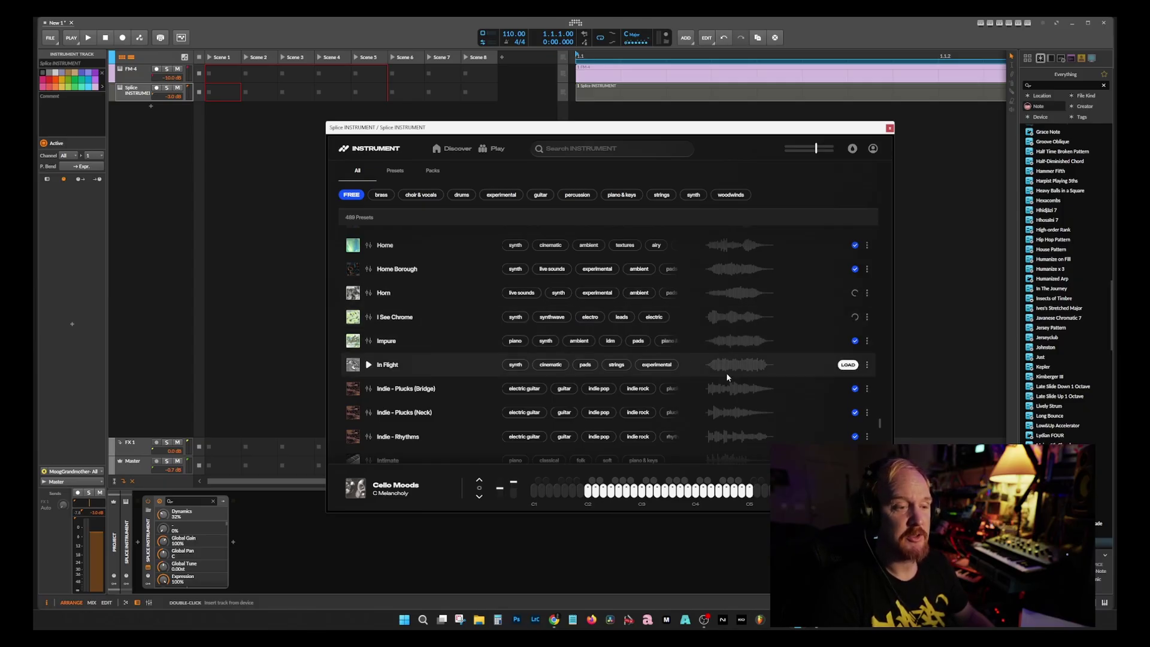
- Download free presets Lost In The Cavern, Lowered Organ, Magnetic Reader, Mark Tree, Mellow, Metallique, Metallique Cries, Metamorphosis, Mini
scroll(727, 378, "down", 8)
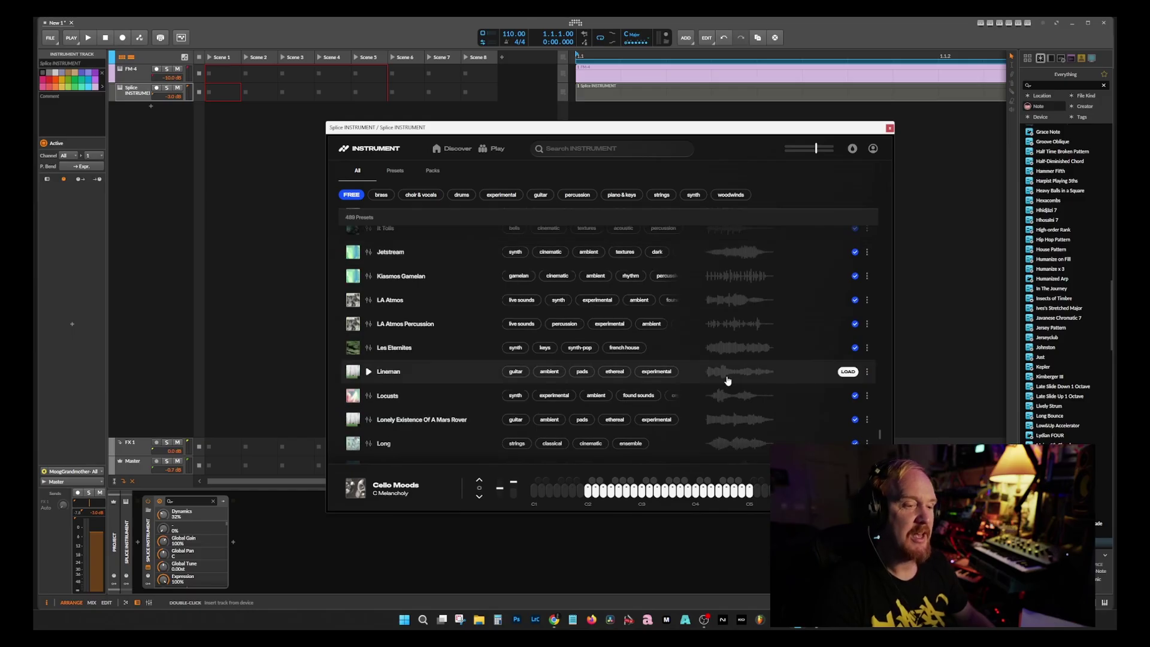
scroll(728, 380, "down", 5)
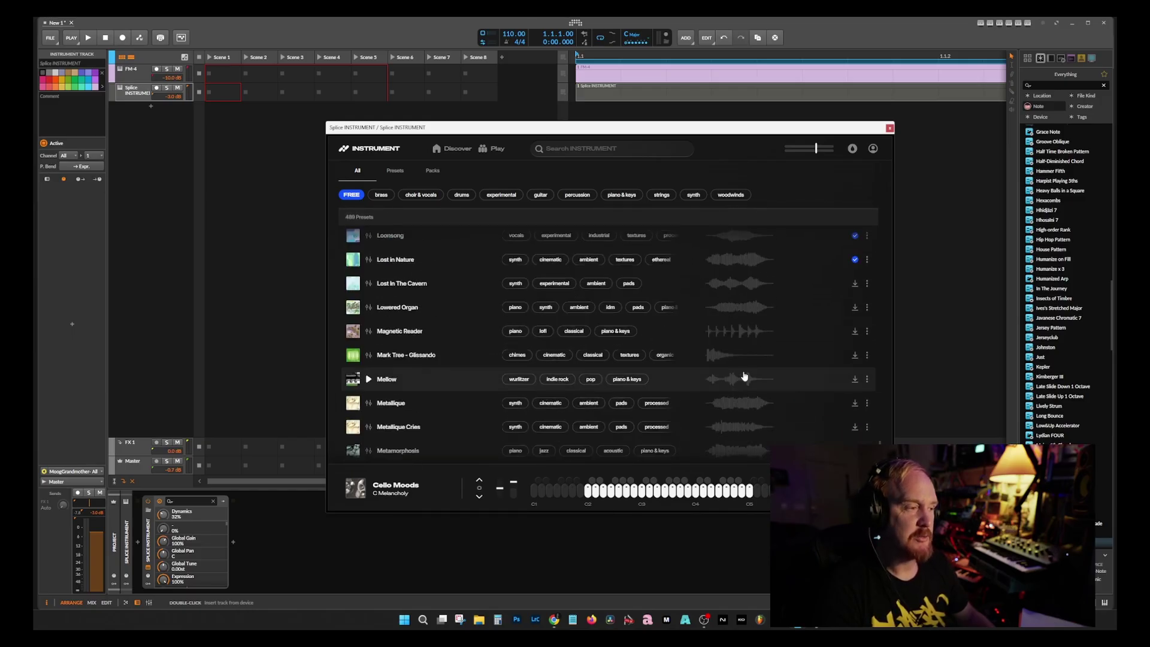
left_click(855, 284)
left_click(855, 307)
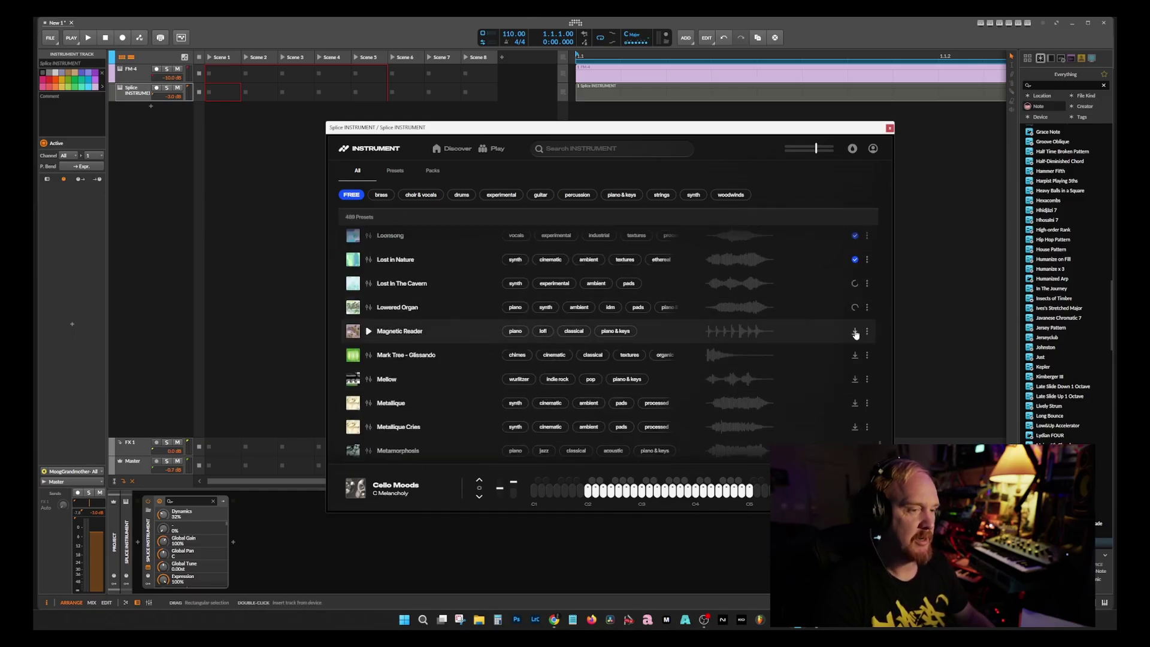
left_click(855, 331)
left_click(855, 355)
left_click(854, 379)
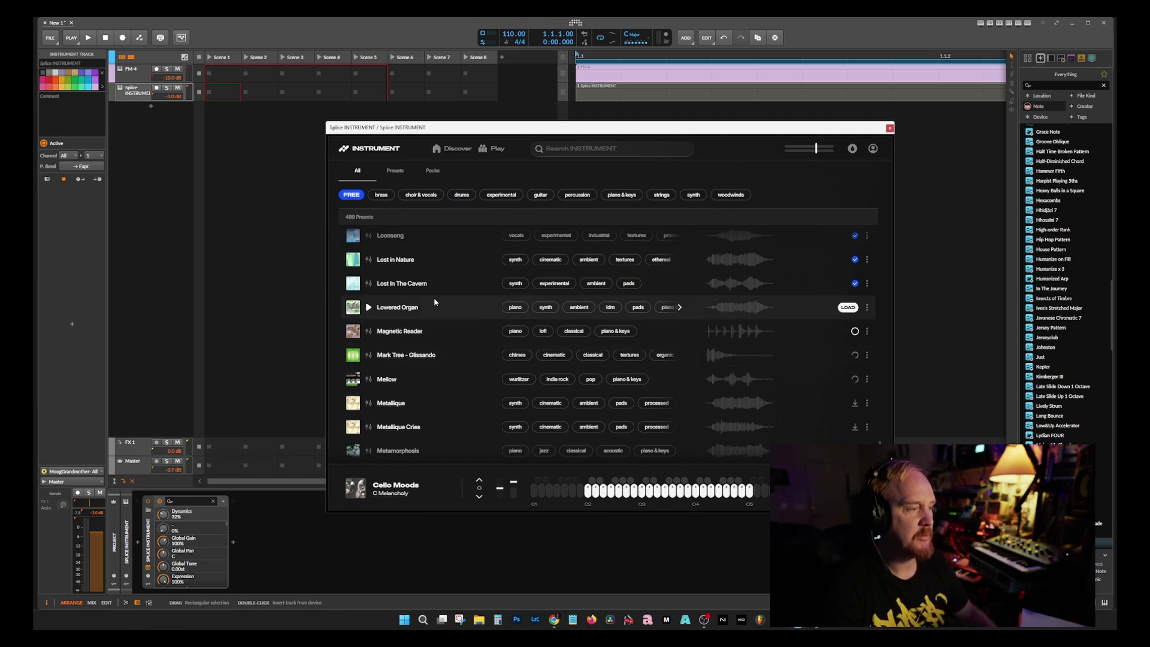
scroll(423, 300, "down", 3)
left_click(855, 317)
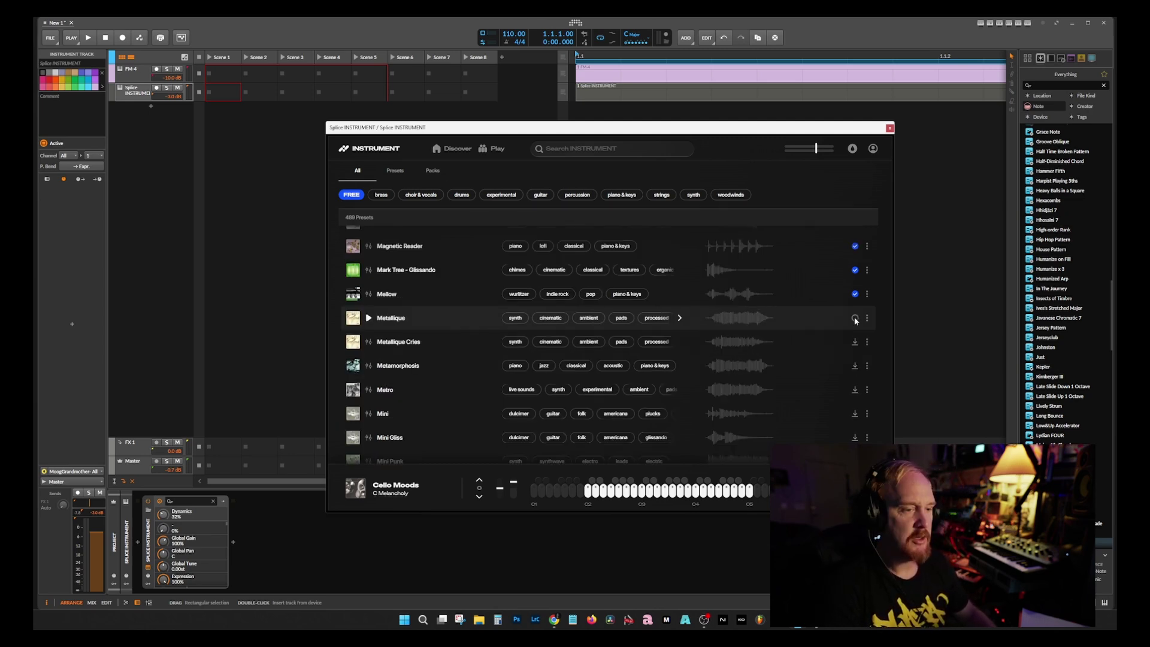
left_click(855, 342)
left_click(855, 365)
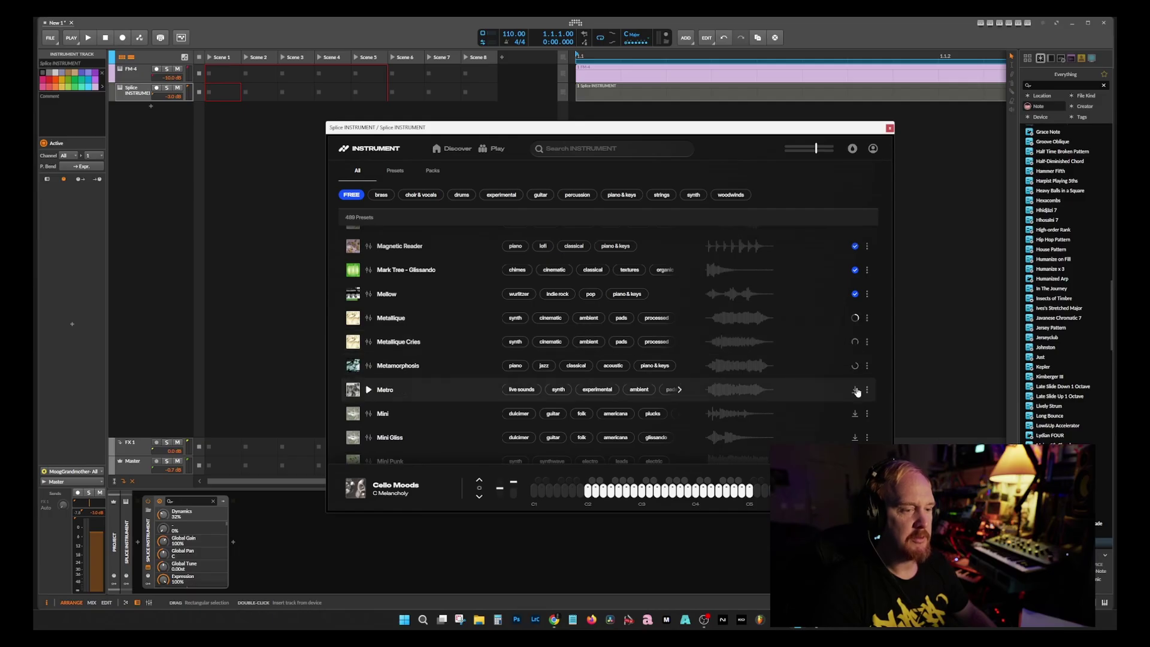
left_click(855, 414)
- Download Mobius Blips, Modulorgan, Monorhodes, Moon Guitar 01, Muted Horns and Muted Plucks
scroll(818, 390, "down", 6)
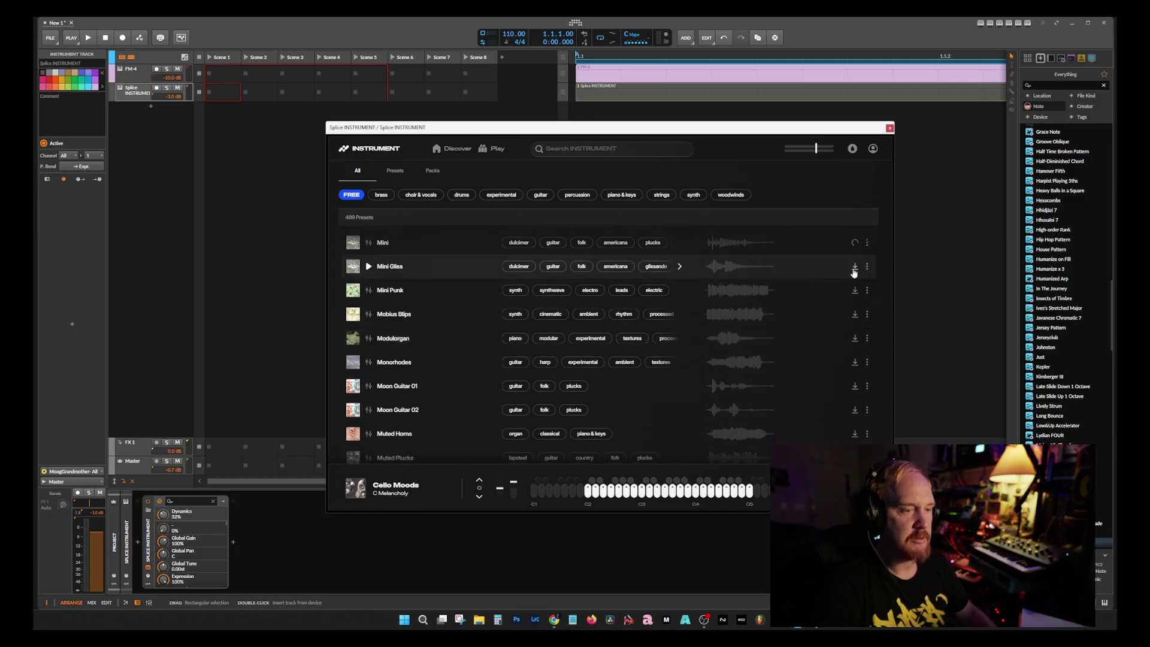
left_click(857, 315)
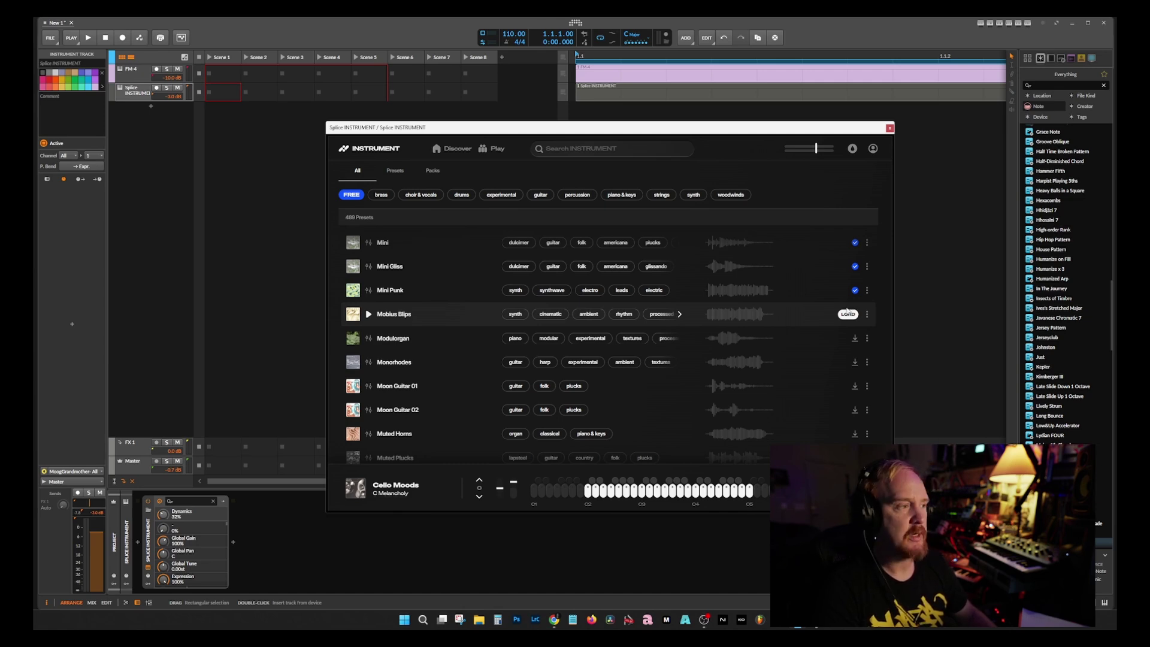
scroll(845, 323, "down", 1)
left_click(855, 304)
left_click(855, 327)
left_click(855, 351)
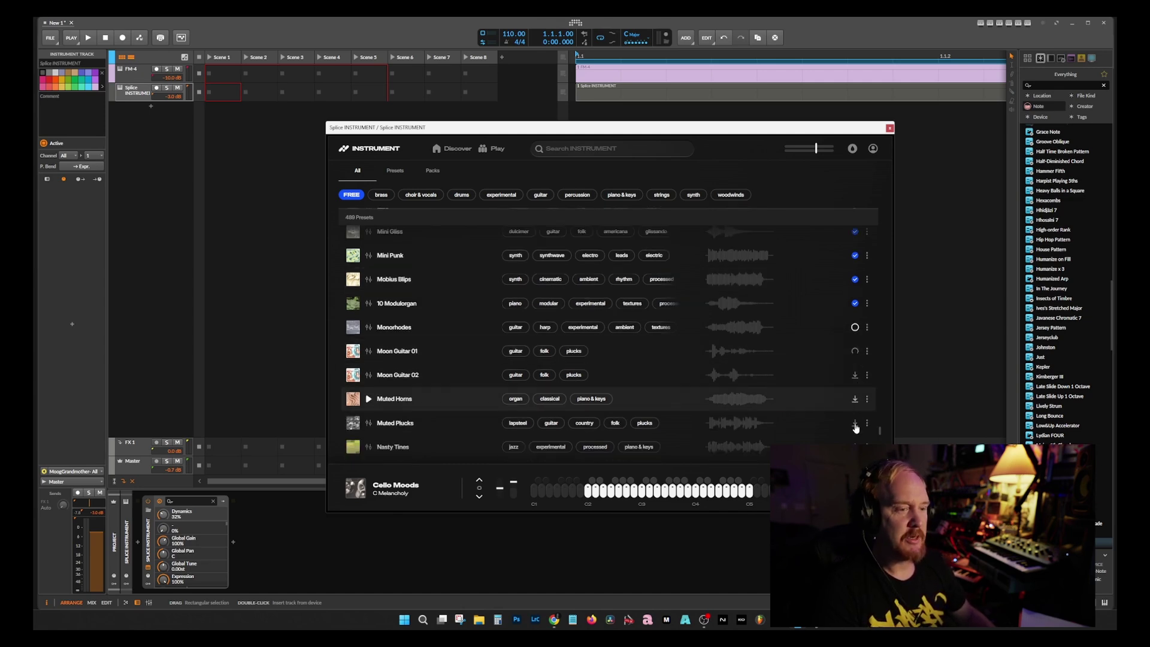
left_click(855, 399)
left_click(855, 423)
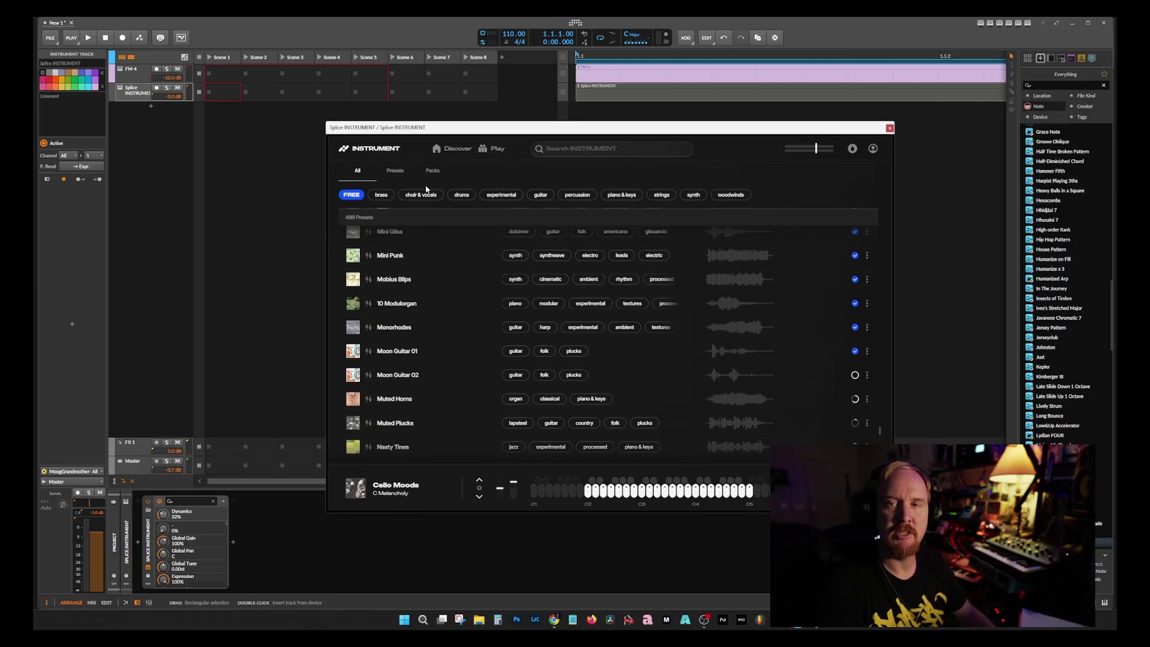
left_click(453, 148)
- Show Your Library's 57 downloaded packs
left_click(491, 149)
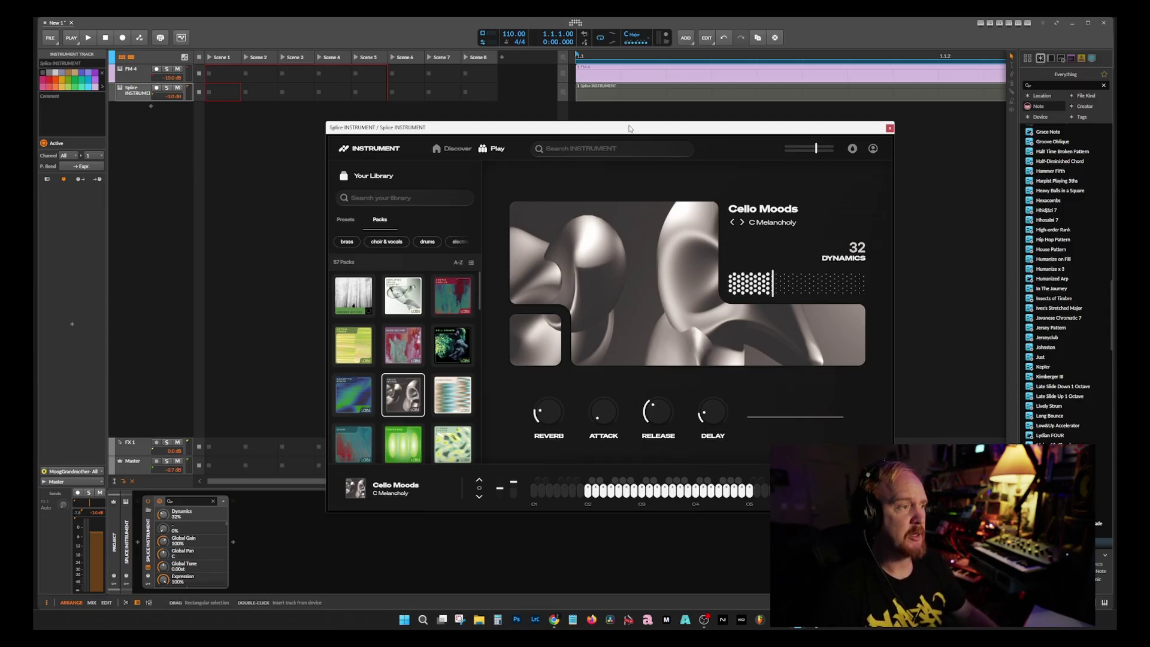
left_click(483, 626)
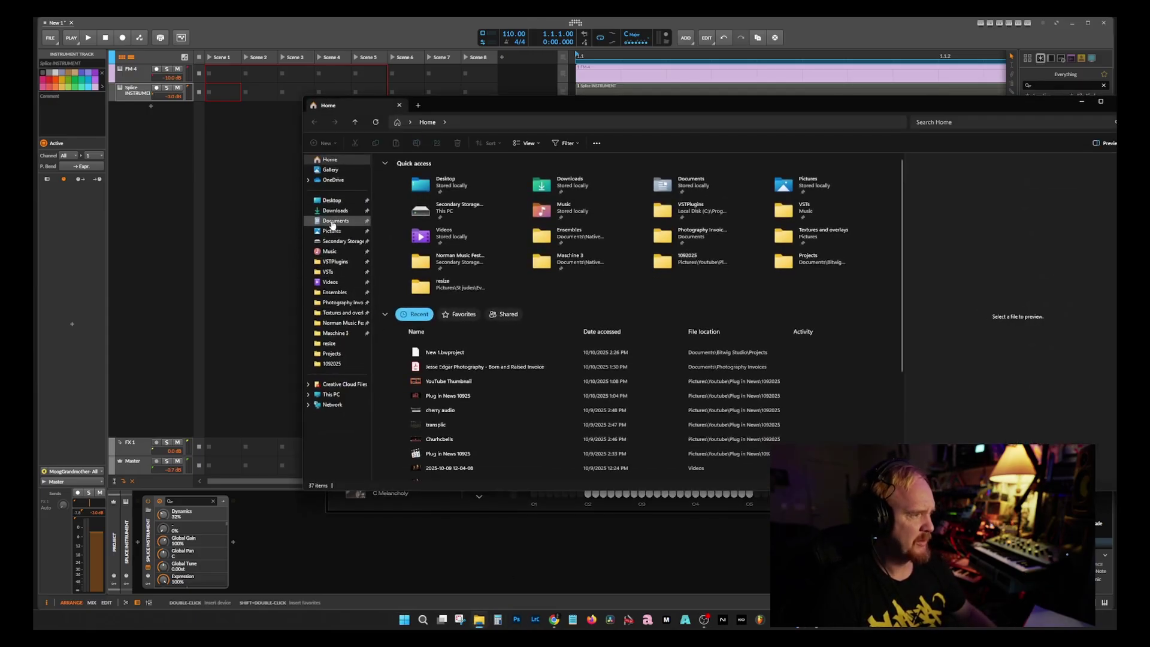
left_click(329, 273)
left_click(1082, 101)
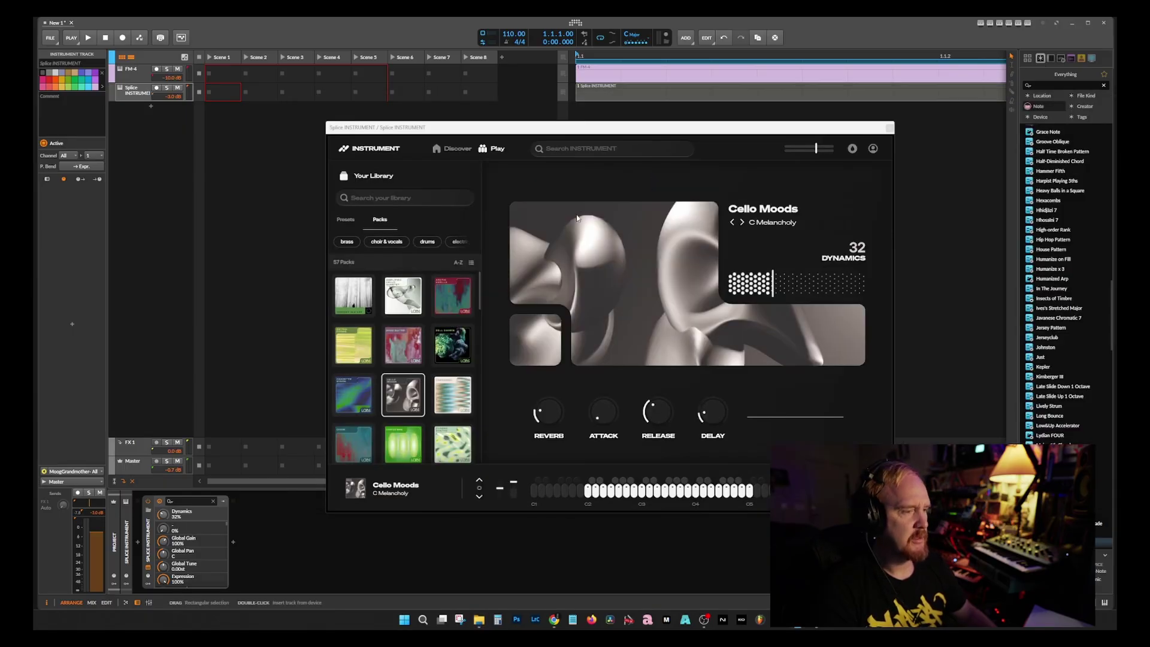
scroll(385, 387, "down", 3)
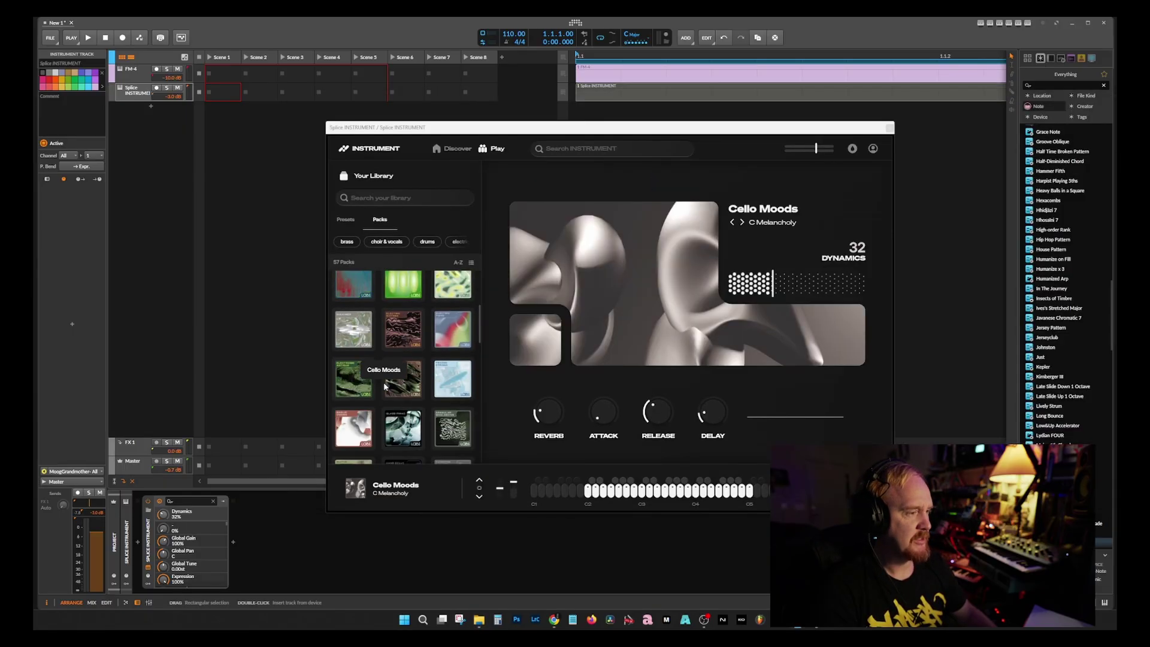
scroll(386, 384, "up", 3)
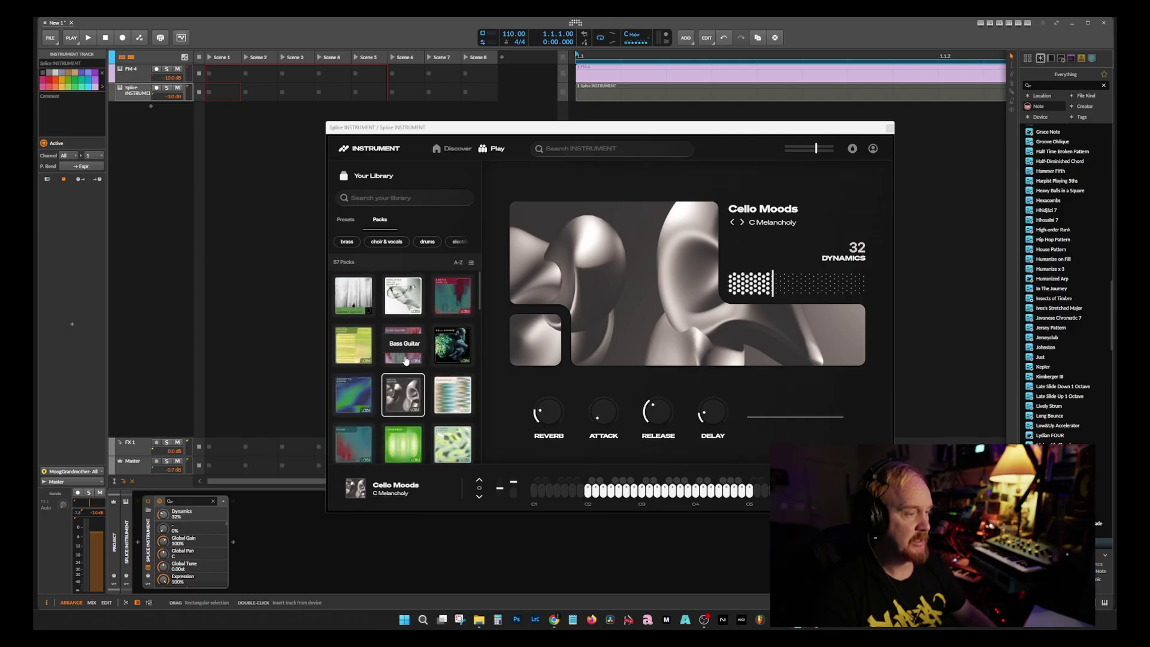
- In Ambient Guitars, load Behind The Bridge Soft, Lineman, then Broken Prairie Organ, and return to the packs
left_click(354, 293)
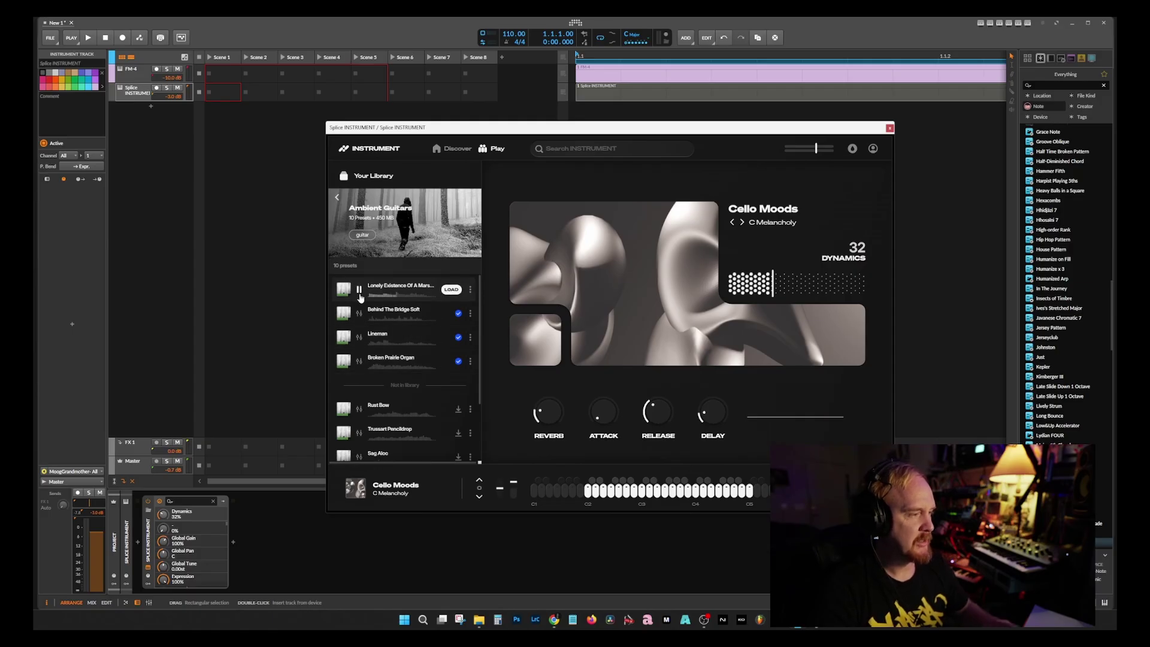
left_click(358, 292)
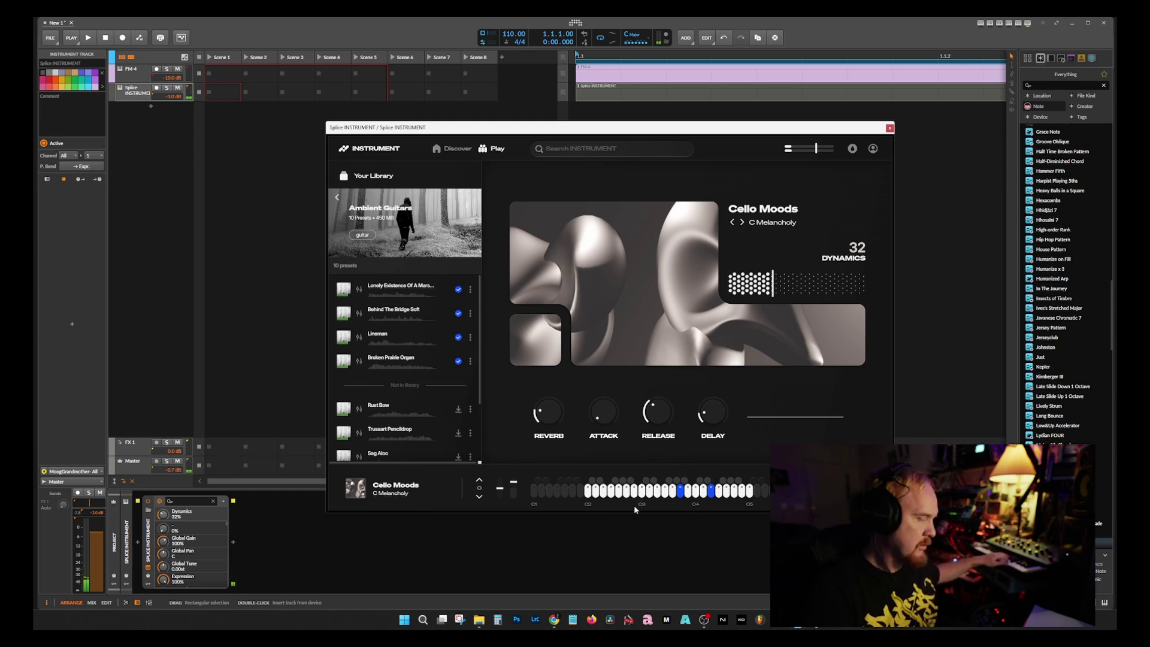
left_click(425, 311)
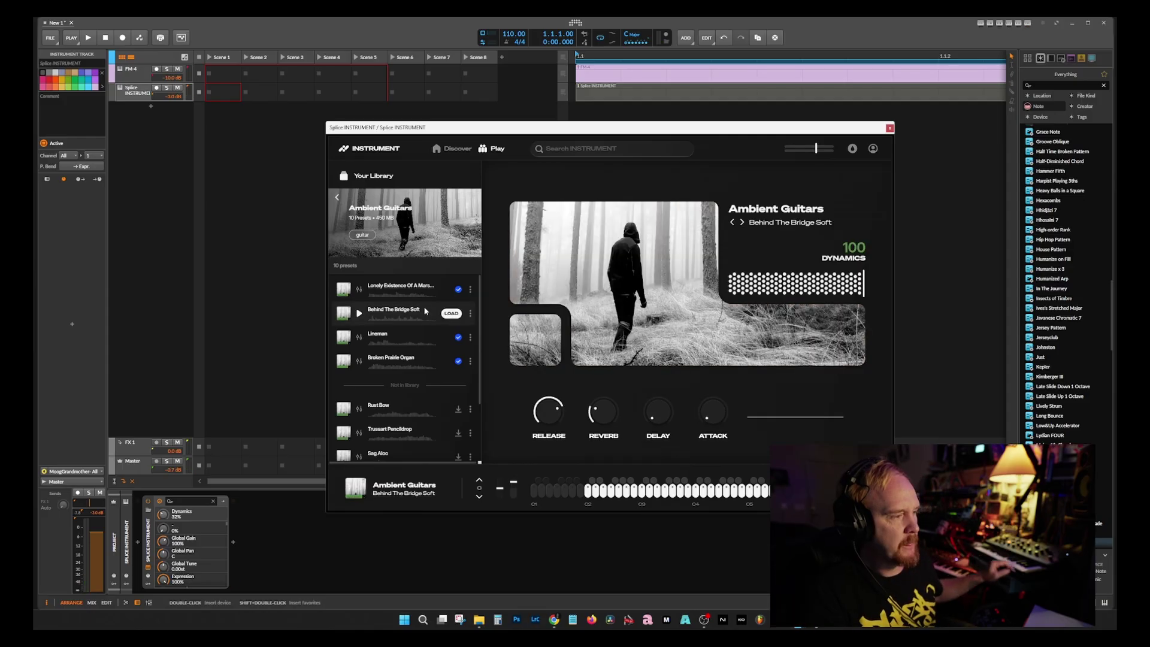
left_click(455, 339)
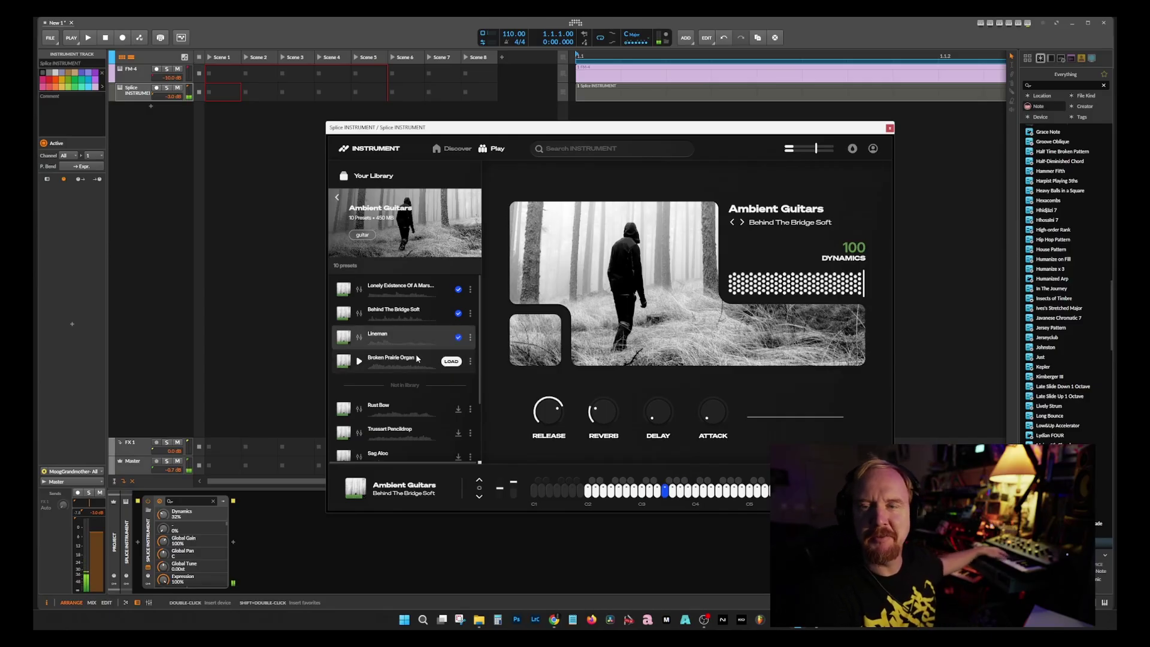
left_click(427, 330)
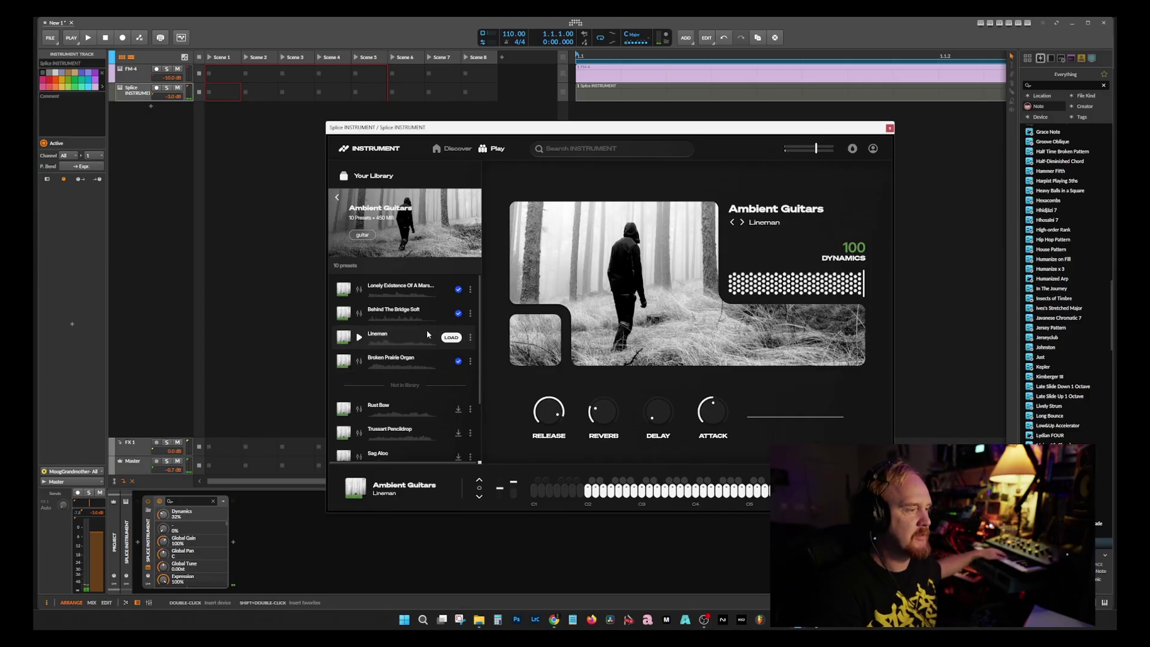
left_click(411, 360)
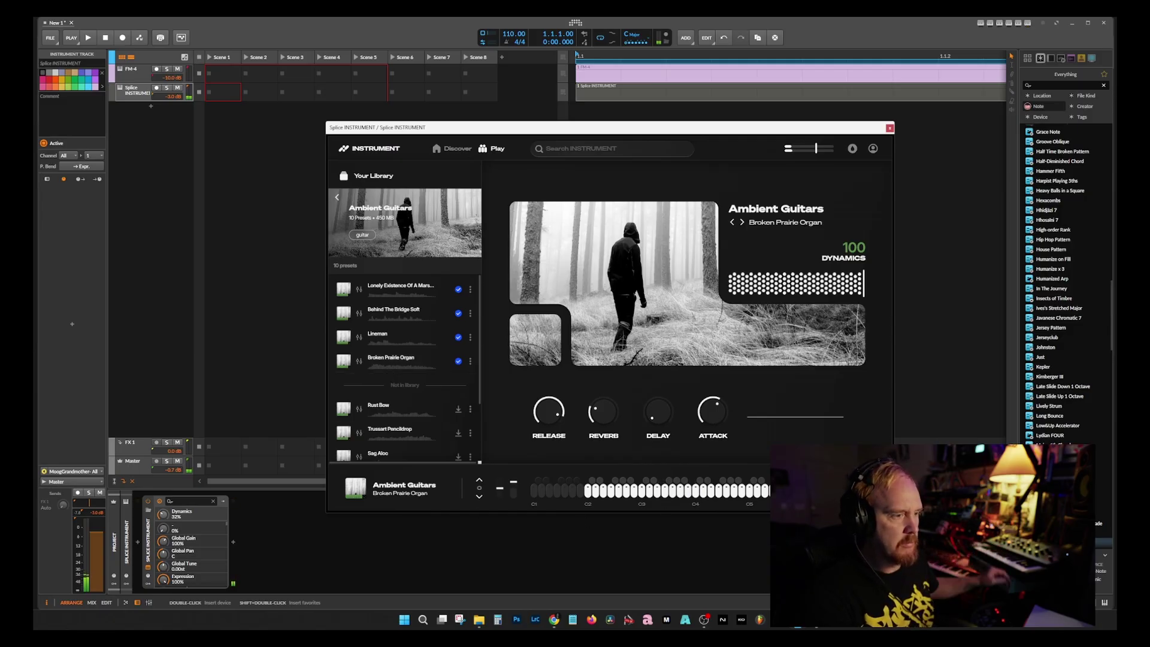
scroll(401, 383, "down", 3)
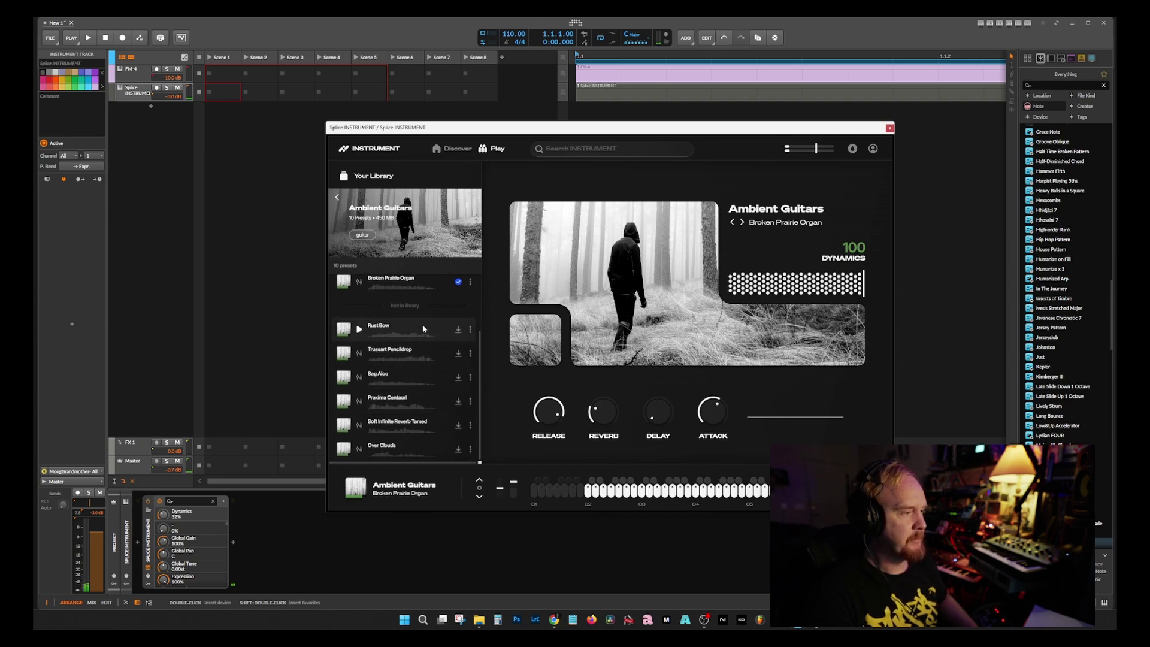
key("alt+Left")
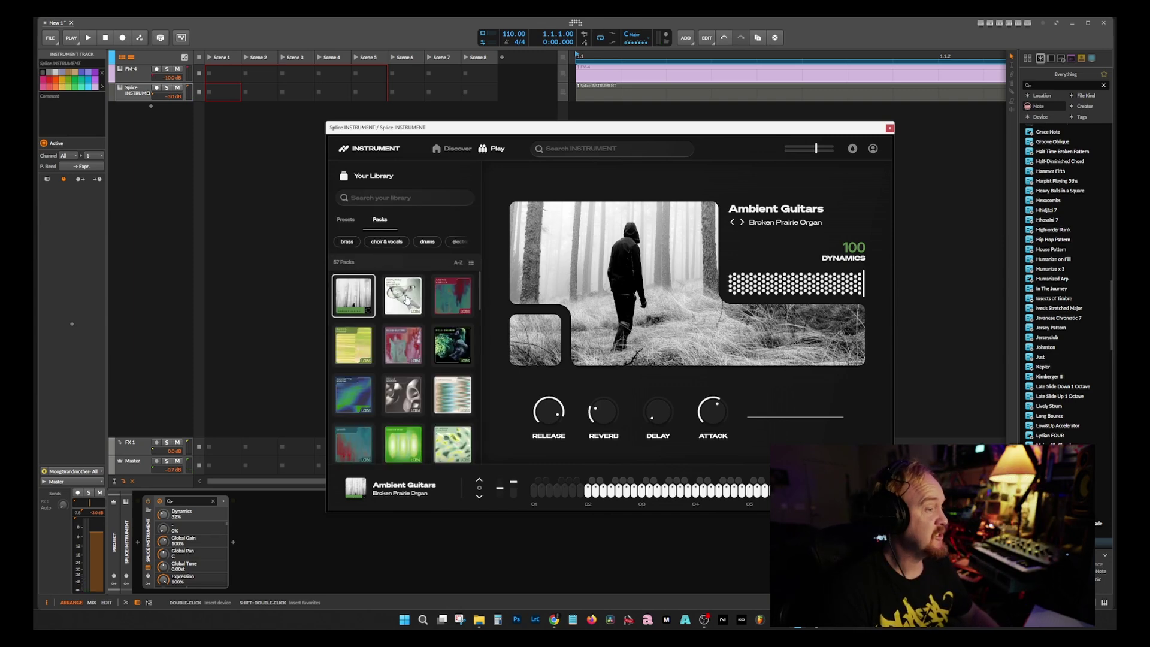
- Preview and load Amplified Cello Quartet's Evil preset, then set Dynamics to 52
left_click(407, 300)
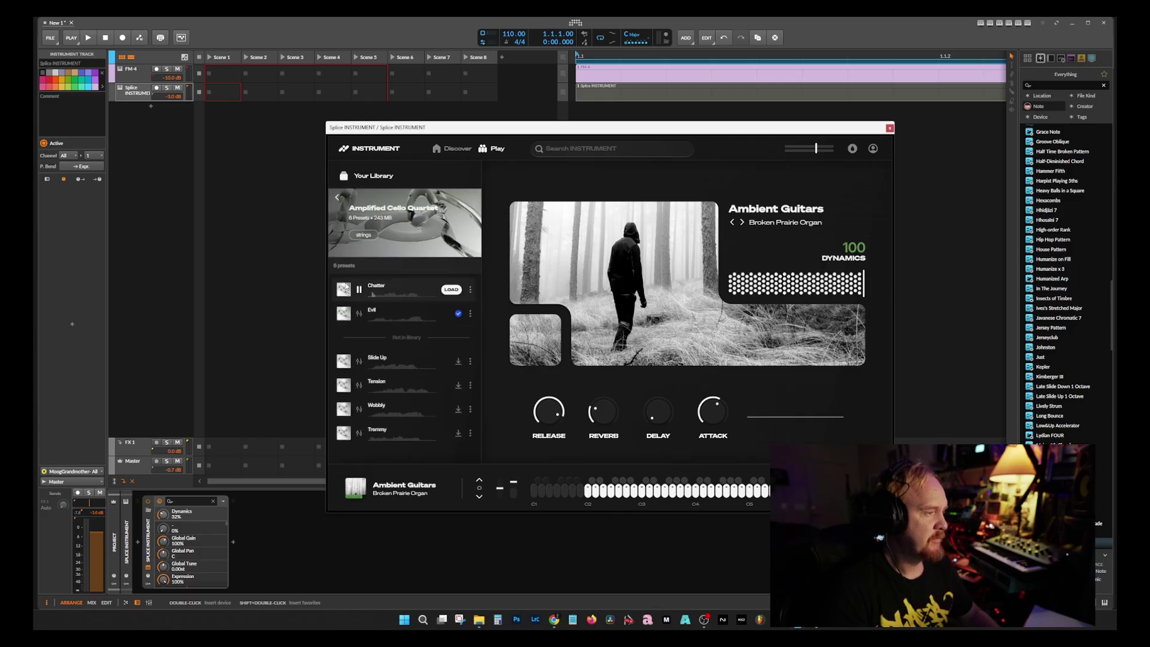
left_click(360, 314)
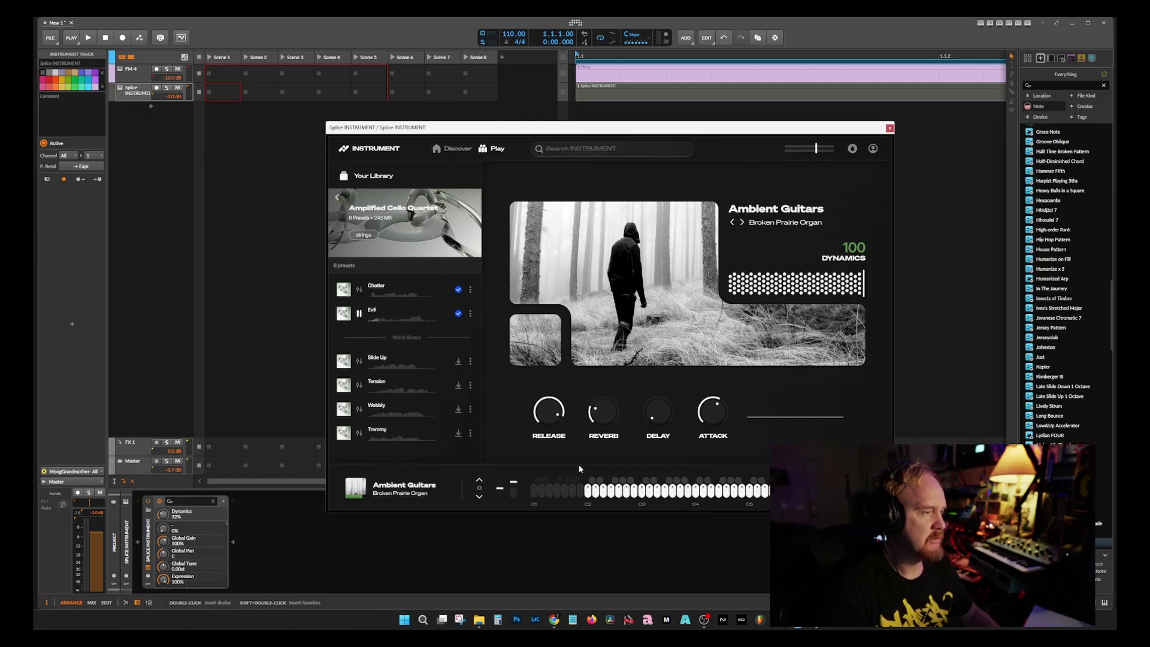
left_click(395, 315)
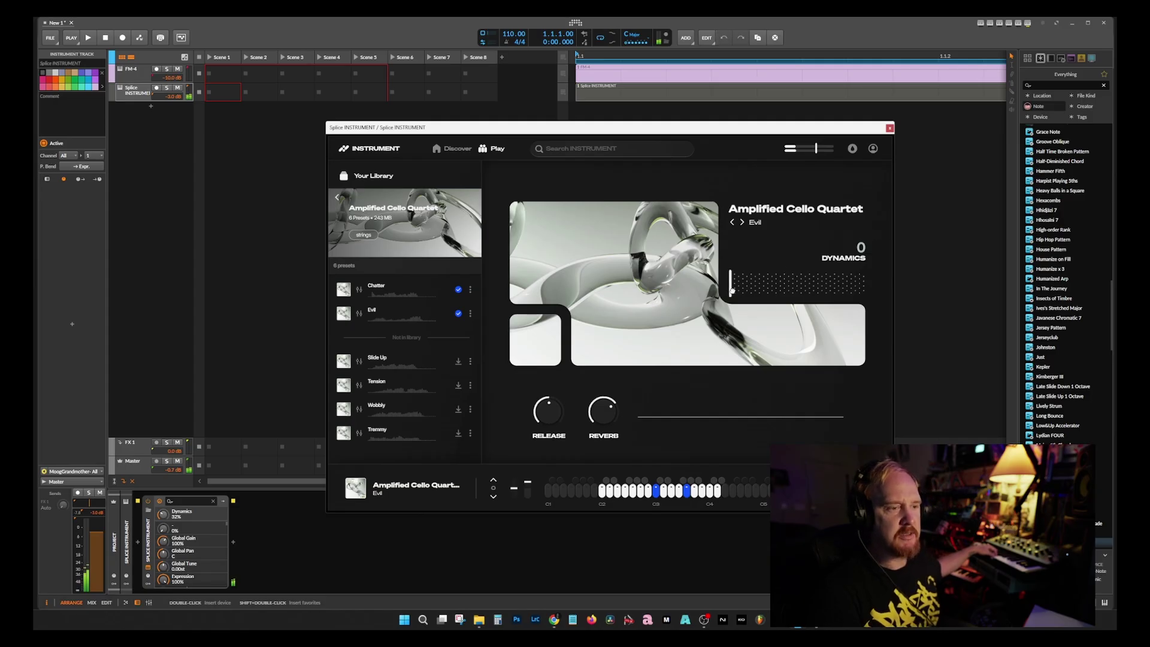
left_click(743, 291)
left_click_drag(744, 292, 801, 294)
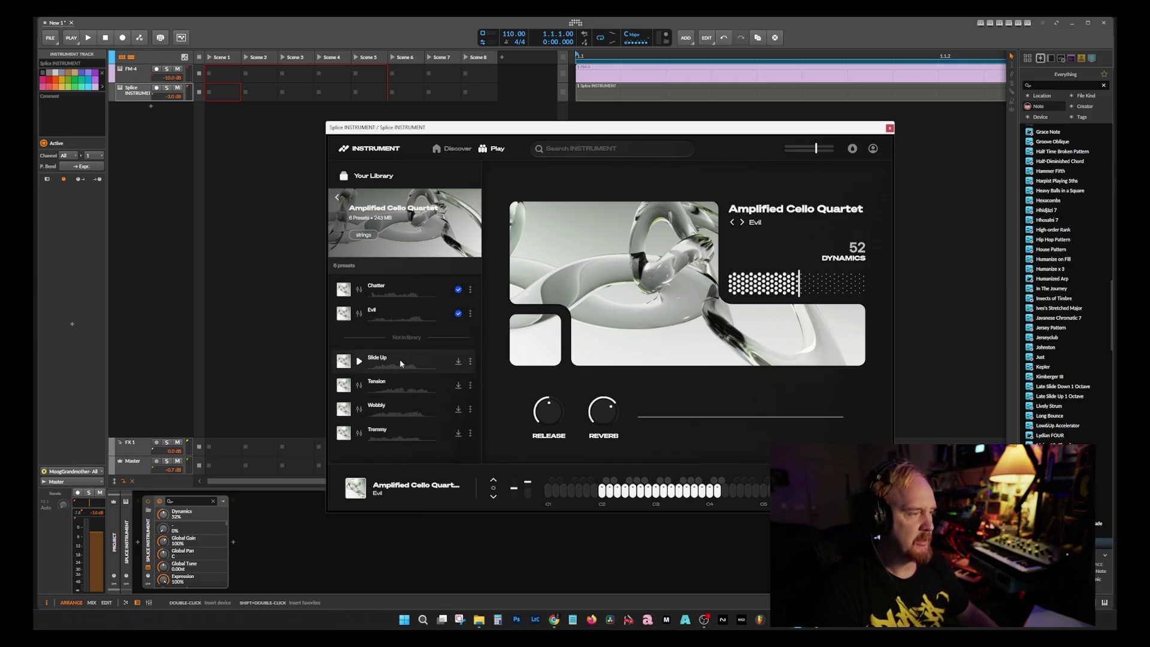
mouse_move(597, 416)
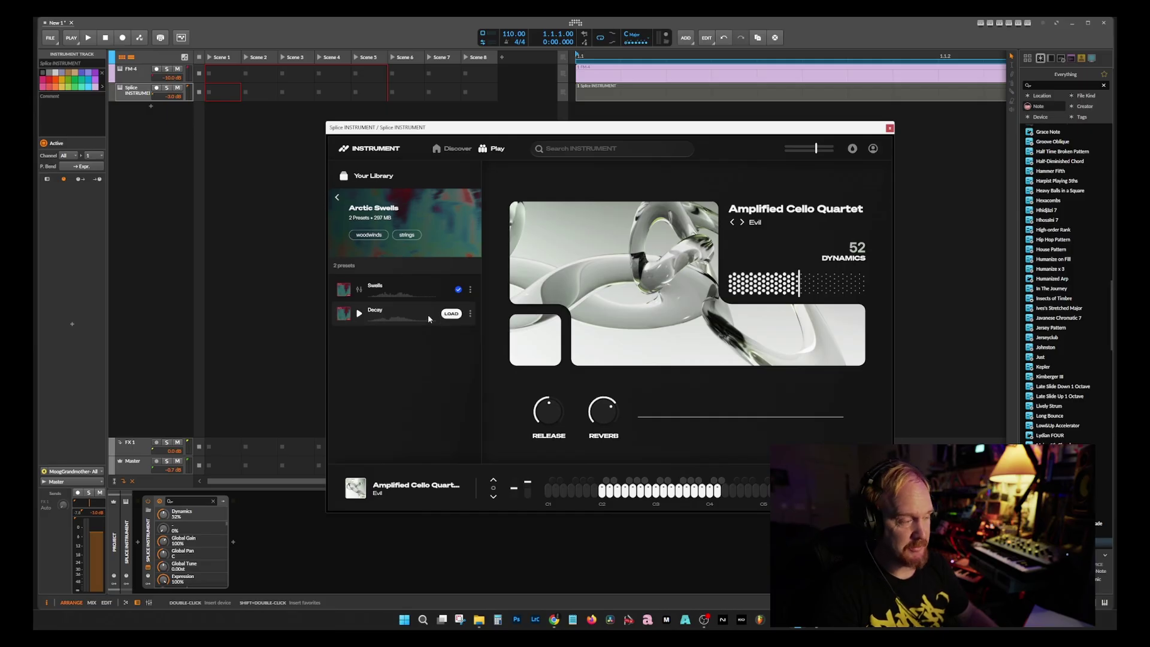
- In Arctic Swells, load Decay and audition Swells, then open the Astral Forms pack
left_click(451, 314)
left_click(360, 289)
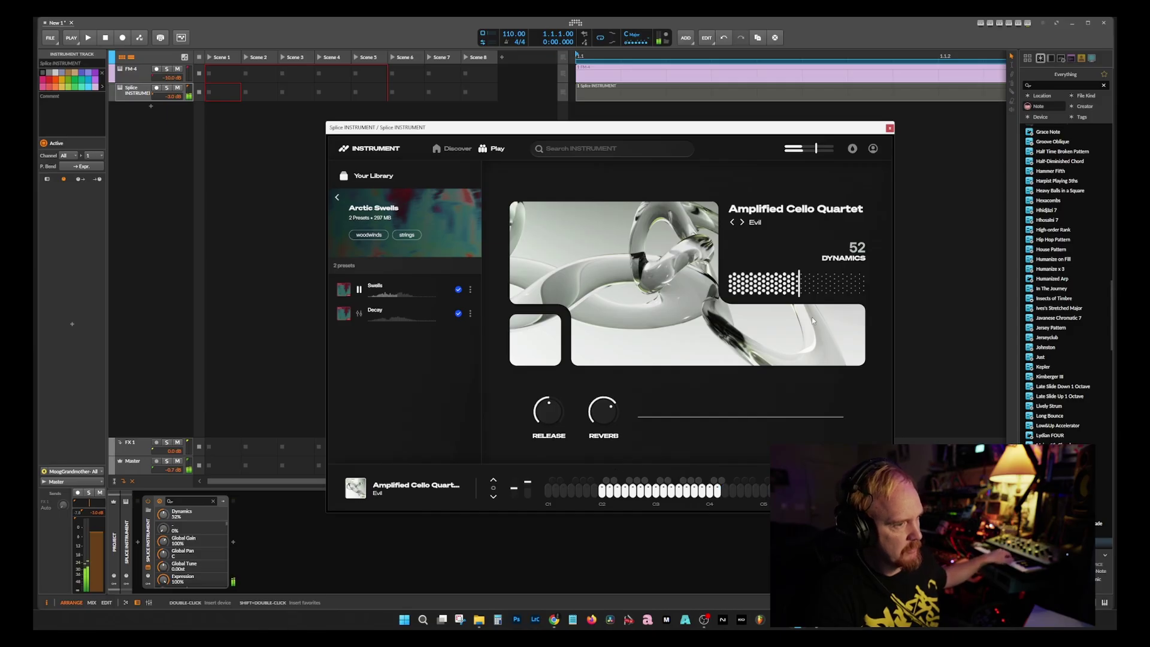
left_click(360, 291)
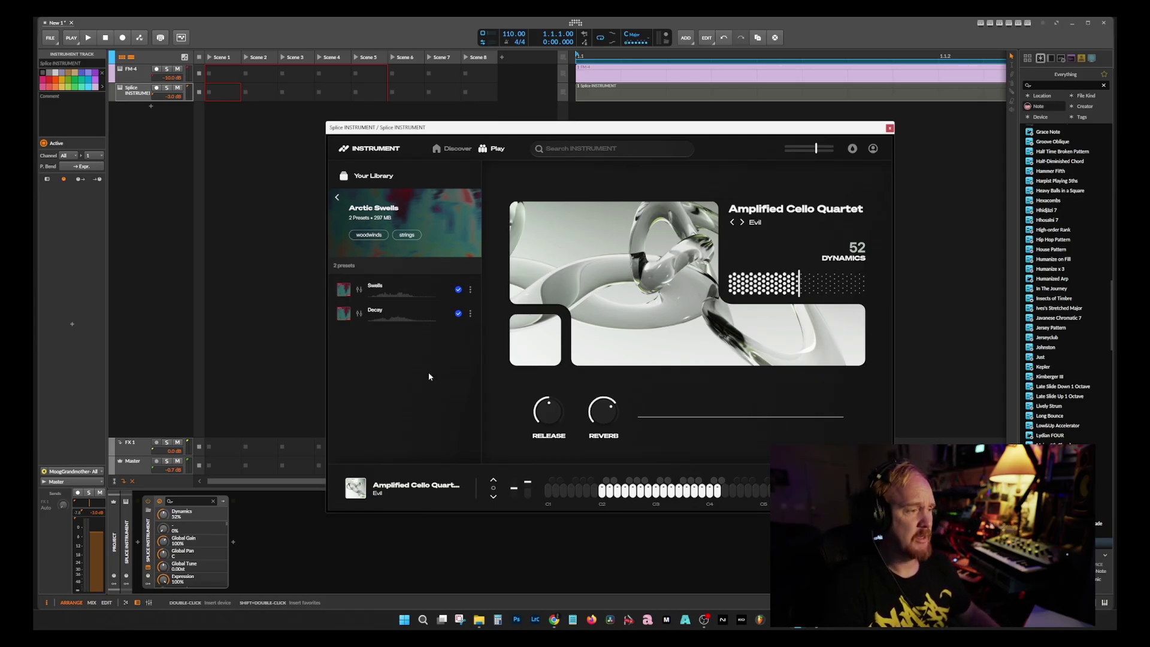
left_click(337, 197)
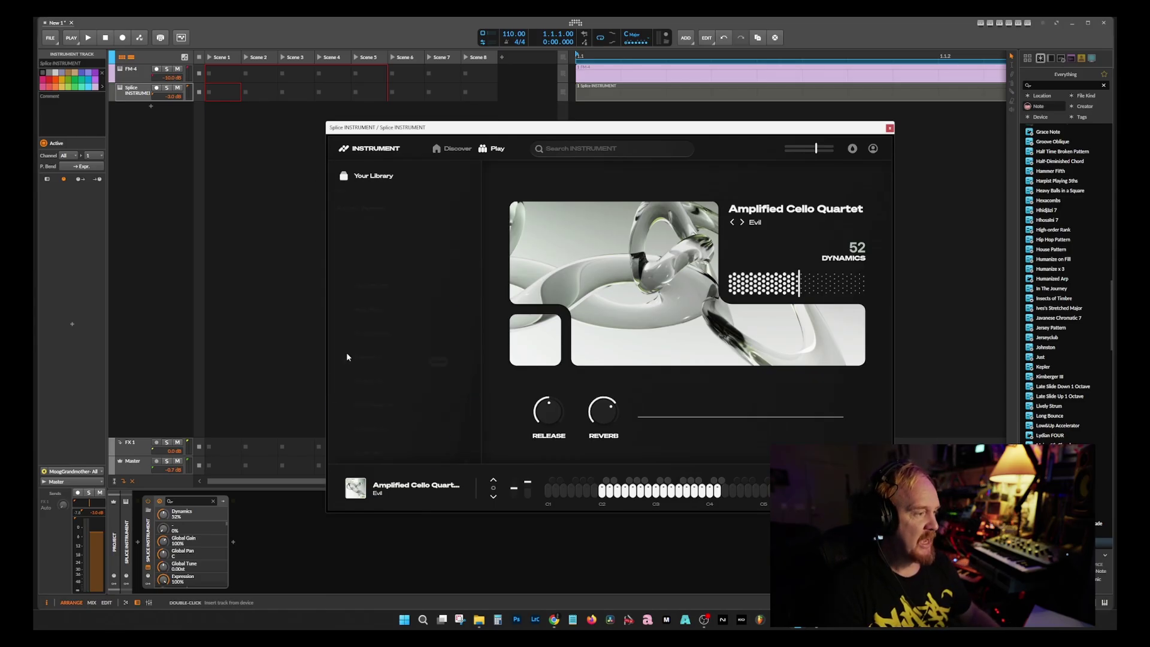
- Preview Astral Forms' Harmonic Bass and Nasty Tines, and load Nasty Tines
left_click(346, 353)
left_click(359, 290)
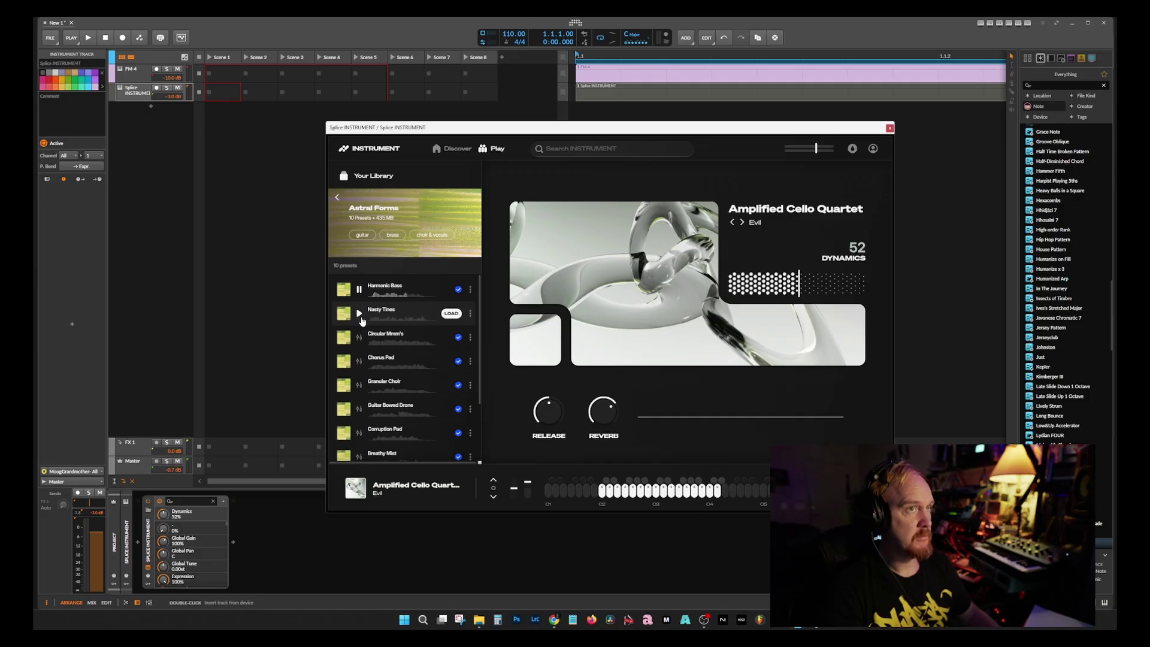
left_click(359, 314)
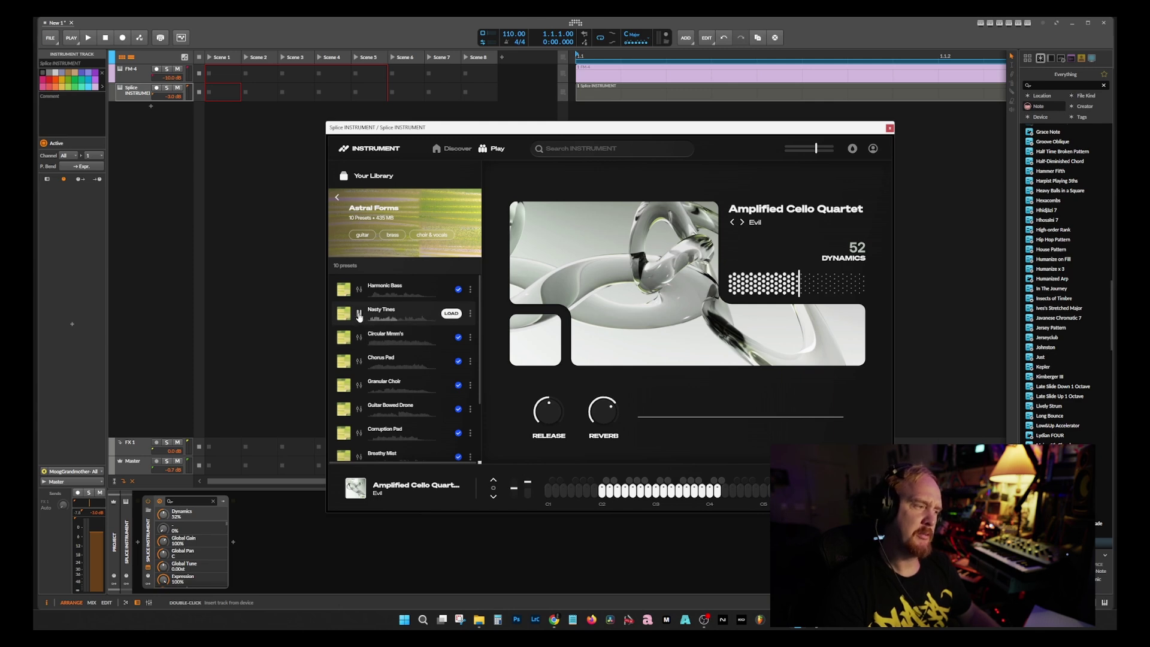
left_click(451, 313)
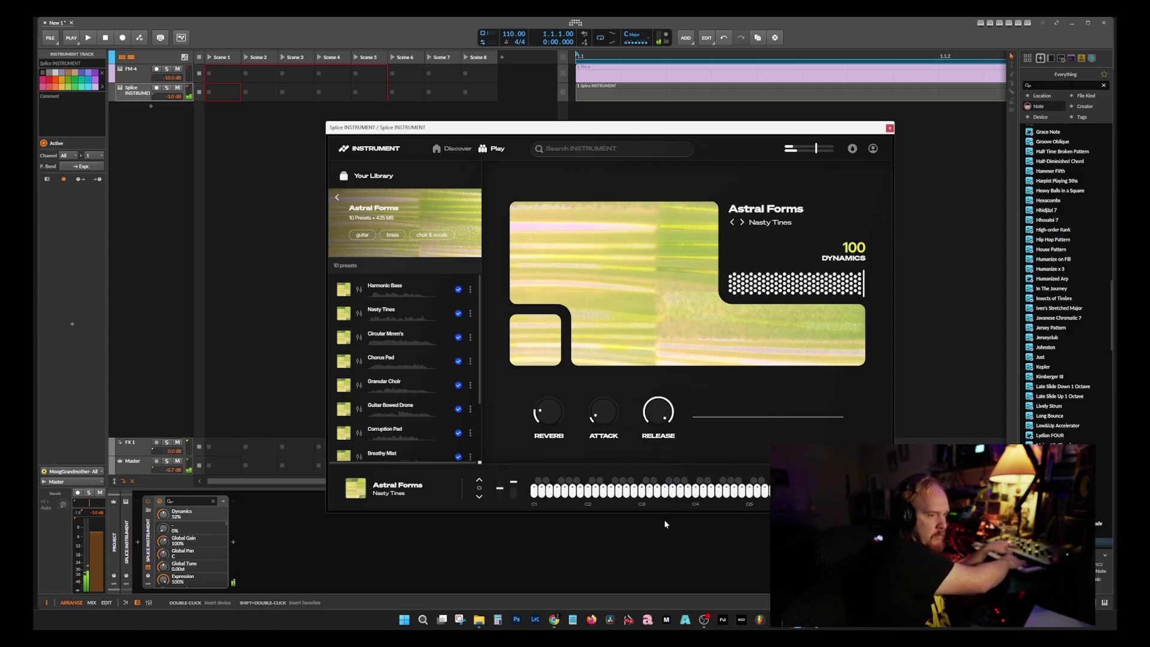
- Audition Circular Mmm's and Chorus Pad, load Chorus Pad, and play two notes on it
mouse_move(656, 399)
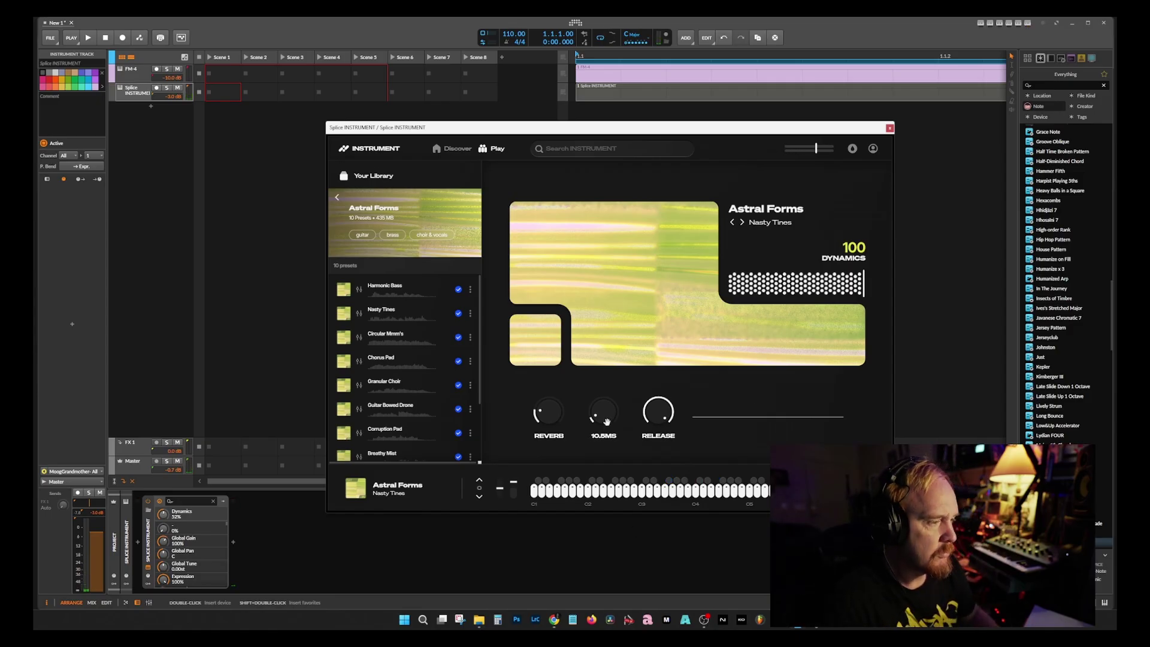
left_click(360, 337)
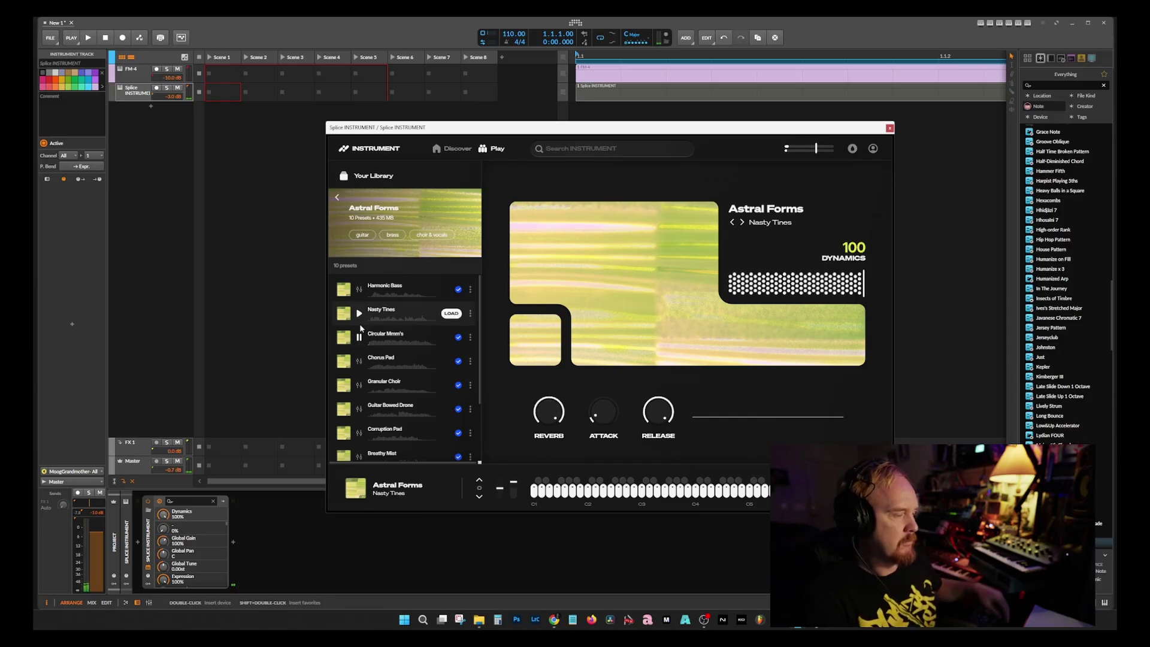
left_click(359, 362)
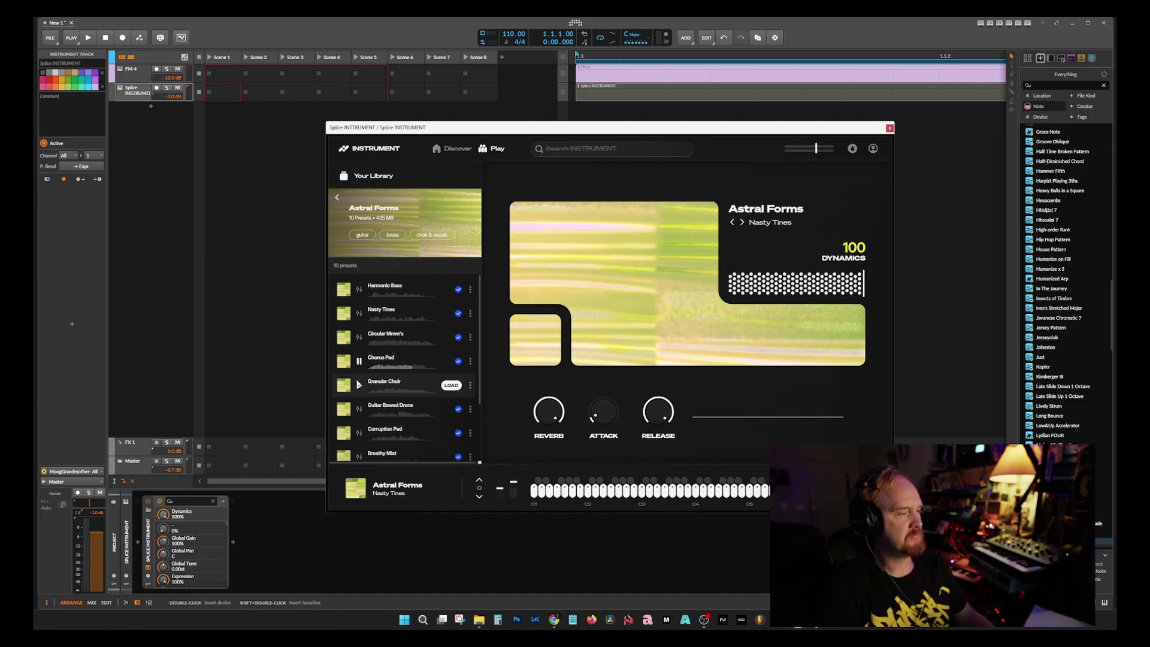
left_click(359, 361)
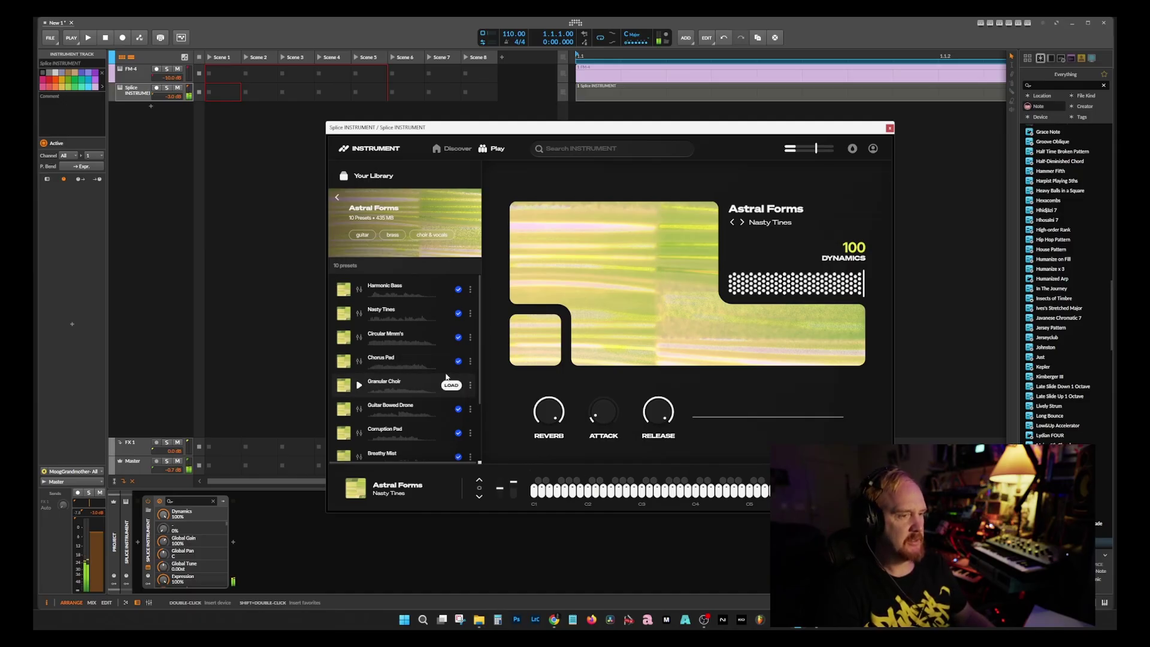
left_click(412, 356)
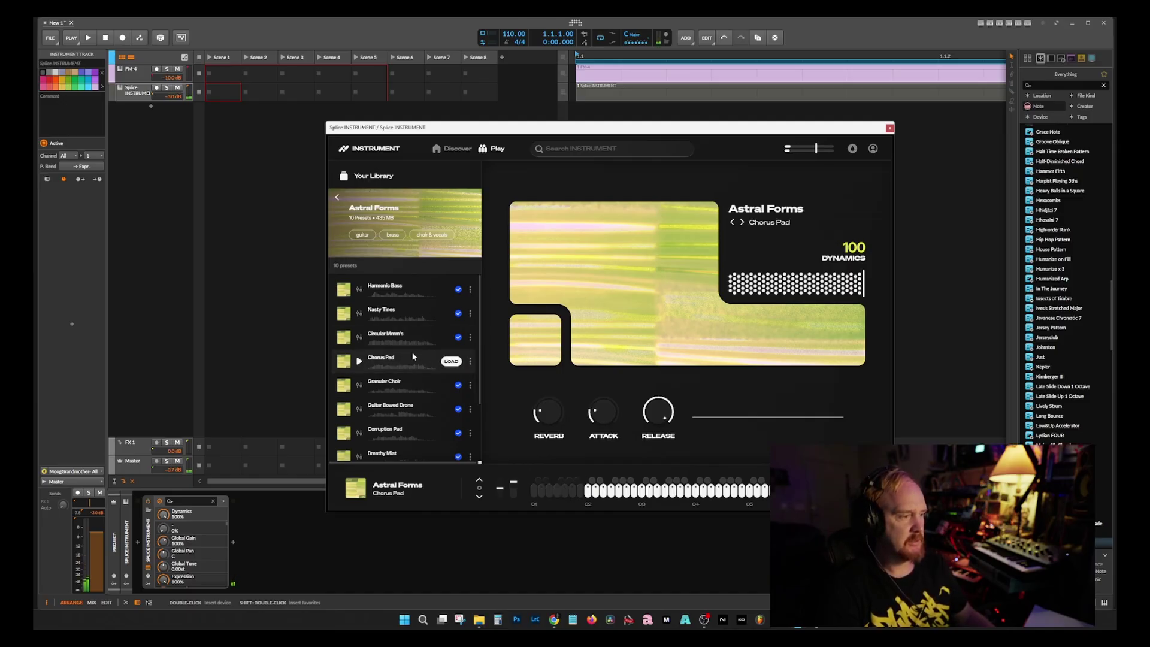
left_click(688, 492)
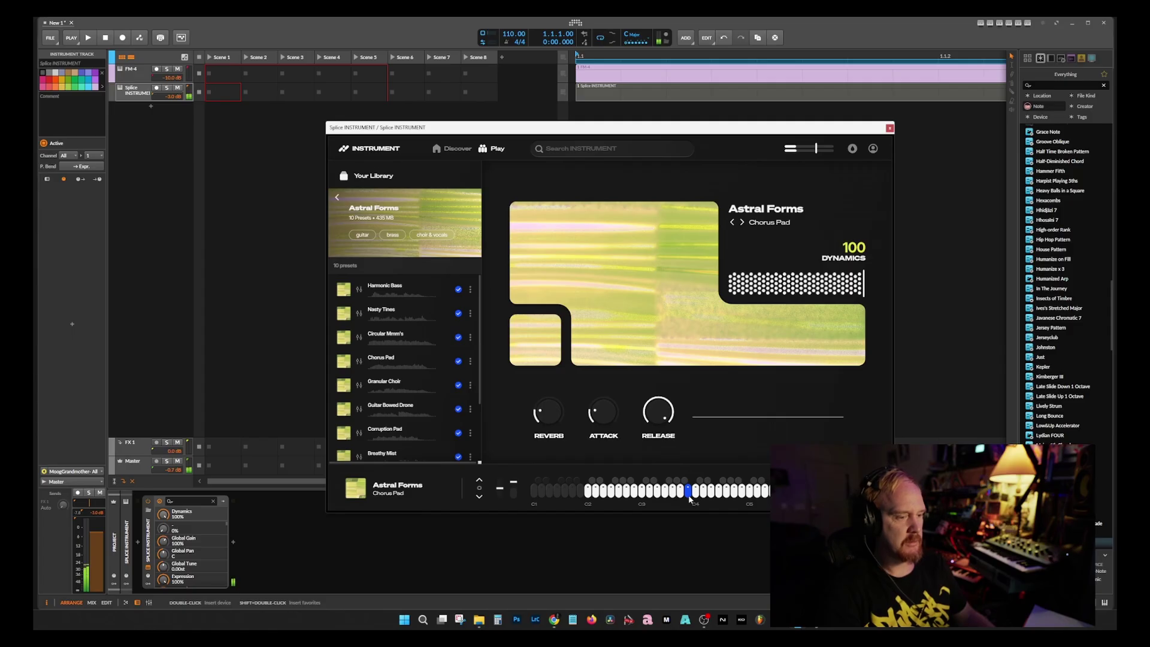
left_click(628, 490)
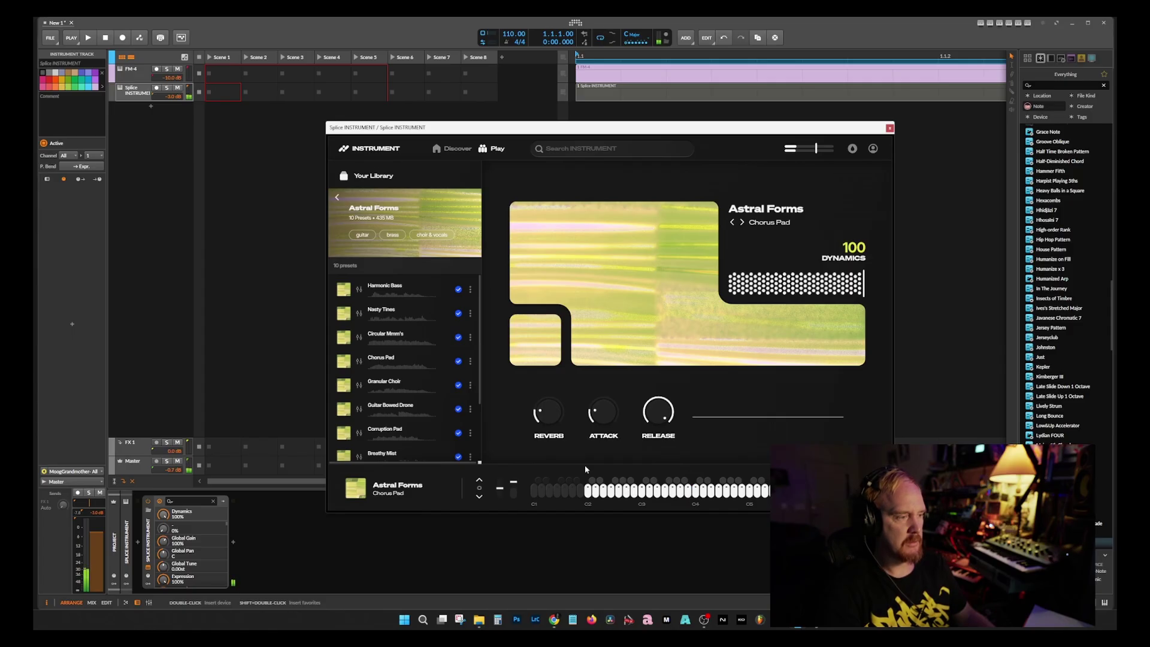
- Load Granular Choir and raise the reverb to about three-quarters
mouse_move(412, 381)
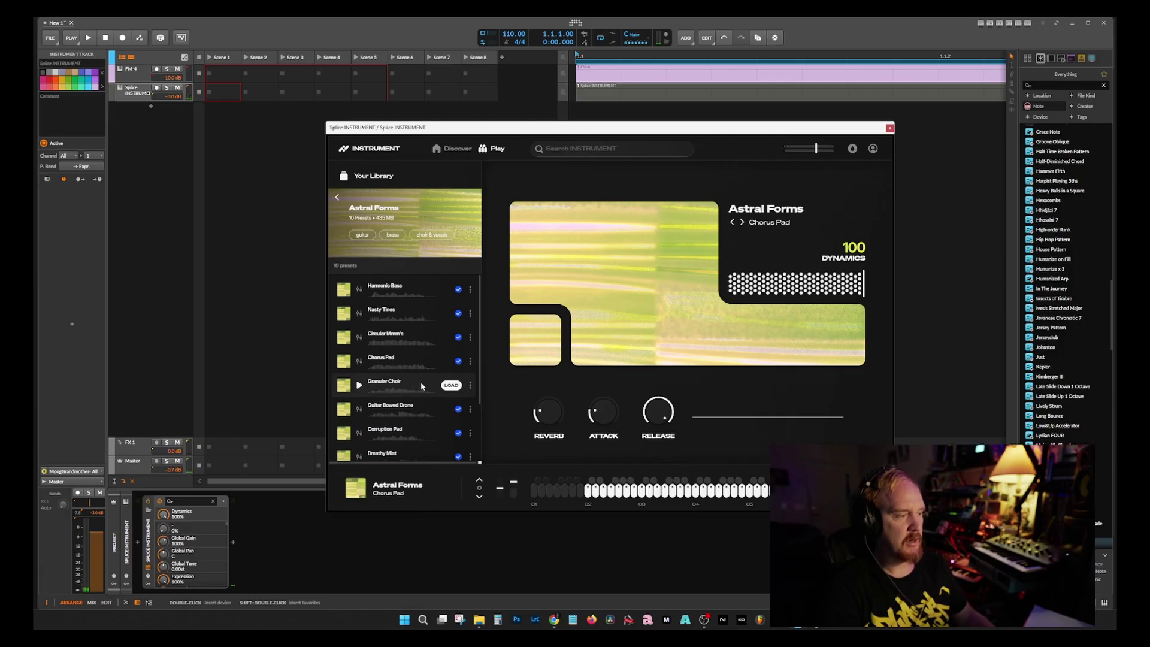
left_click(421, 382)
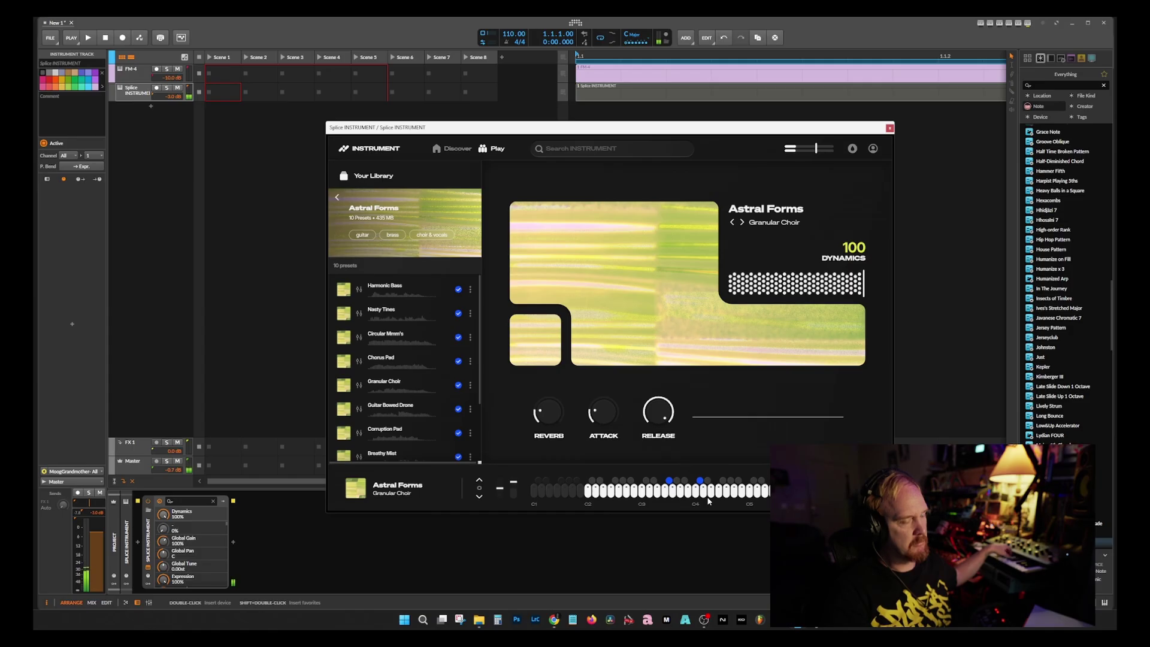
left_click_drag(549, 412, 551, 371)
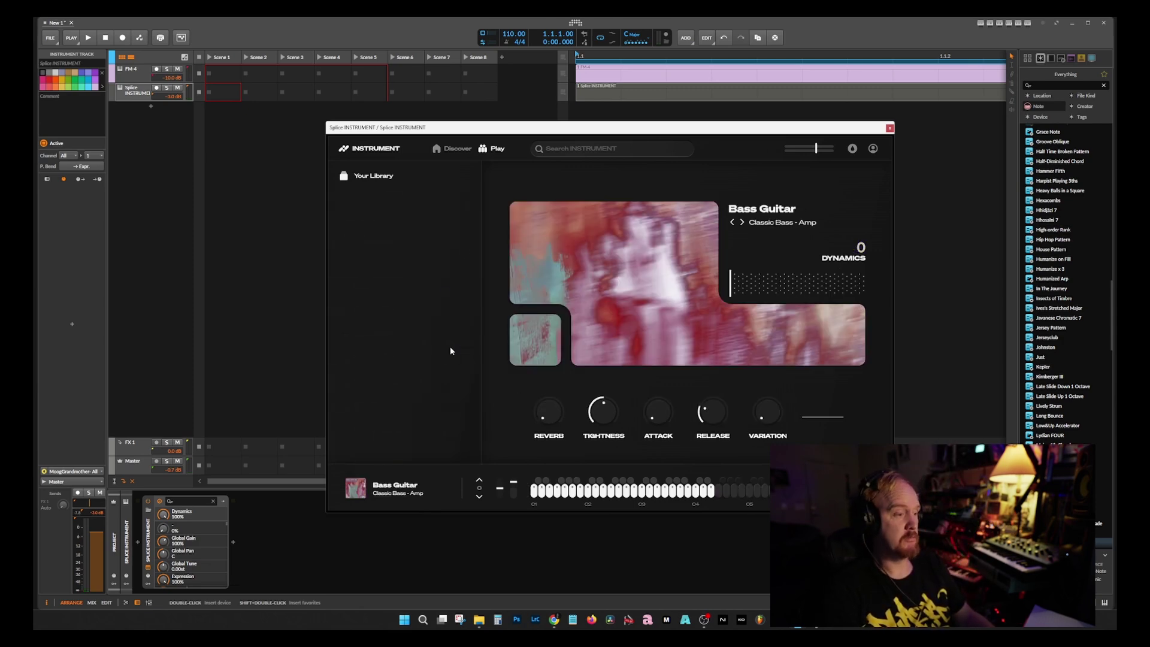
- Preview the Bell Swarm presets Vibraphone Duo, Foundry Bells and Glockenspiel Trio
left_click(359, 313)
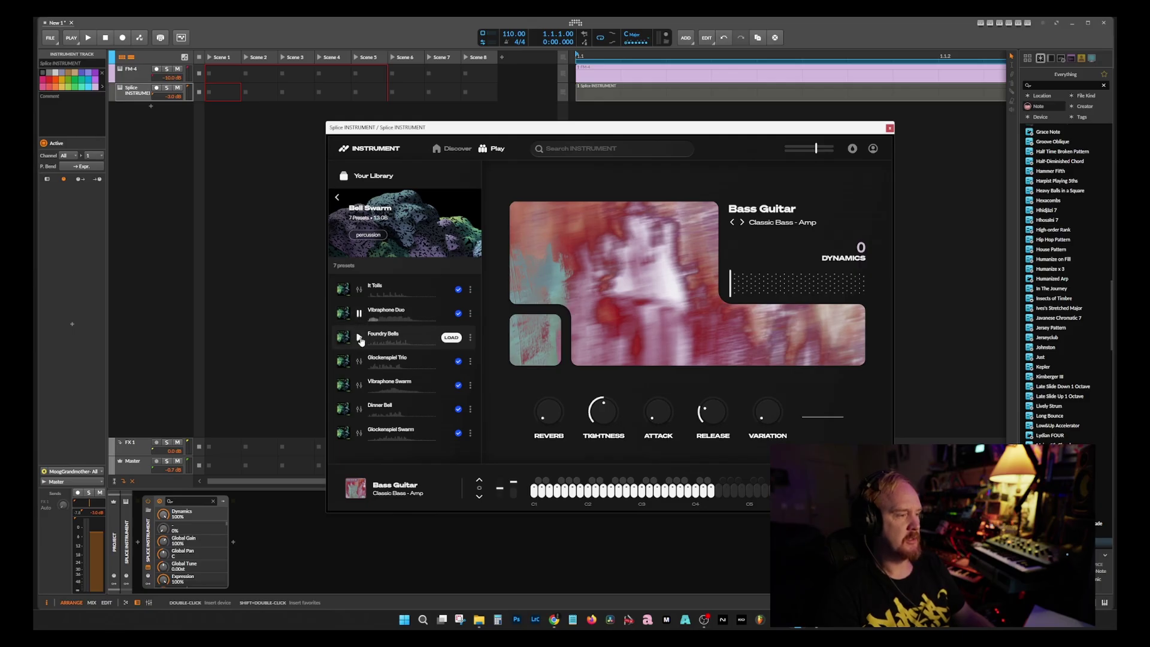
left_click(359, 338)
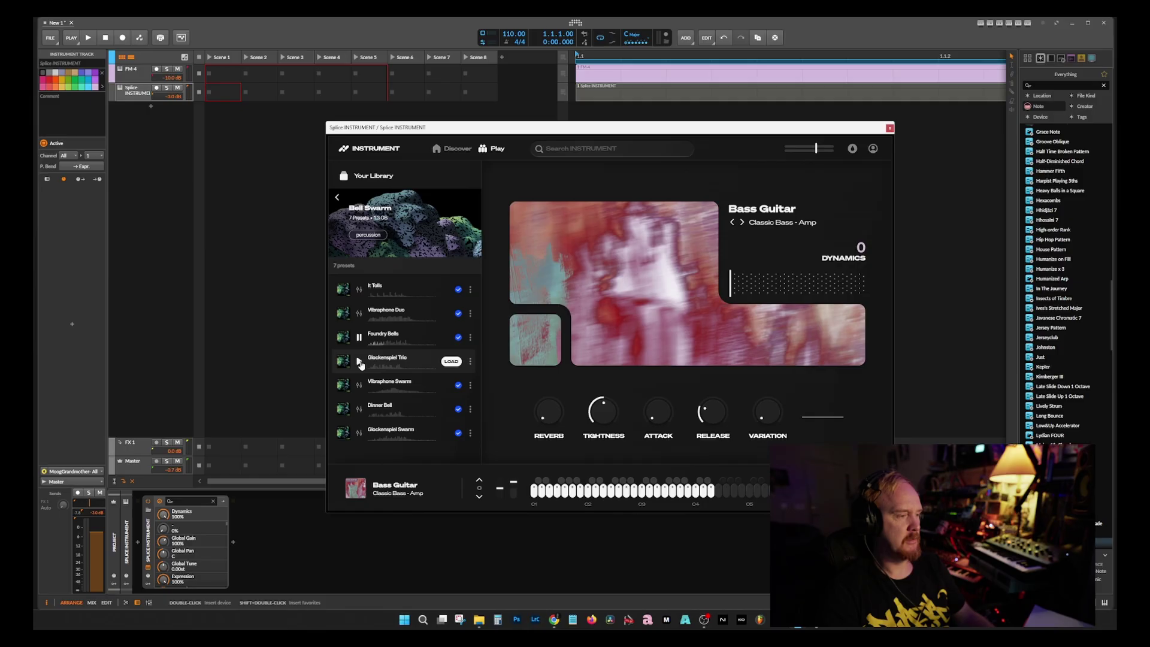
left_click(360, 361)
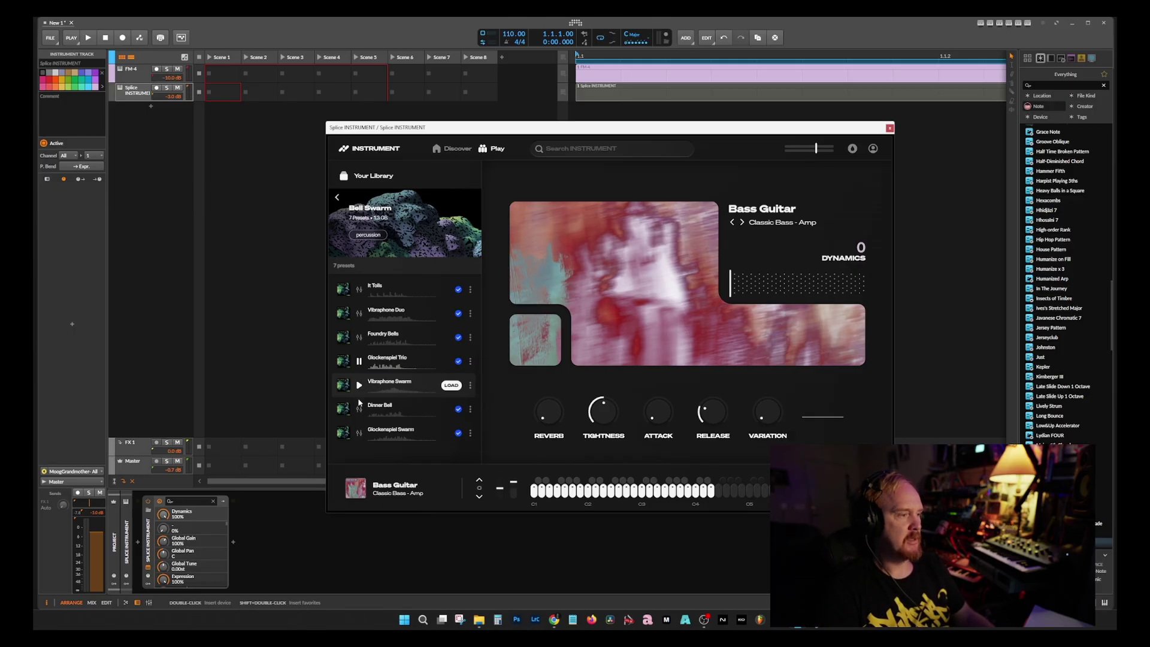
scroll(360, 398, "down", 3)
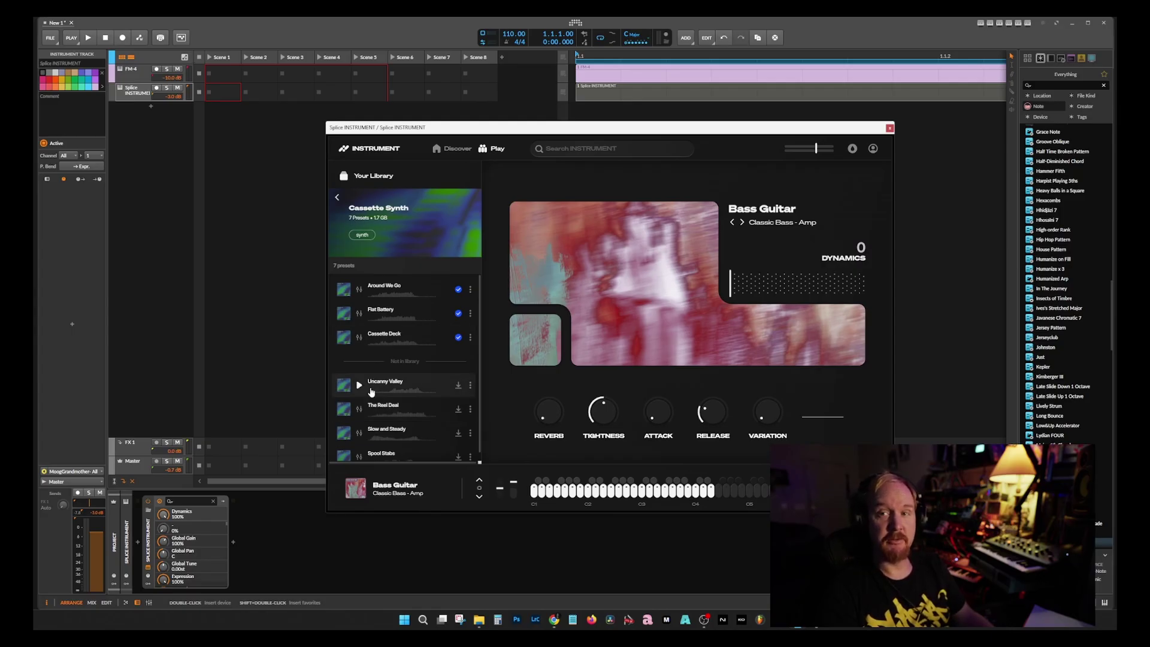
- Preview the Cassette Synth pack's Cassette Deck preset and load it into the instrument
left_click(358, 339)
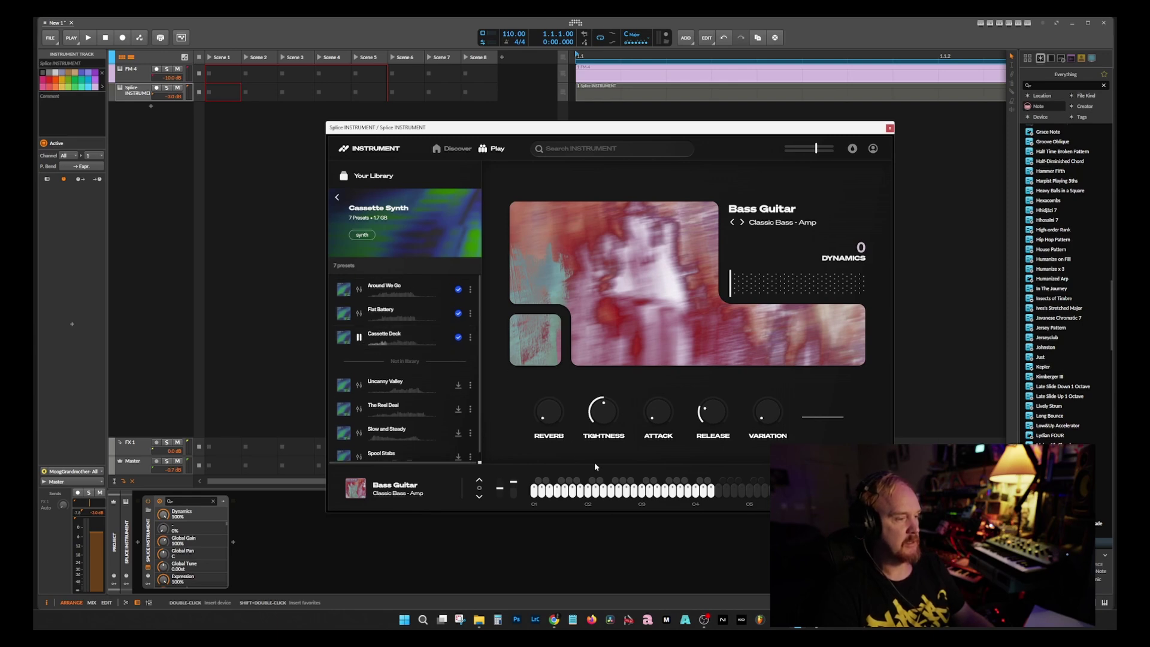
mouse_move(558, 443)
scroll(407, 384, "down", 1)
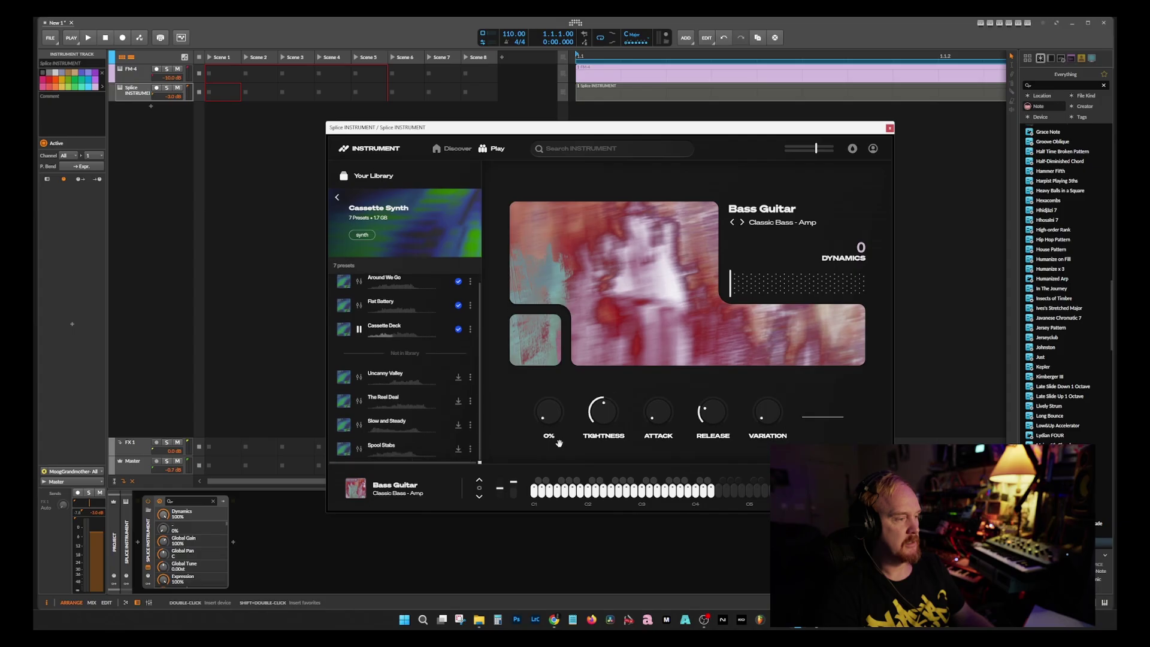
left_click(451, 329)
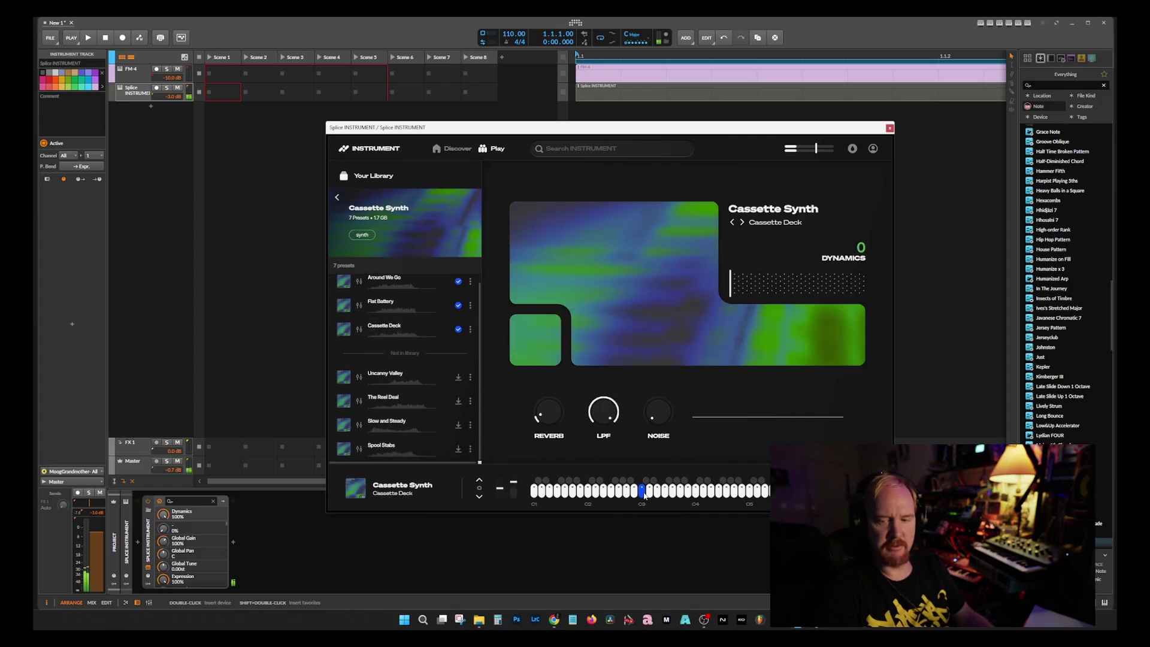
- Play high and low C1 notes on Cassette Deck and raise Dynamics from 36 to 79
left_click(760, 491)
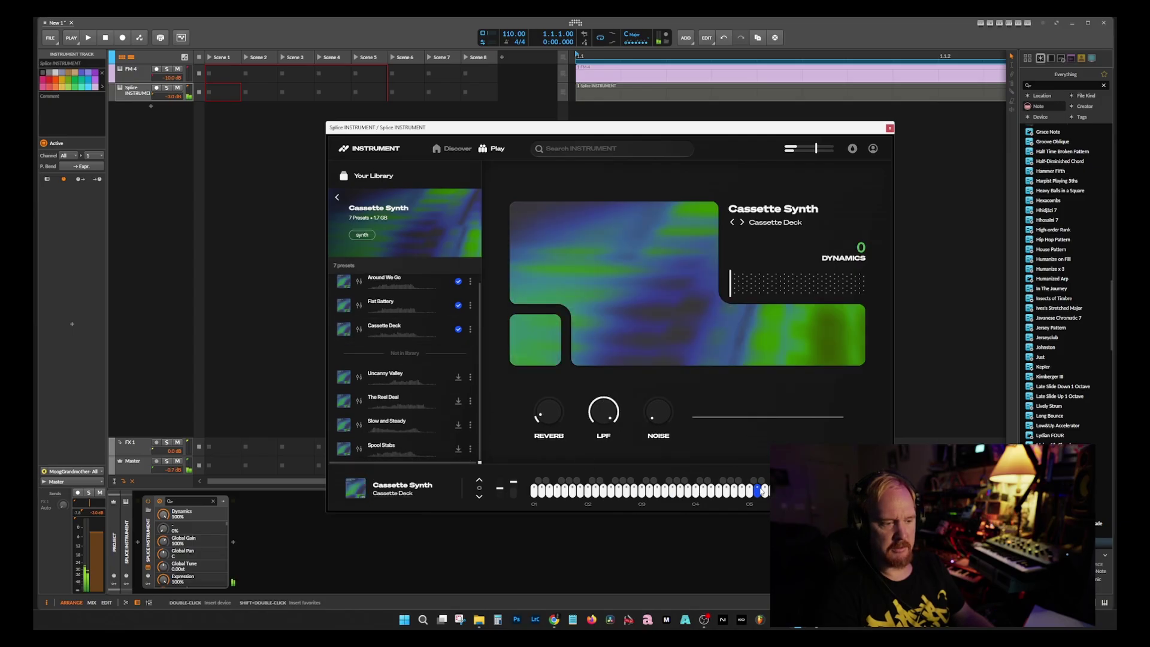
left_click(749, 493)
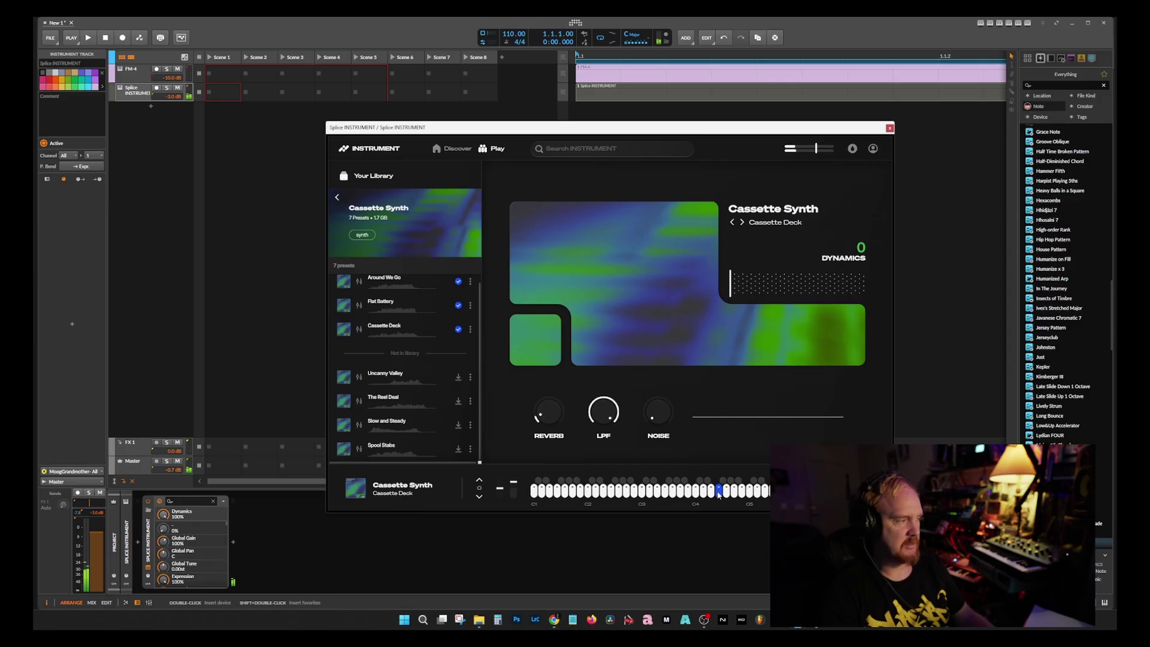
left_click(535, 492)
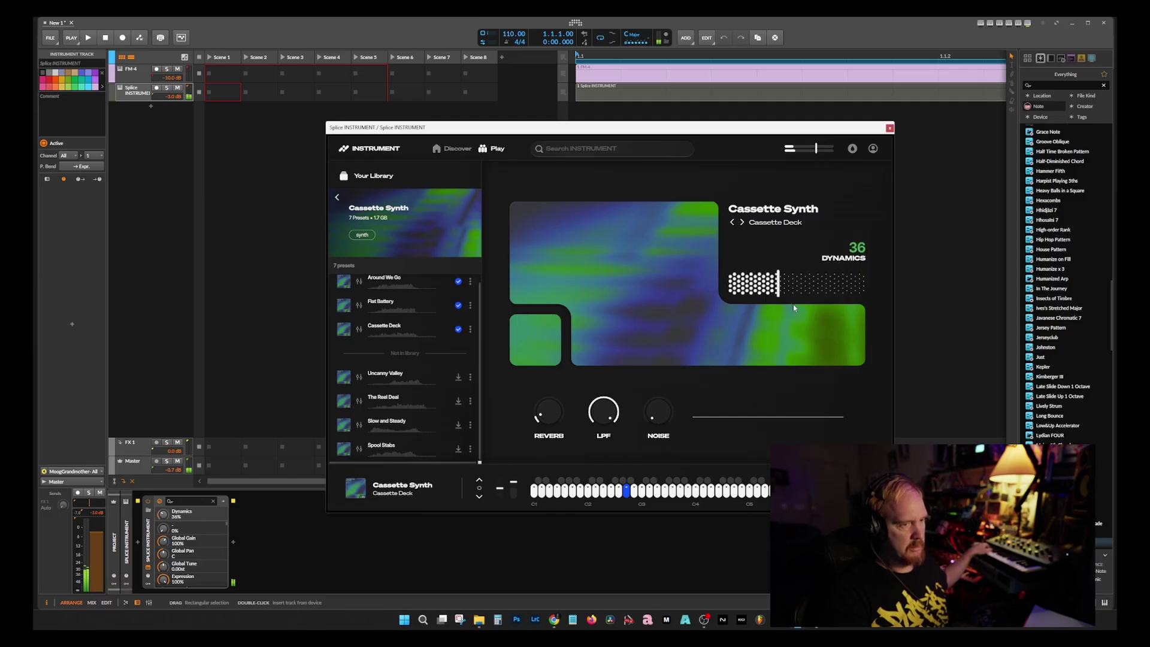
left_click_drag(793, 305, 880, 312)
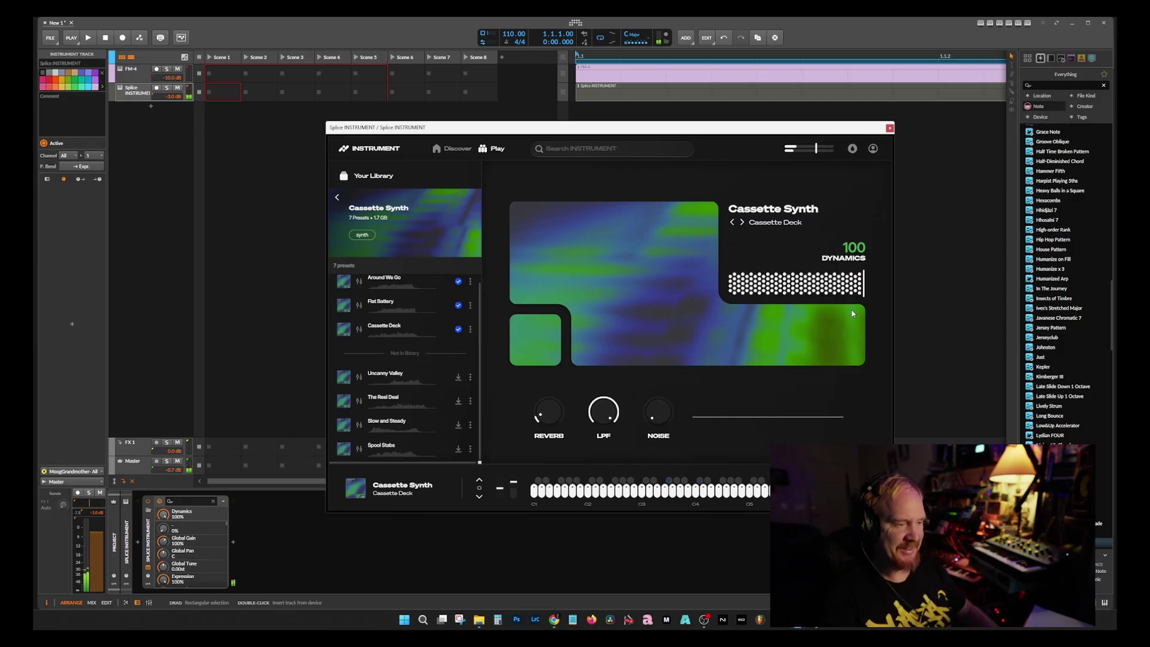
- Preview Uncanny Valley, then download Uncanny Valley, Slow and Steady and Spool Stabs, returning to the packs grid
left_click(429, 373)
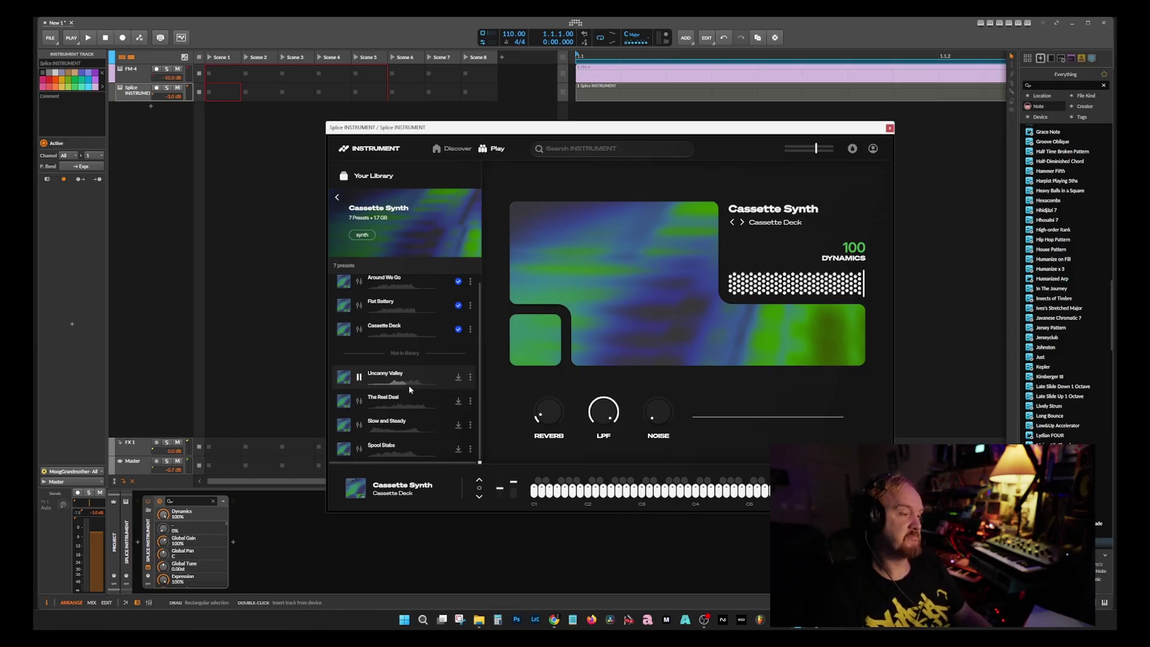
left_click(427, 374)
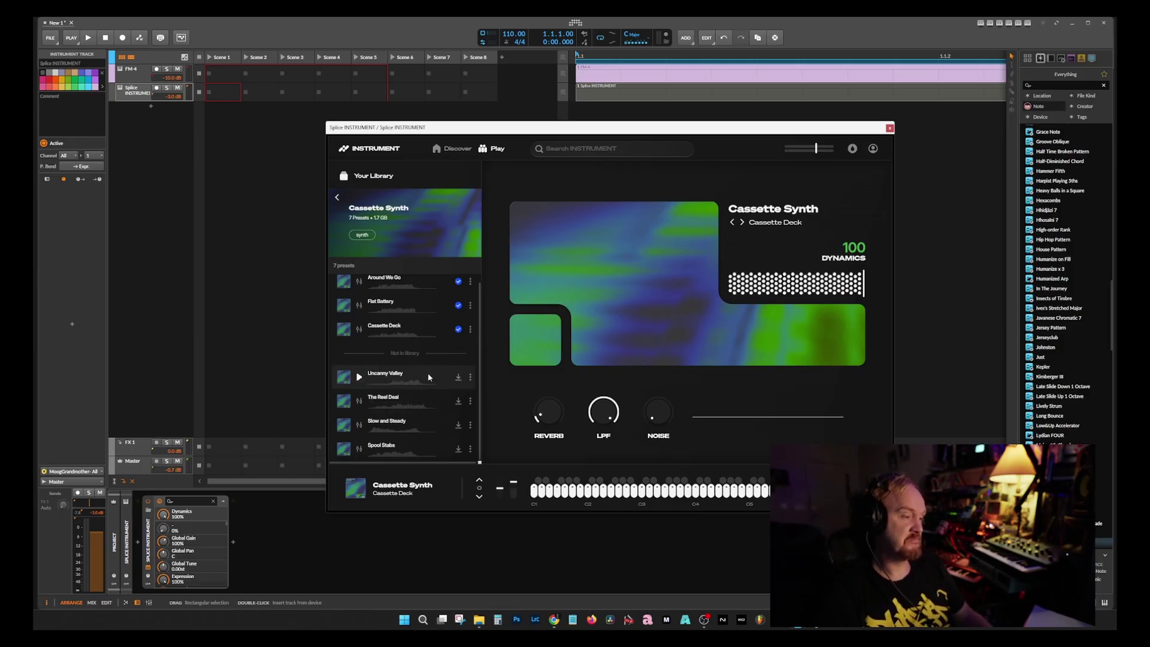
left_click(459, 378)
left_click(459, 425)
left_click(458, 449)
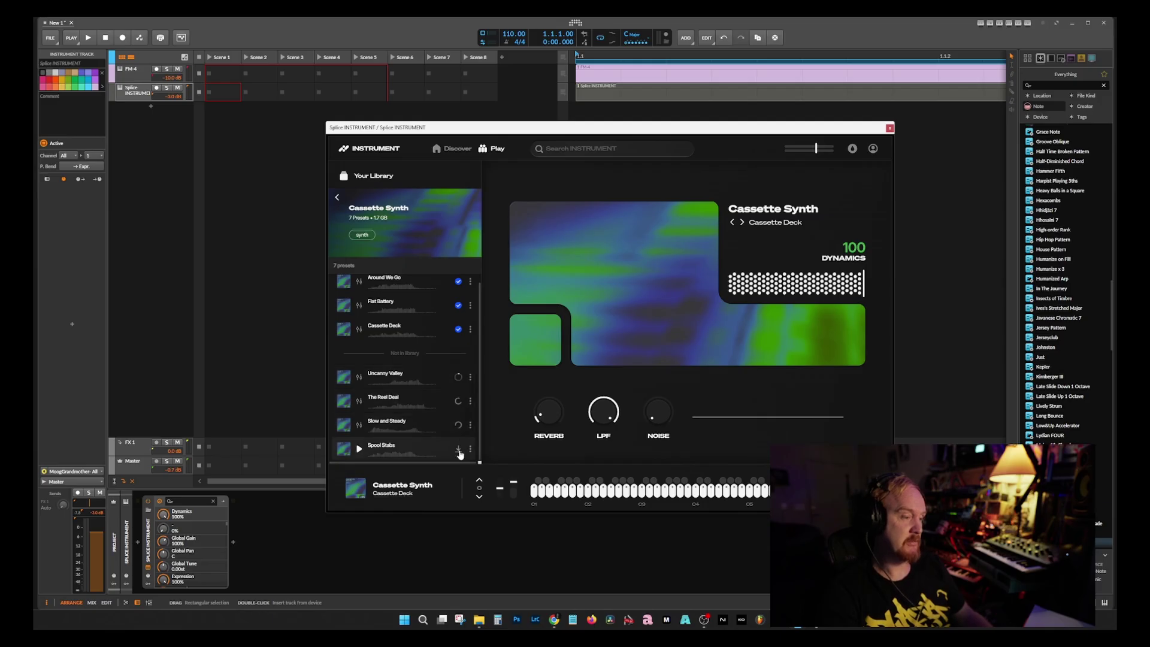
left_click(338, 197)
- Preview the Charango pack's Charango 02 preset, then return to the packs grid
scroll(450, 316, "up", 1)
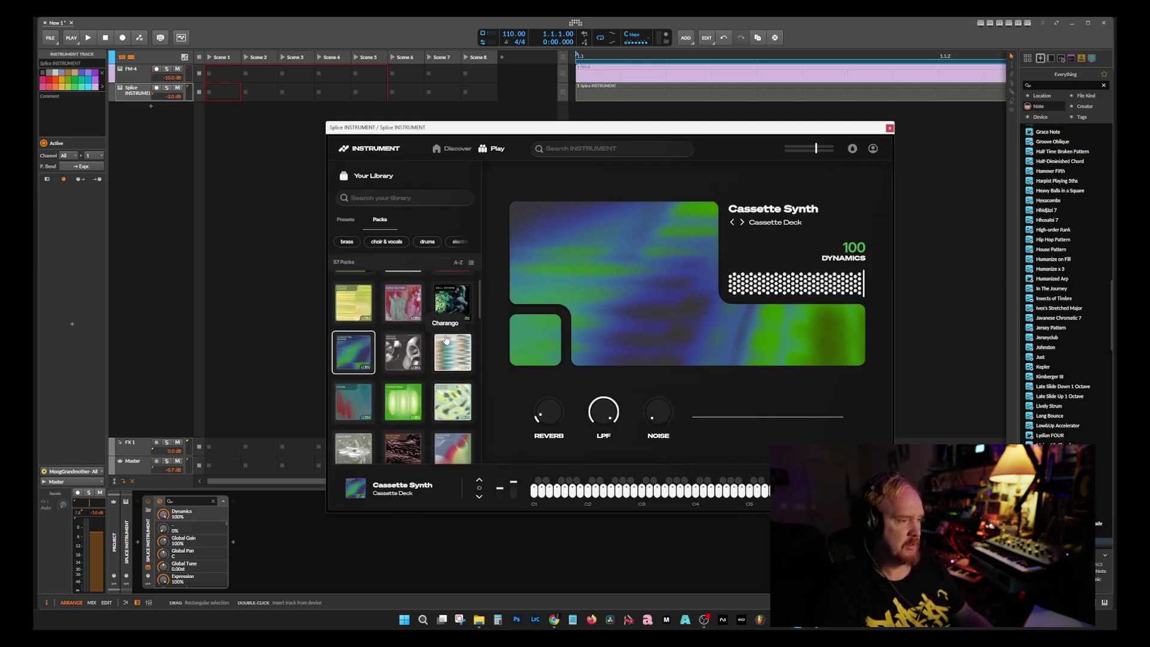
scroll(458, 353, "down", 1)
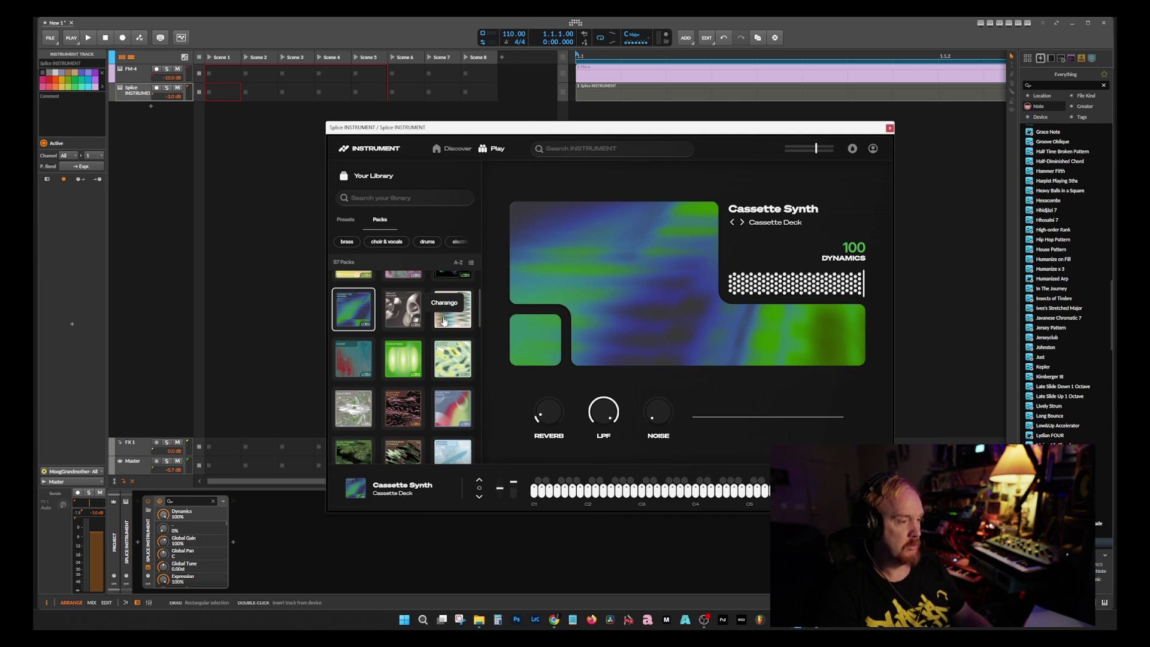
left_click(444, 322)
left_click(360, 291)
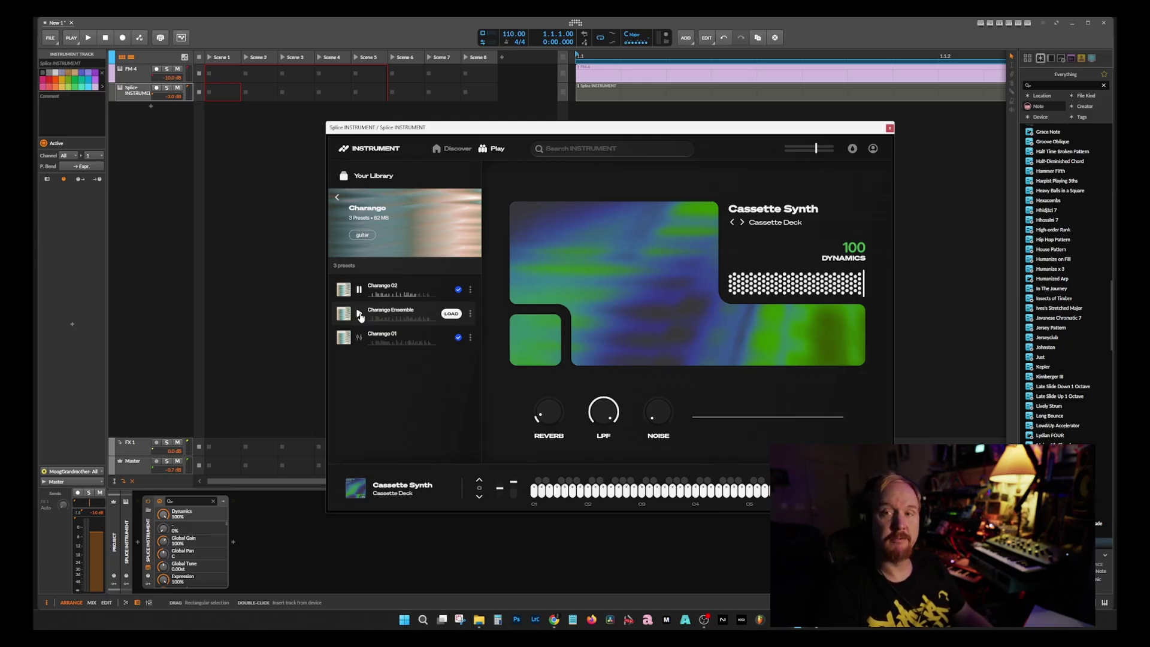
left_click(338, 198)
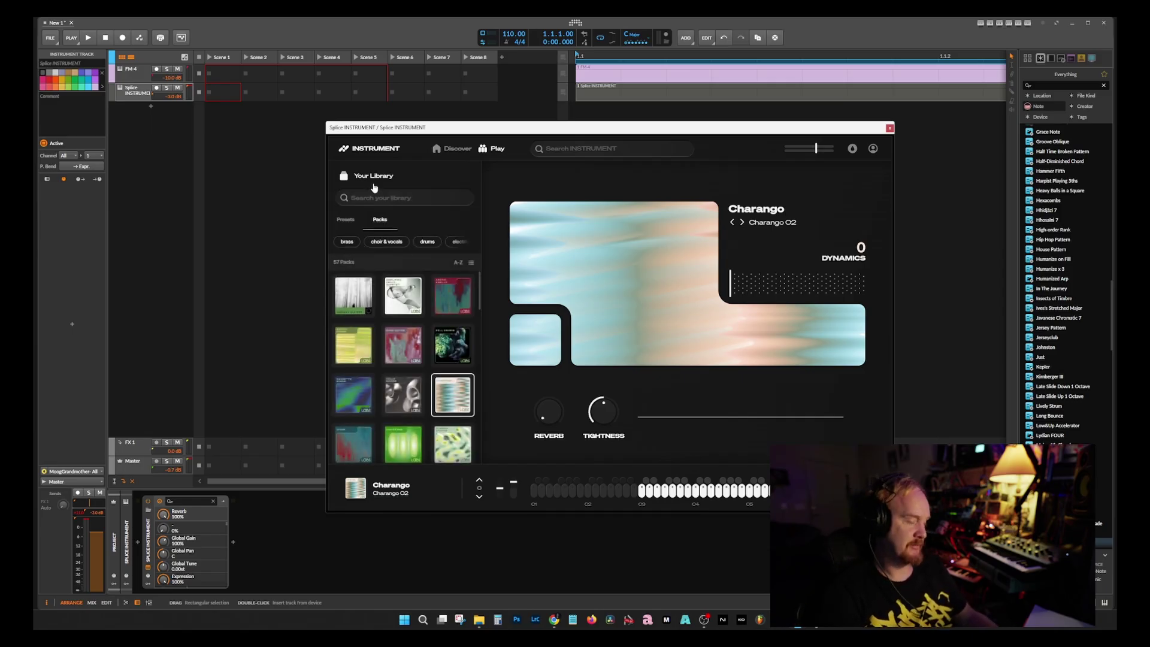
- Preview and load the Choir pack's Long preset, then turn its reverb down to 8%
scroll(426, 347, "down", 2)
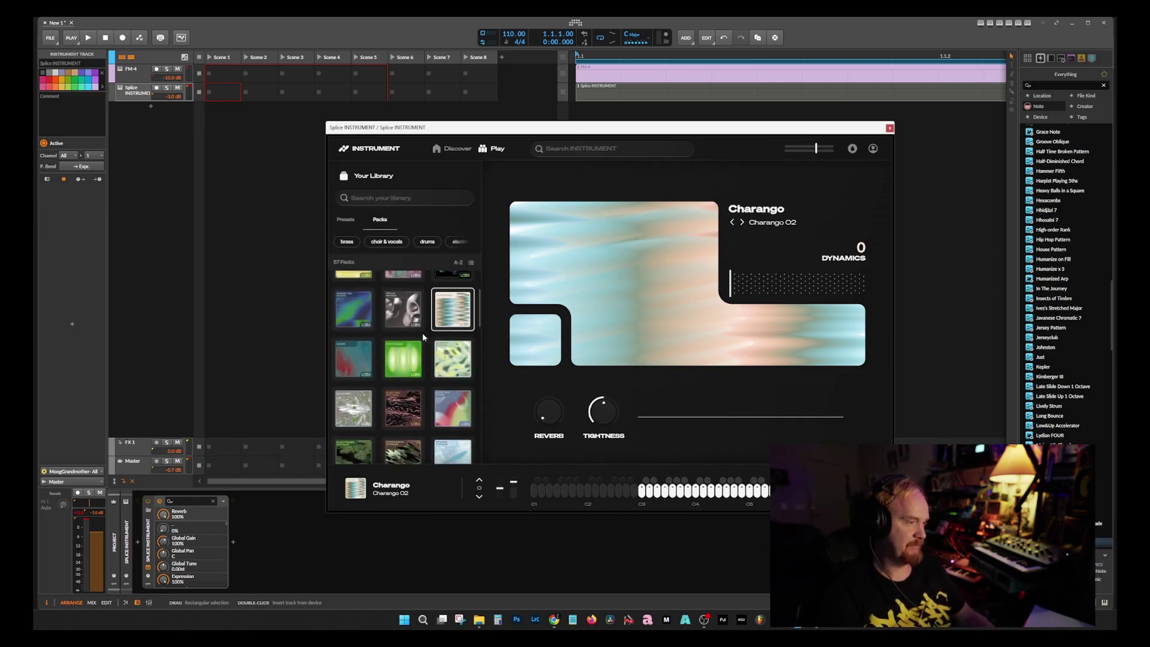
left_click(353, 366)
left_click(358, 290)
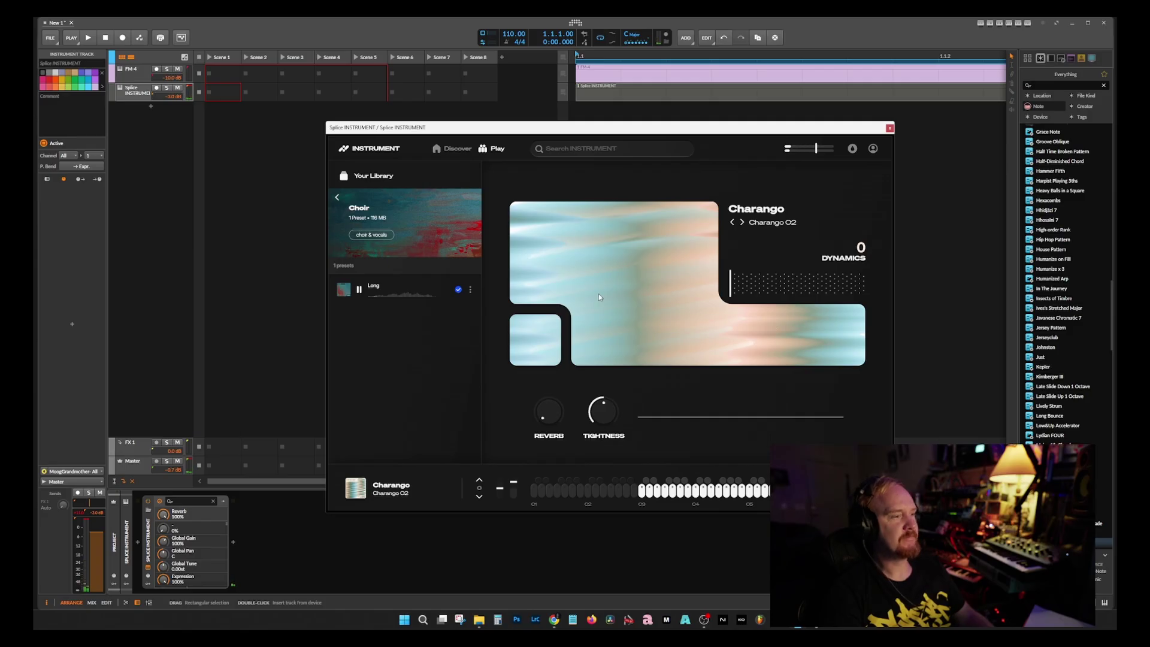
mouse_move(423, 290)
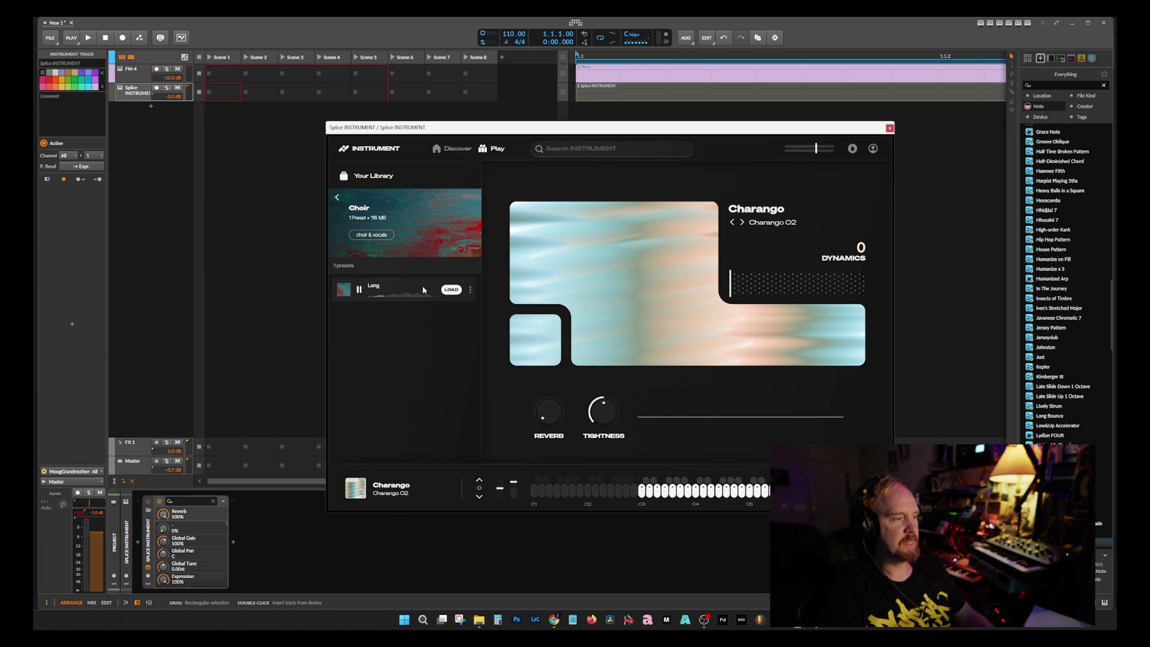
left_click(423, 290)
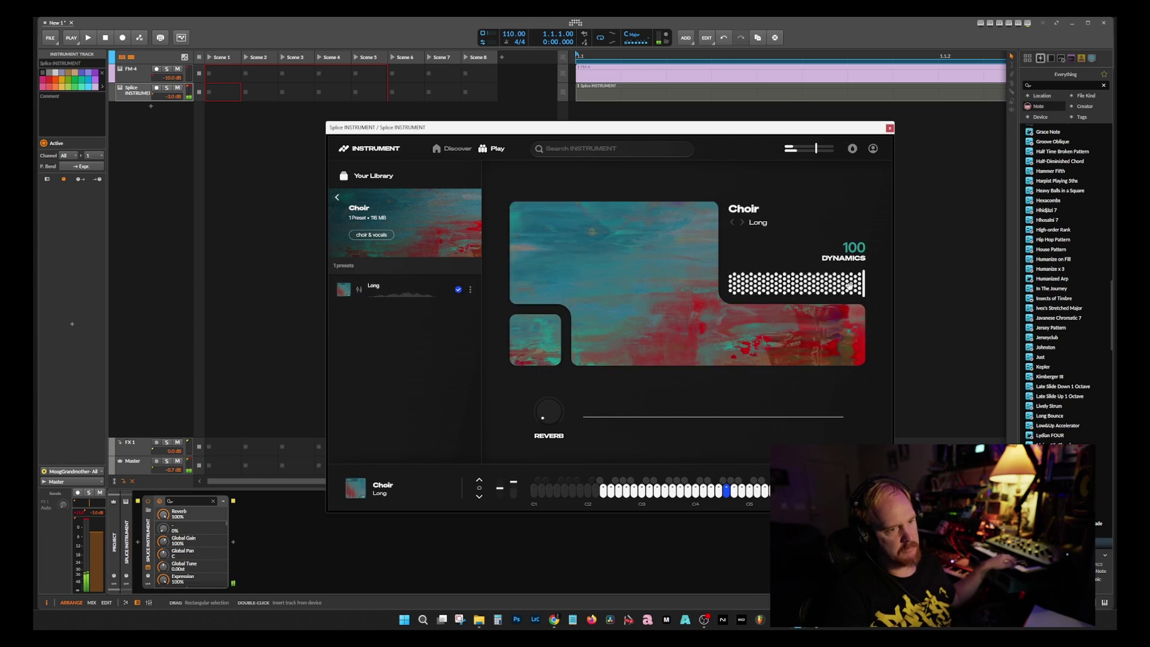
left_click_drag(548, 400, 549, 428)
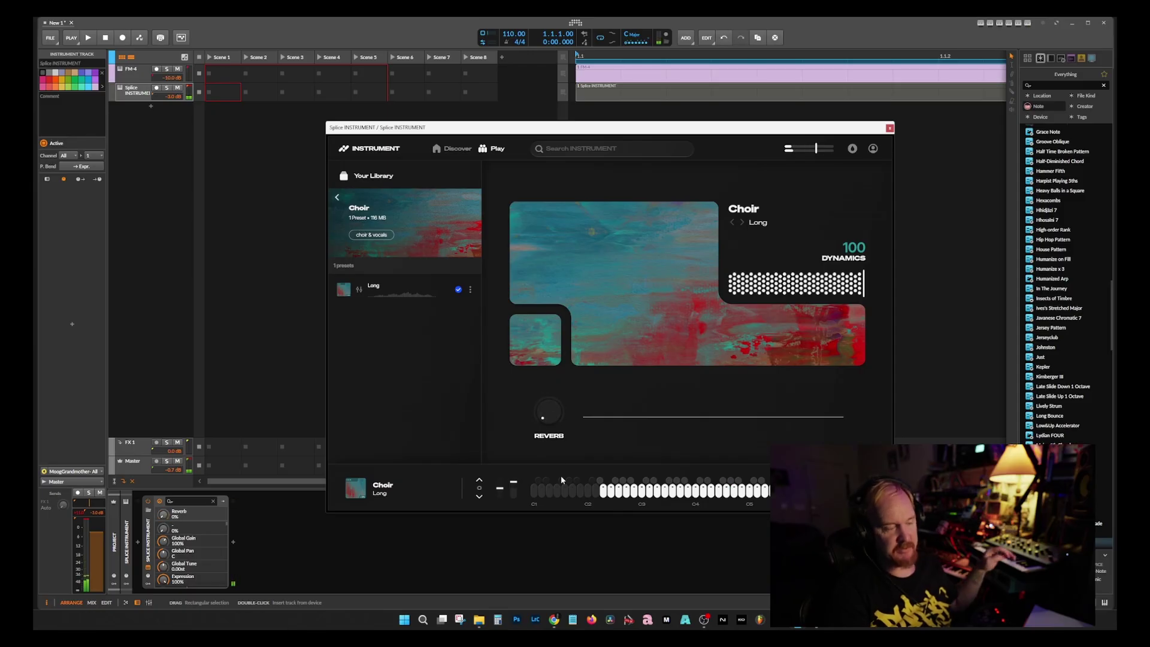
- Audition the Christmas pack's Hand Bells, Mark Tree, Glockenspiel and Sleigh Bells presets
left_click(337, 197)
left_click(405, 329)
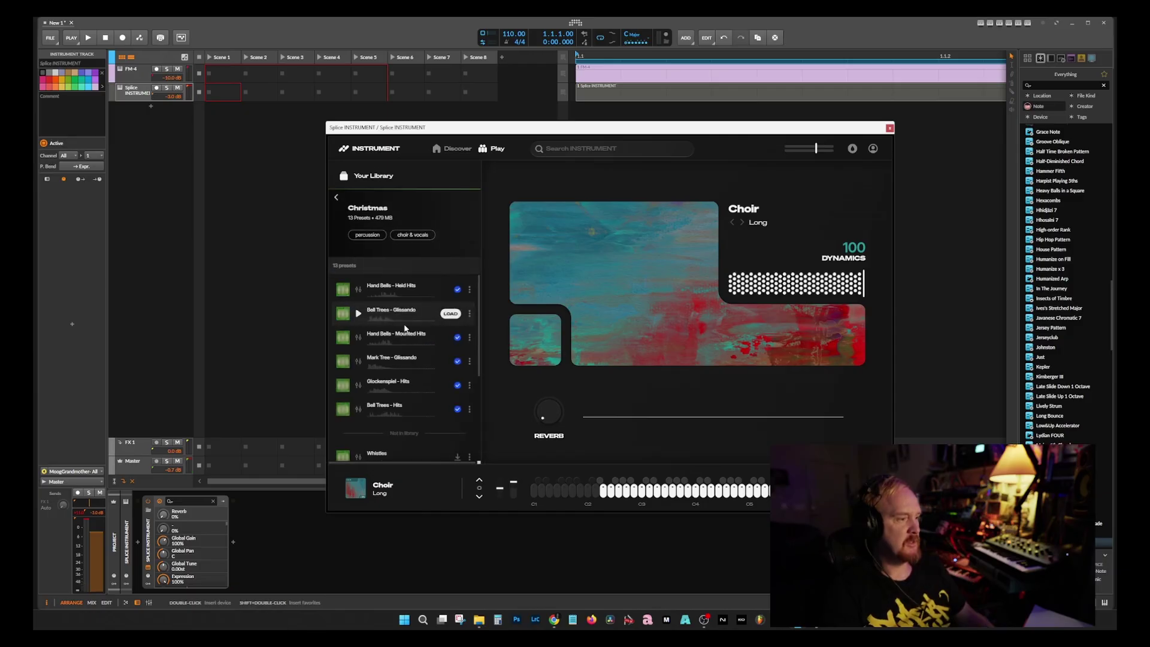
left_click(360, 290)
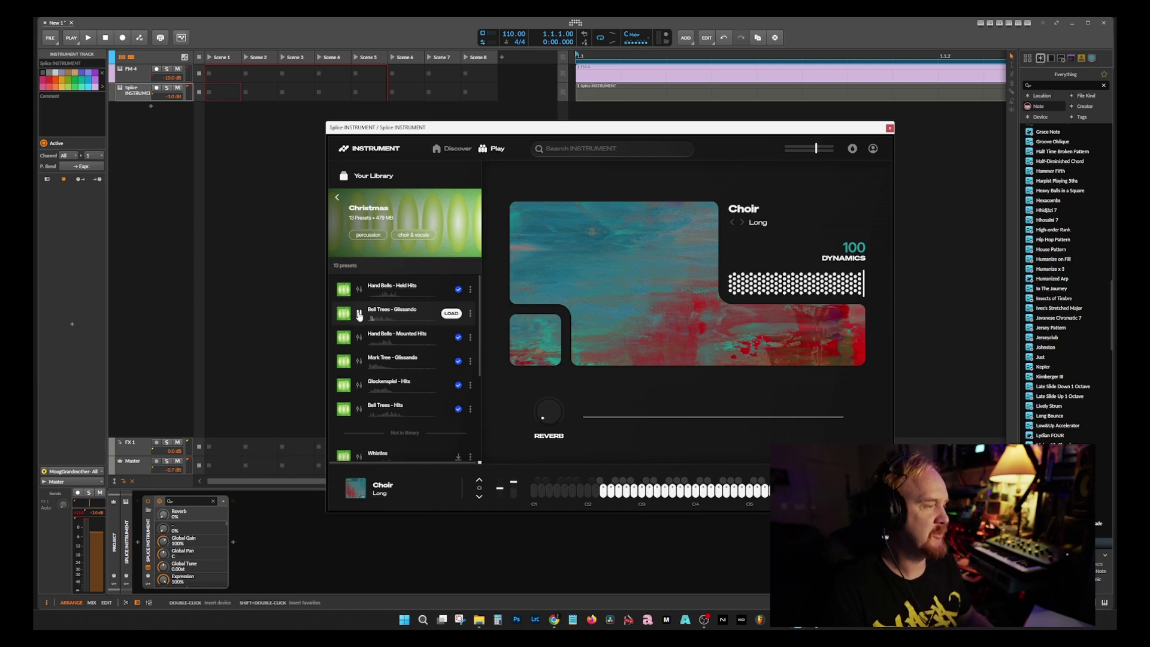
left_click(359, 361)
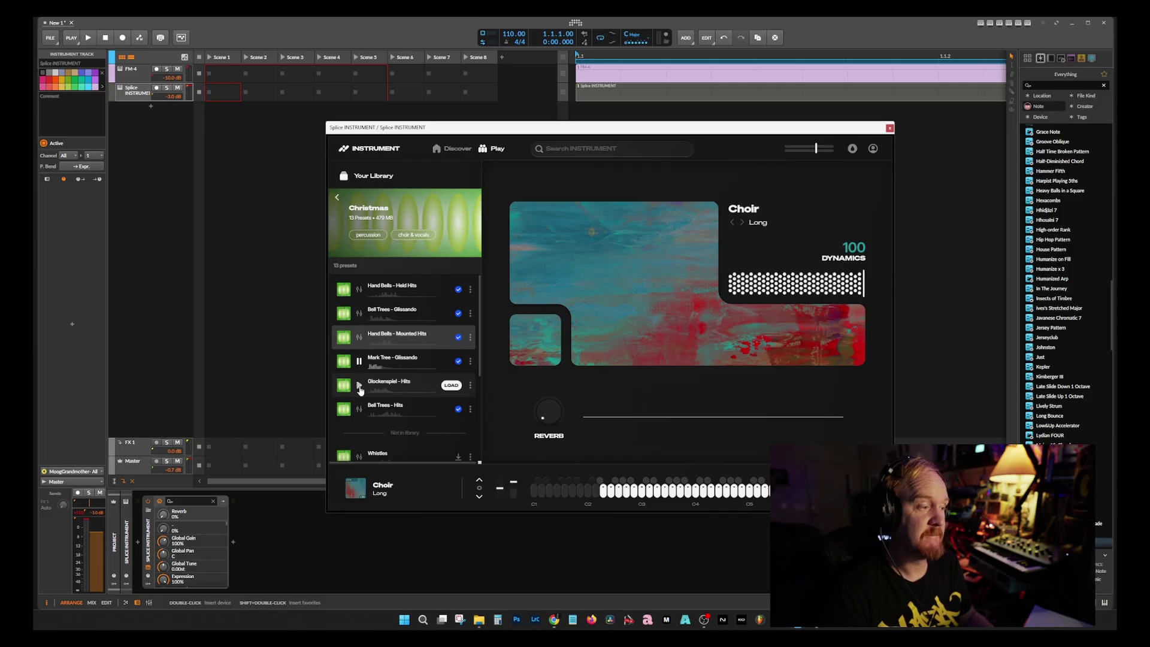
left_click(359, 387)
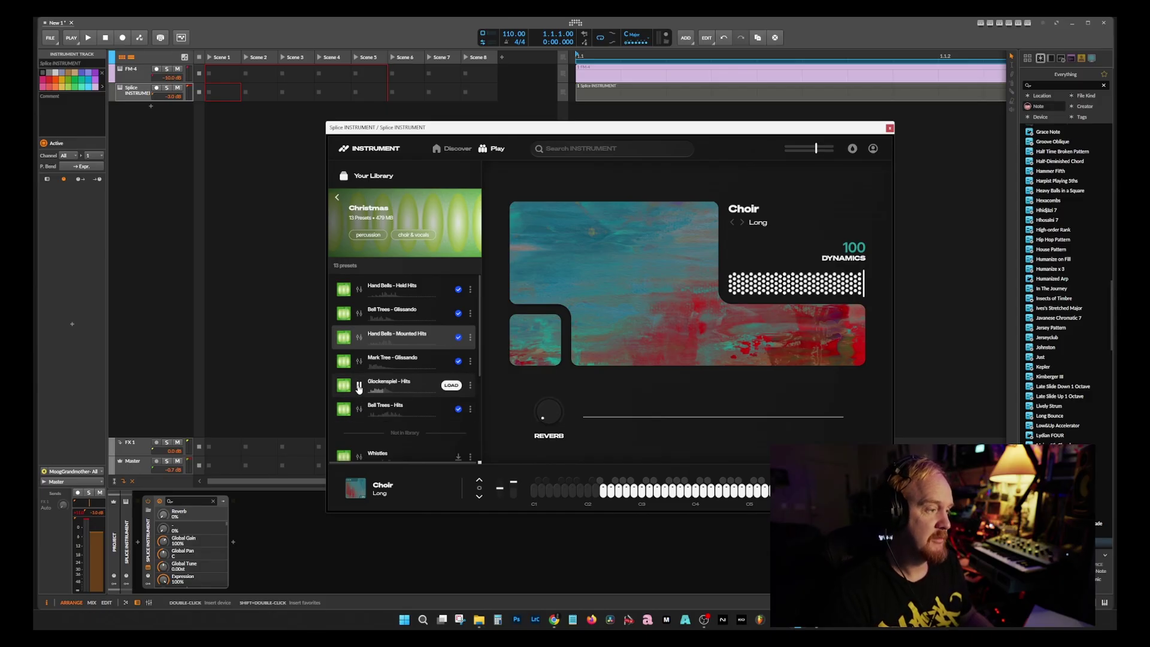
scroll(359, 413, "down", 4)
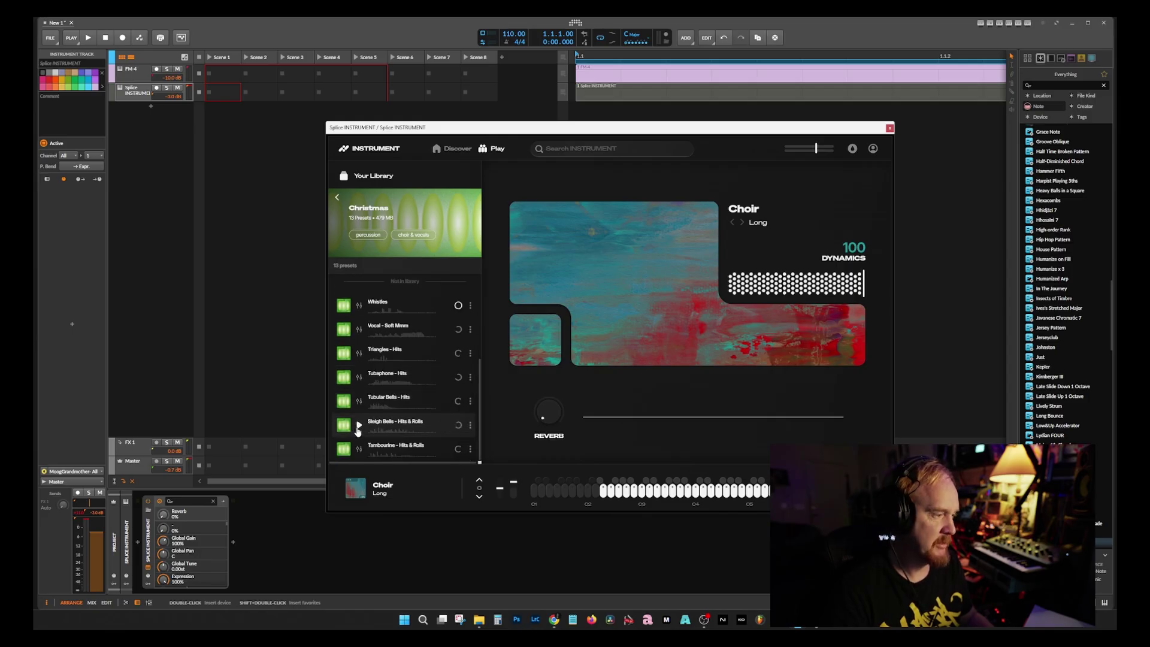
left_click(359, 426)
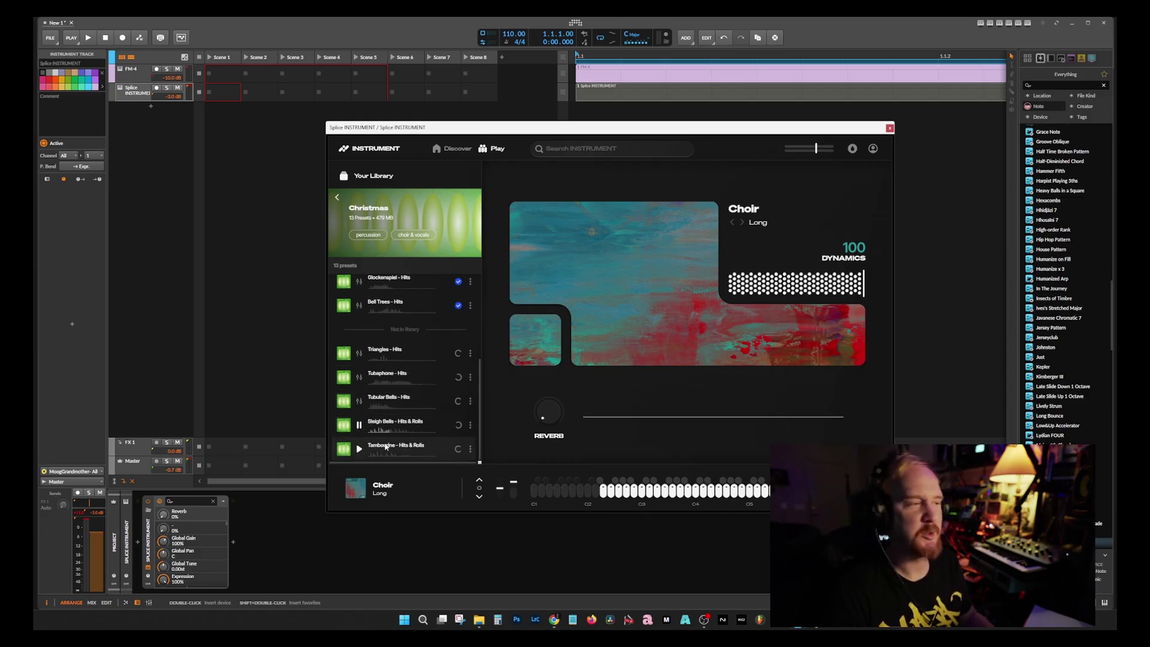
left_click(339, 198)
- Preview and load the Classic Synths pack's I See Chrome preset, then play a note
scroll(458, 413, "down", 2)
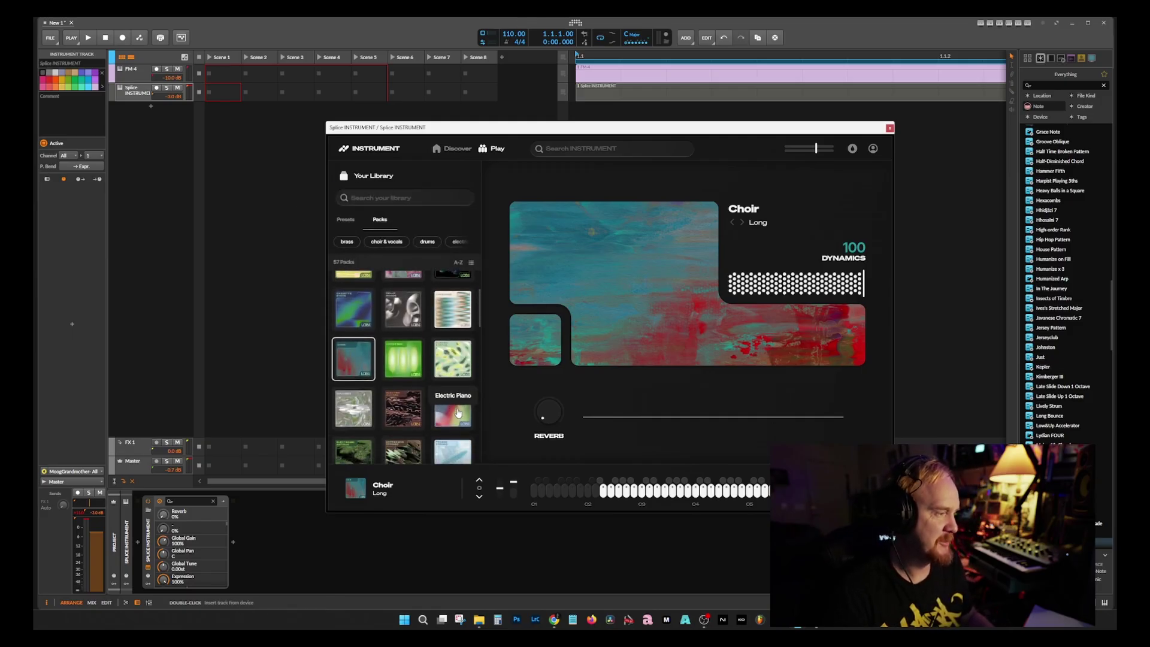
scroll(458, 414, "down", 2)
left_click(453, 327)
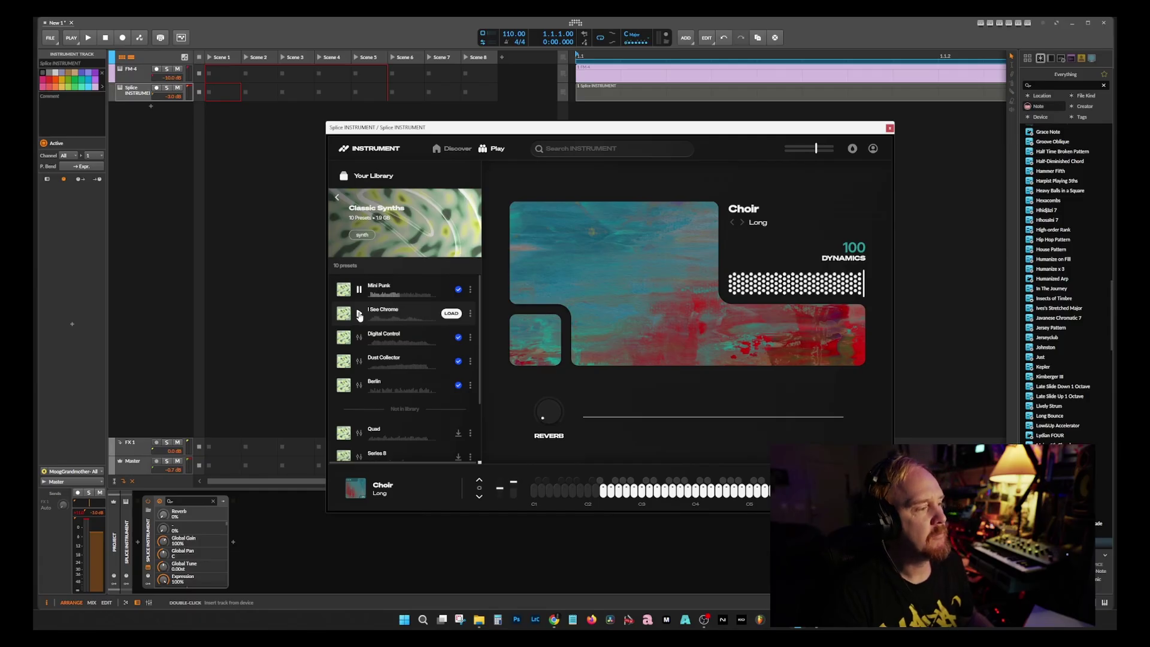
left_click(359, 315)
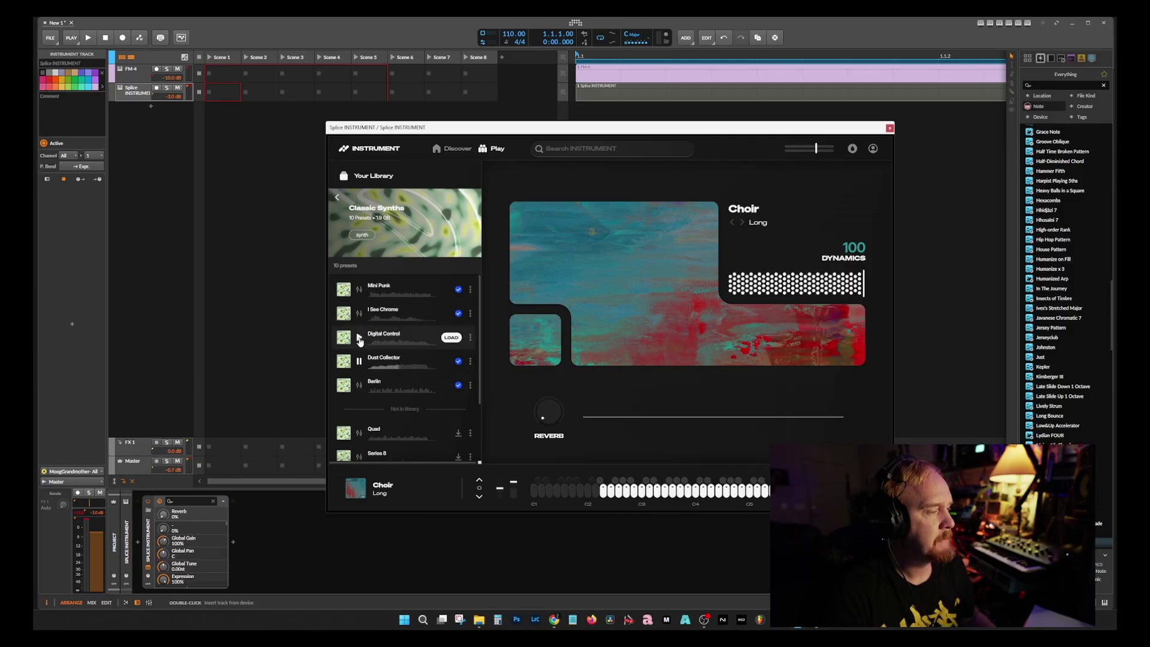
left_click(413, 313)
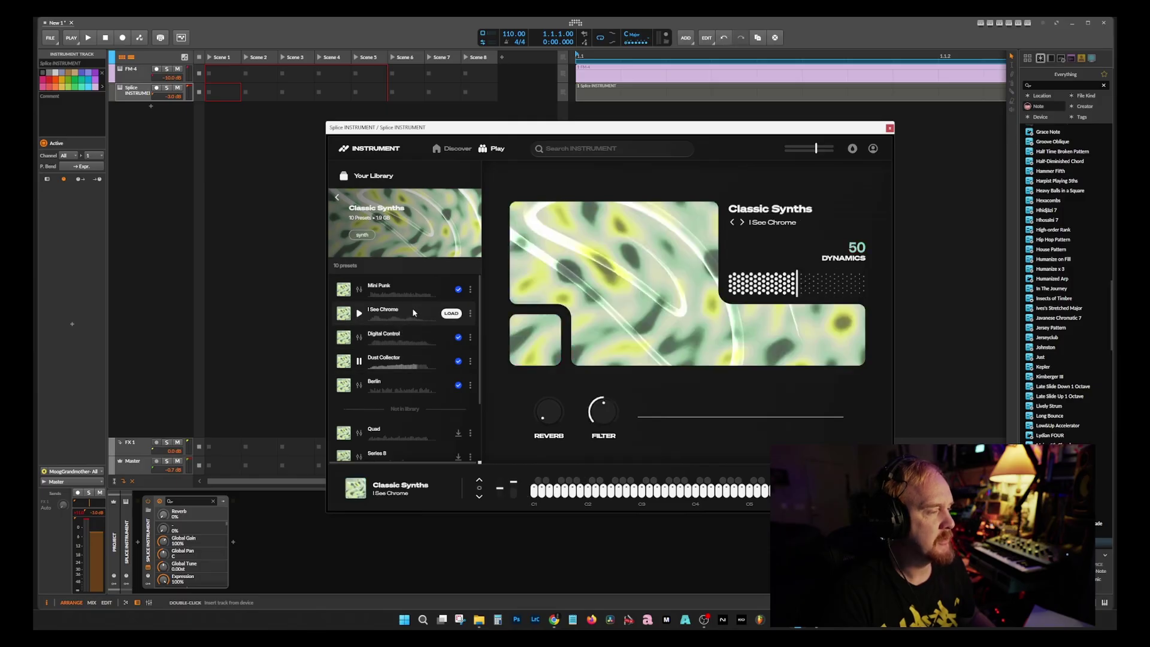
left_click(359, 314)
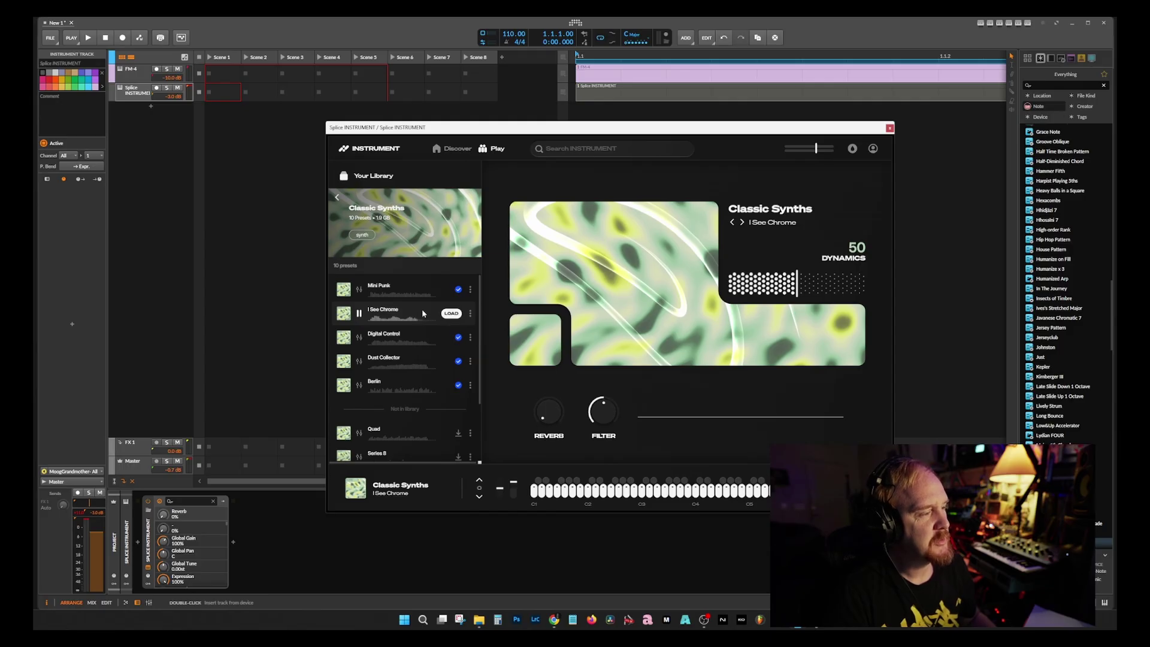
left_click(585, 491)
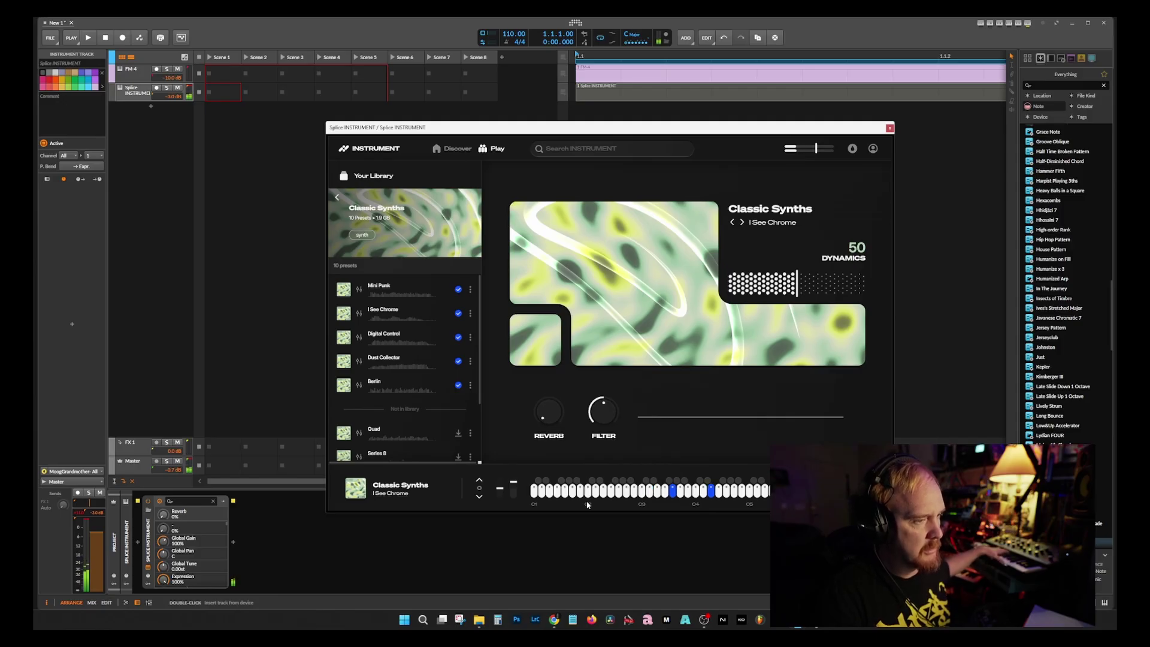
- Load Electronic Antique's Harmonic Woods preset and raise its vibrato to 68%
left_click(337, 196)
scroll(446, 384, "down", 5)
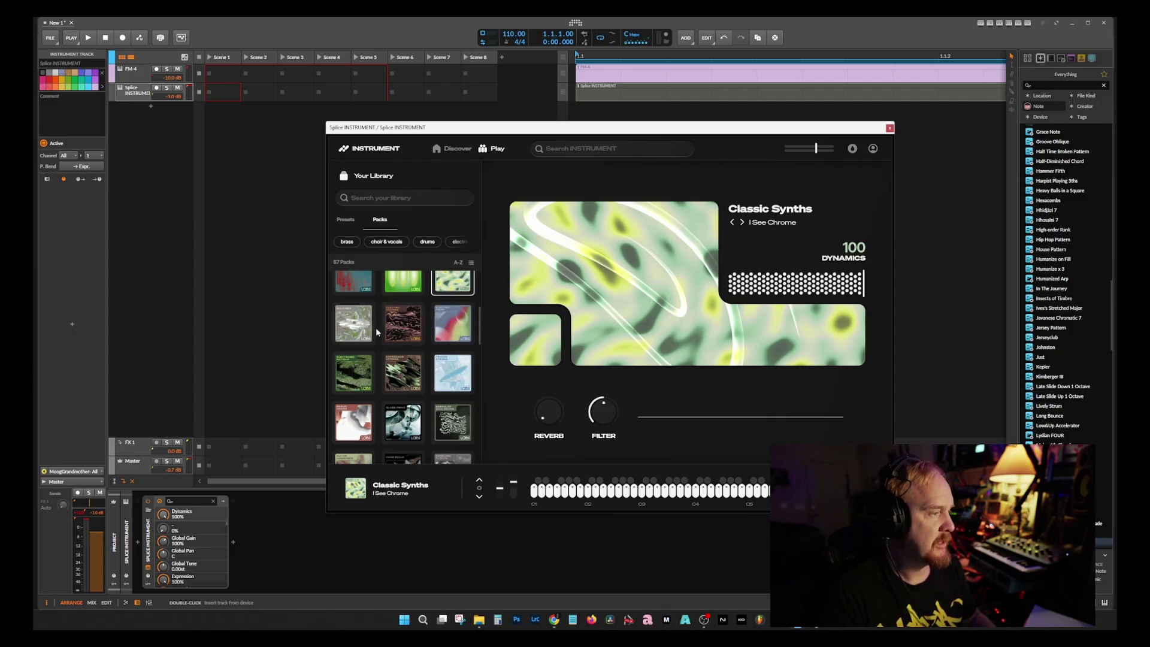
scroll(353, 333, "down", 1)
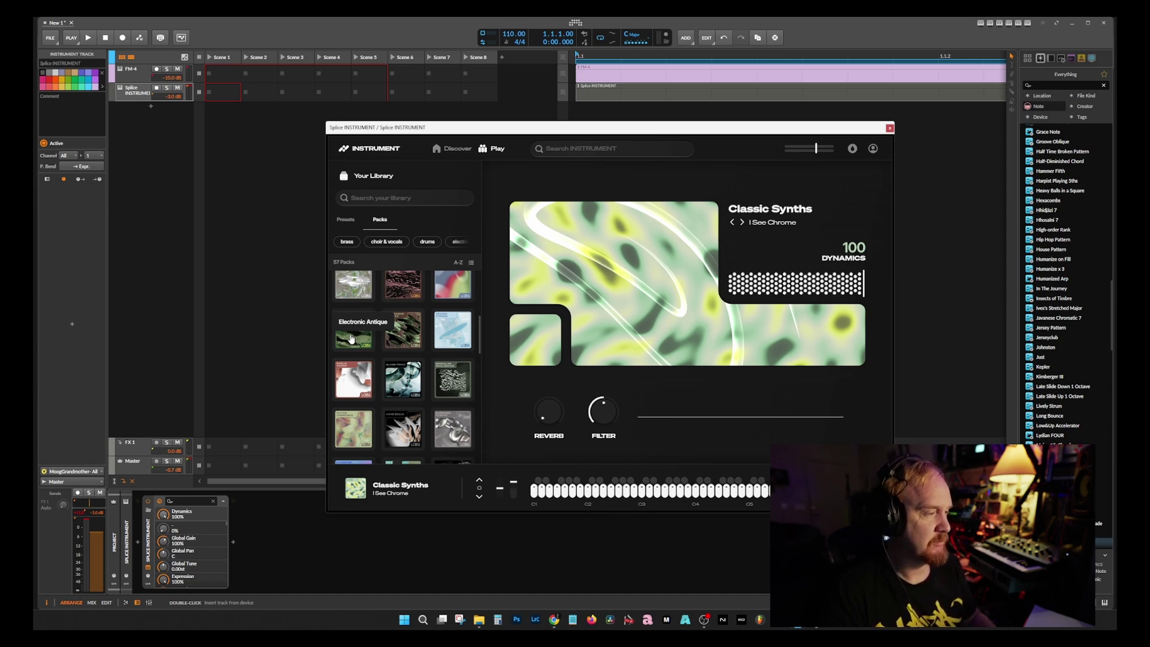
left_click(352, 339)
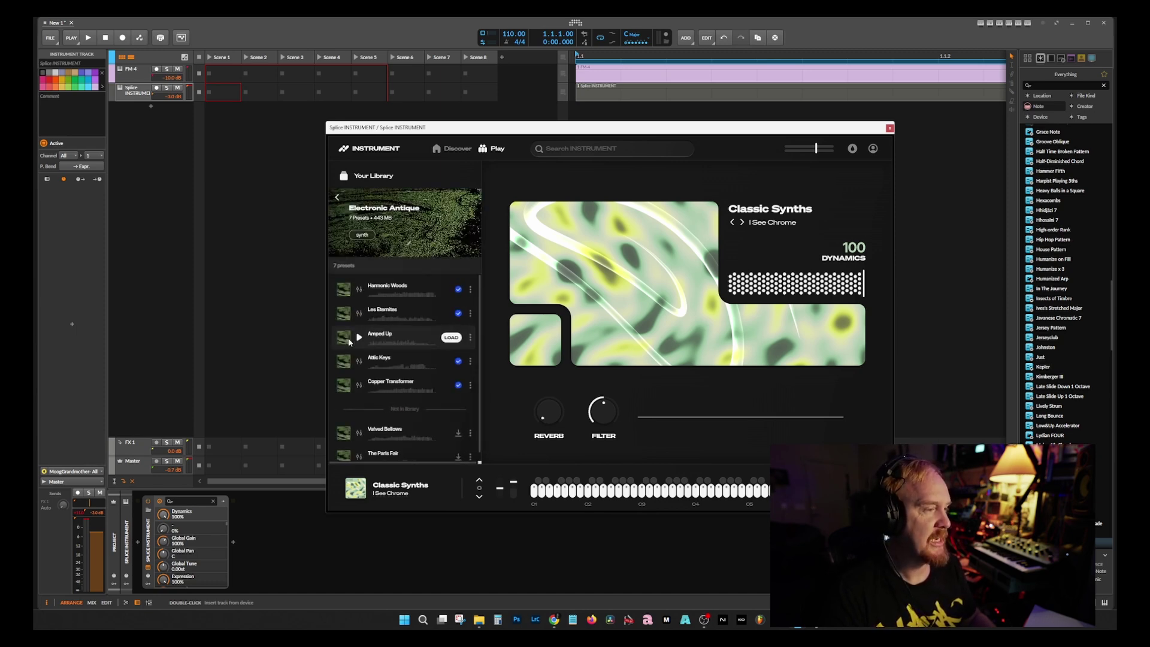
left_click(359, 292)
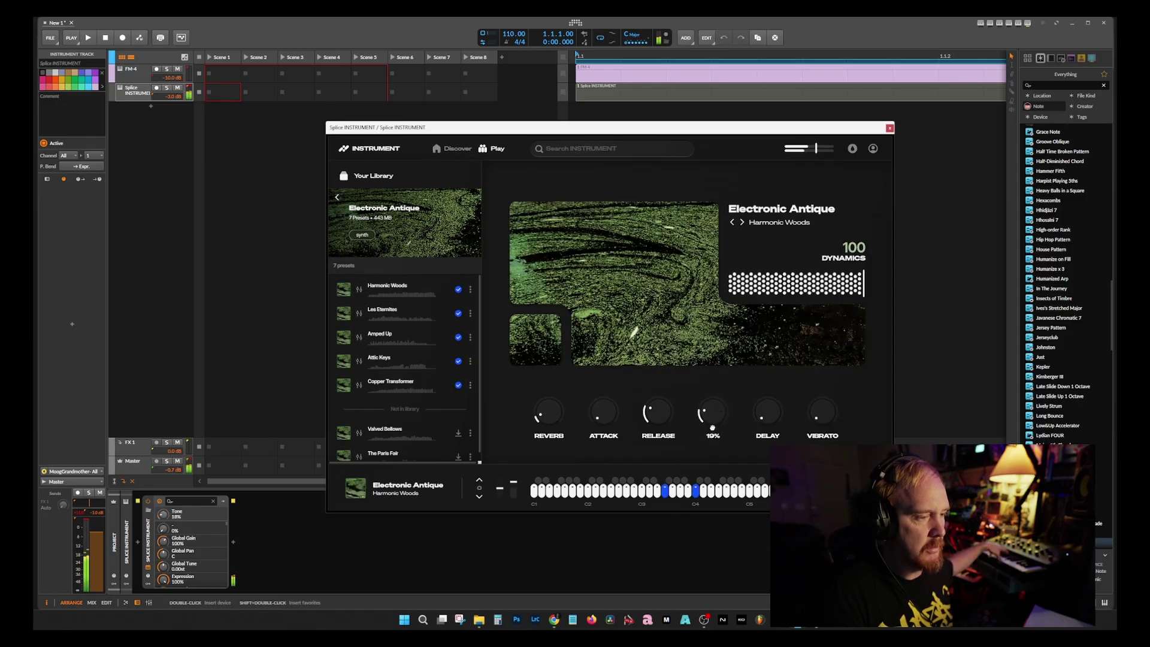
left_click_drag(822, 411, 781, 360)
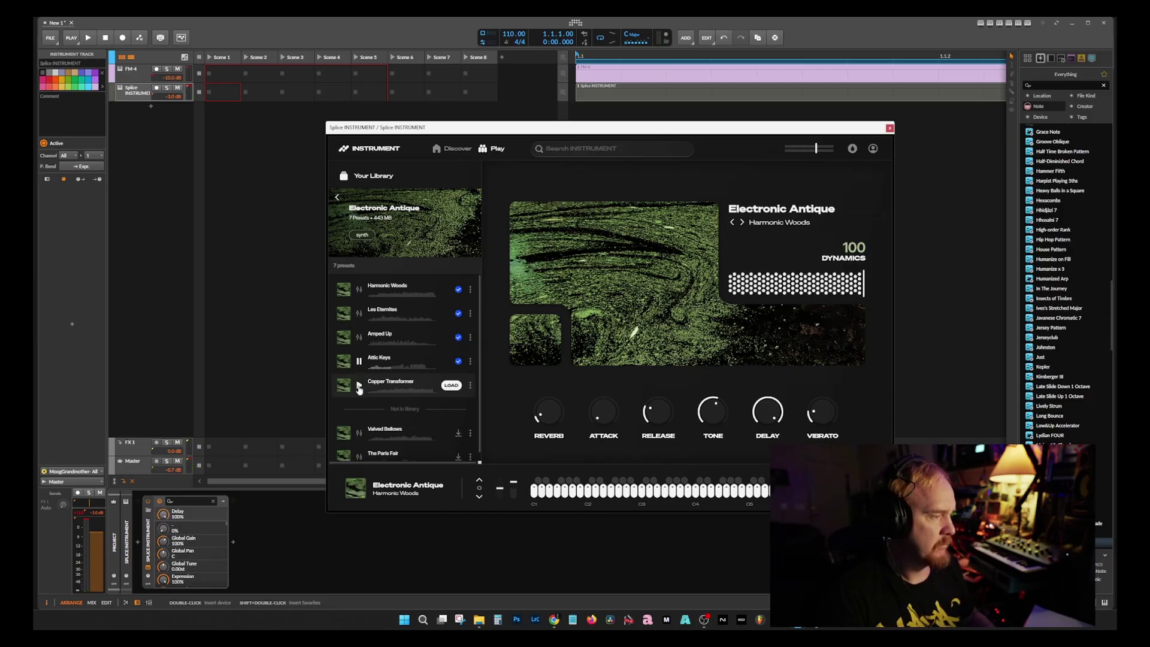
left_click(337, 197)
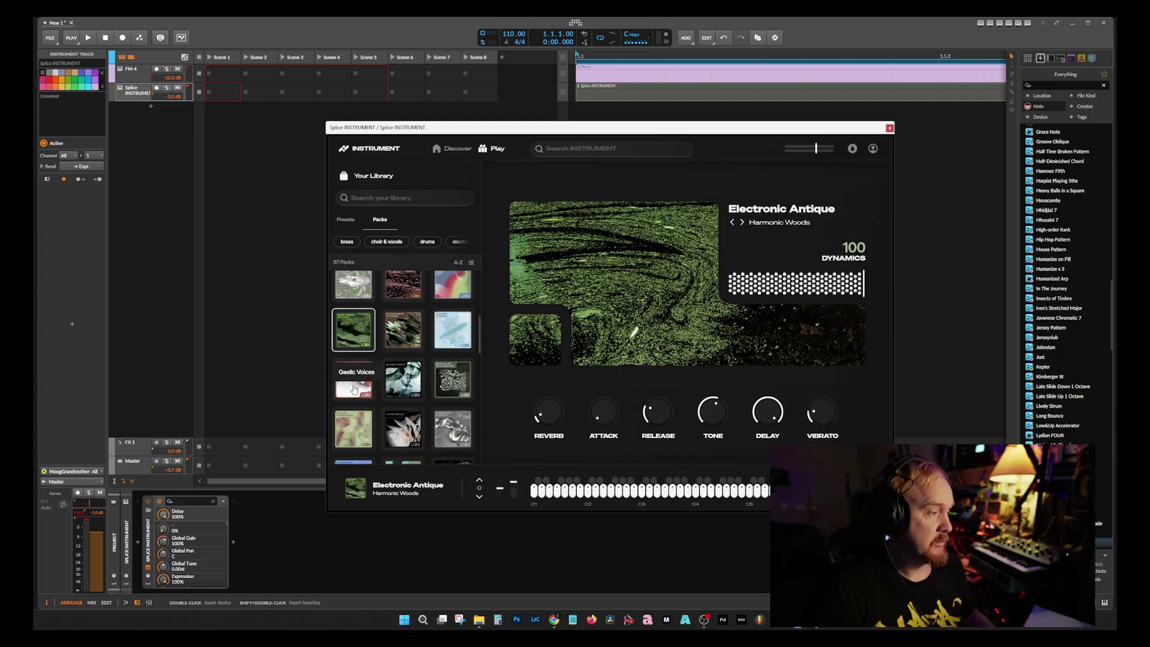
- Audition Gaelic Voices' Ee Riser and Fast Descent, load Fast Descent at half dynamics, preview Cellular
left_click(354, 390)
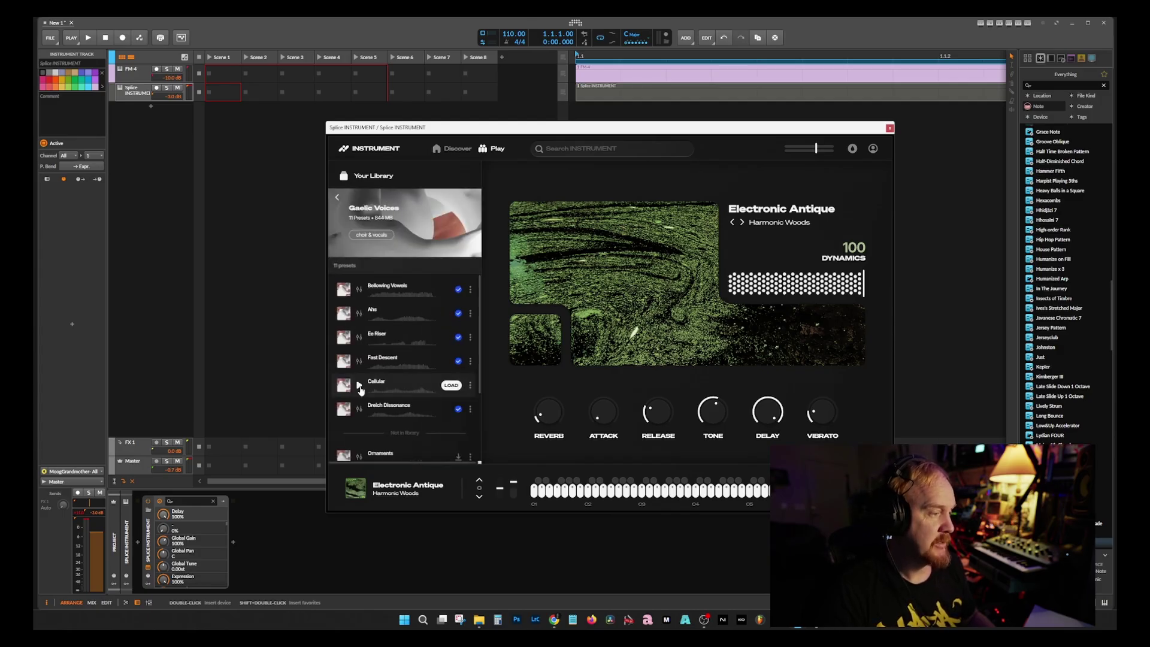
left_click(360, 340)
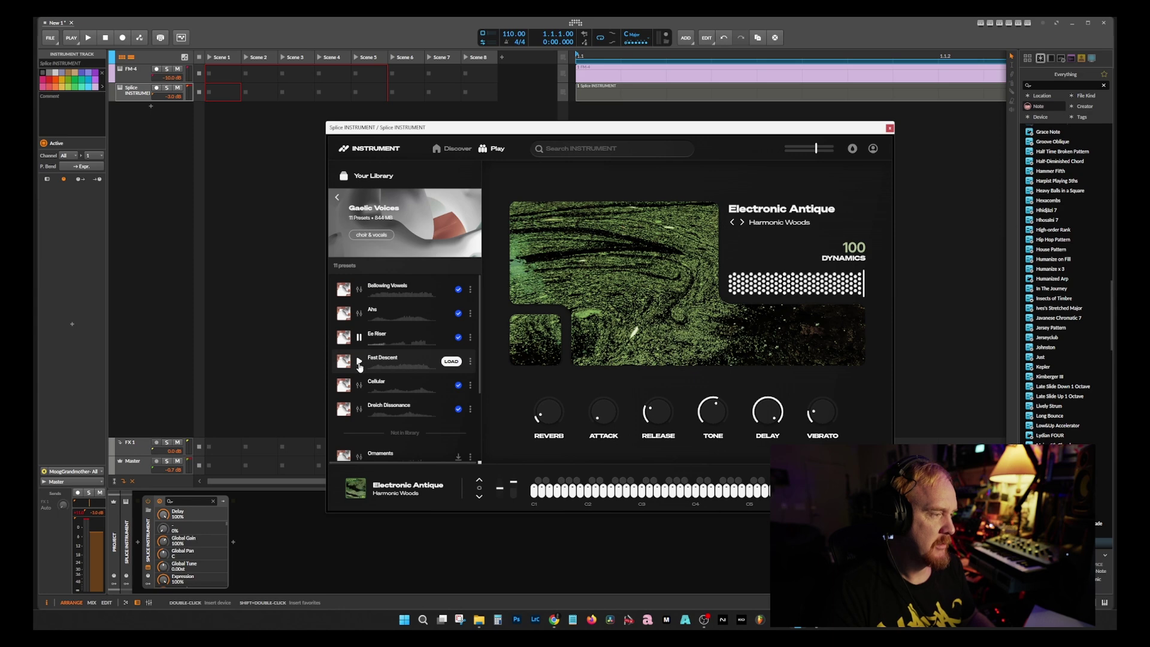
left_click(360, 362)
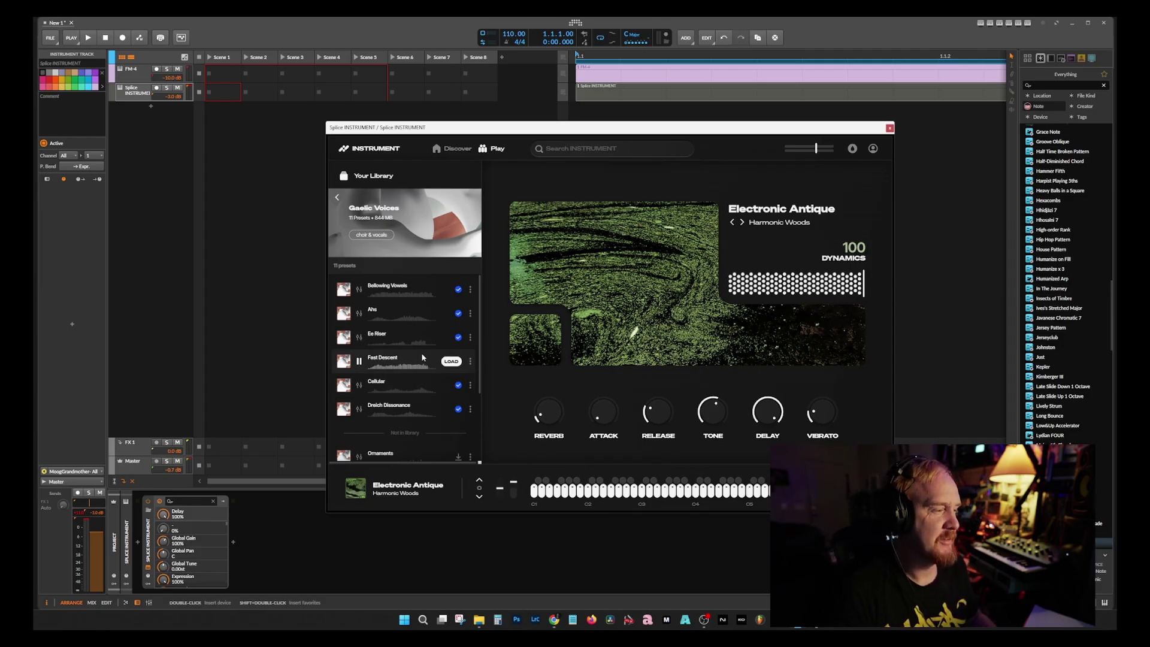
left_click(451, 361)
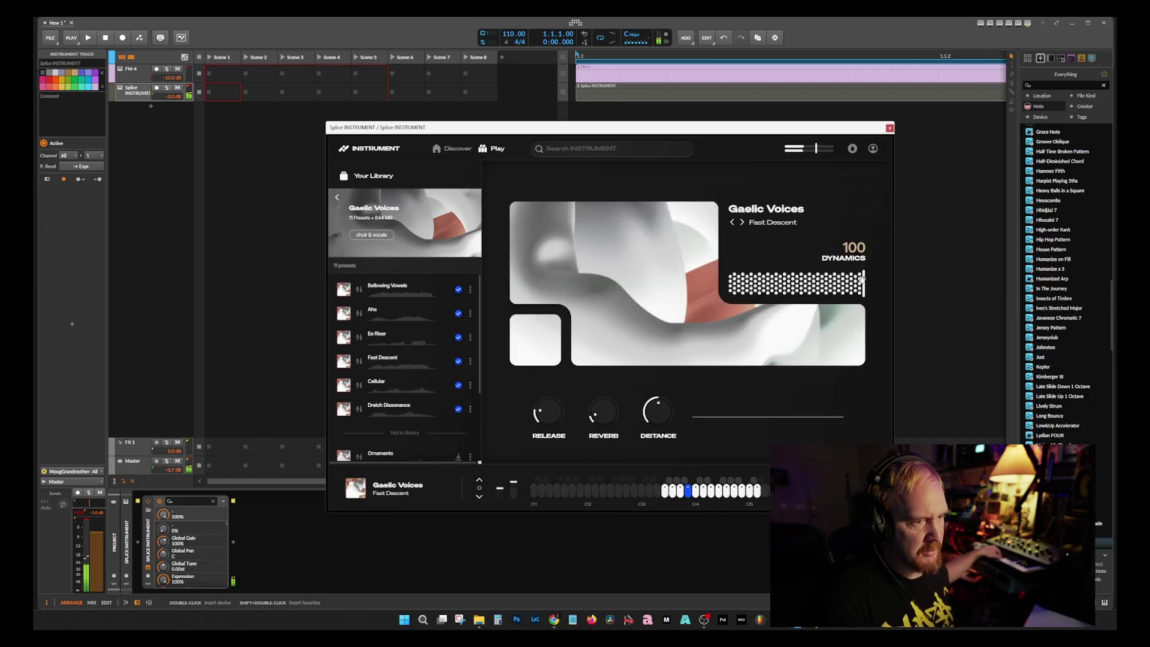
mouse_move(862, 279)
left_mouse_down()
mouse_move(742, 291)
mouse_move(869, 289)
left_mouse_up()
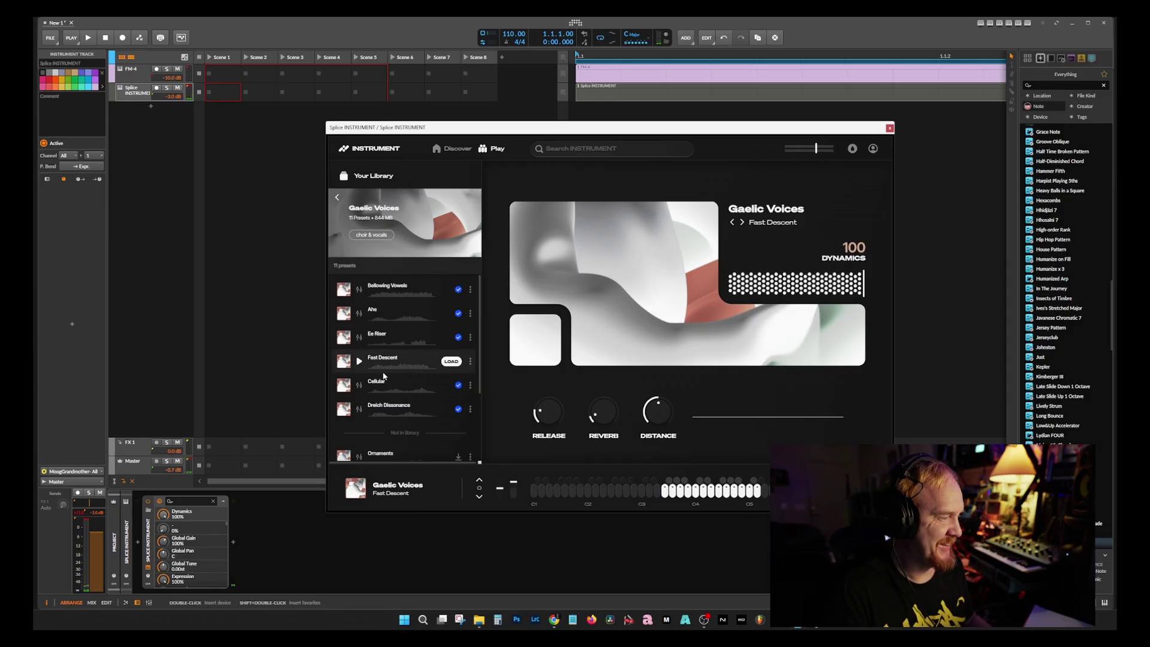
left_click(359, 384)
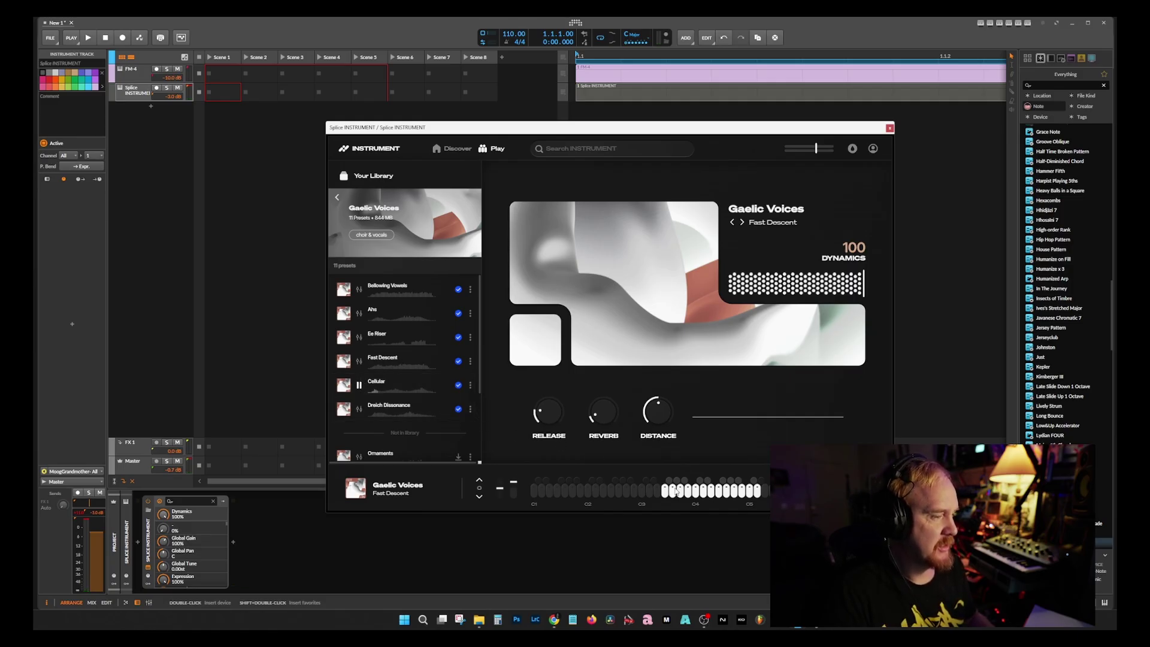
scroll(425, 377, "down", 3)
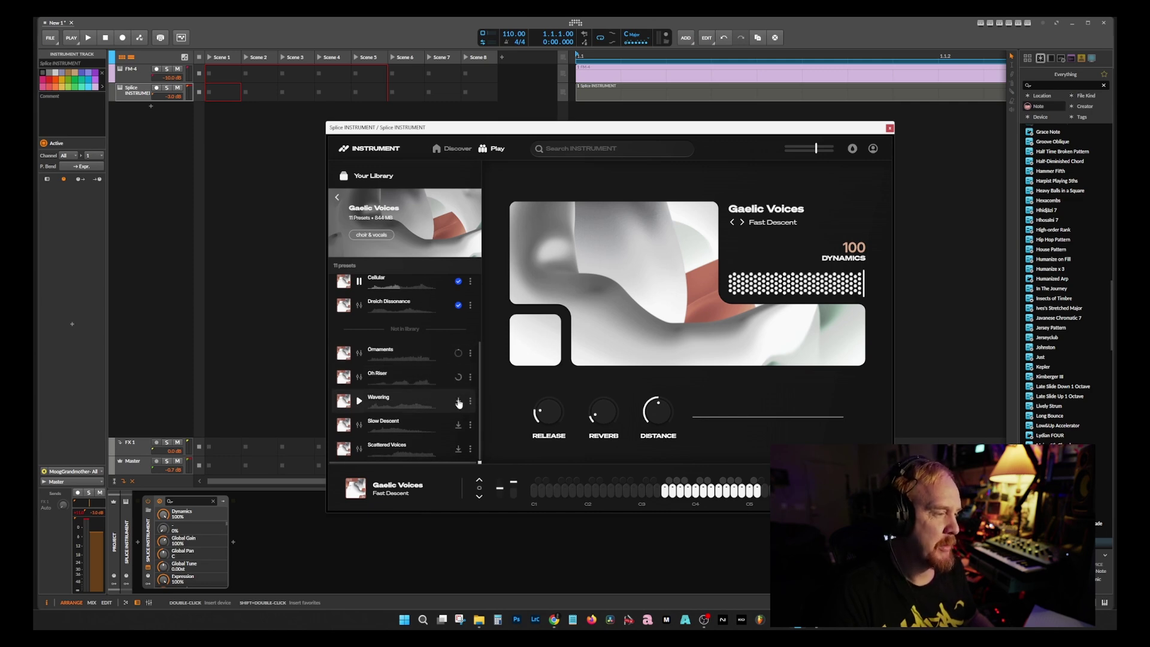
- Preview and load the Granular Whalesong pack's Dolphin Whistle preset
key("alt+Left")
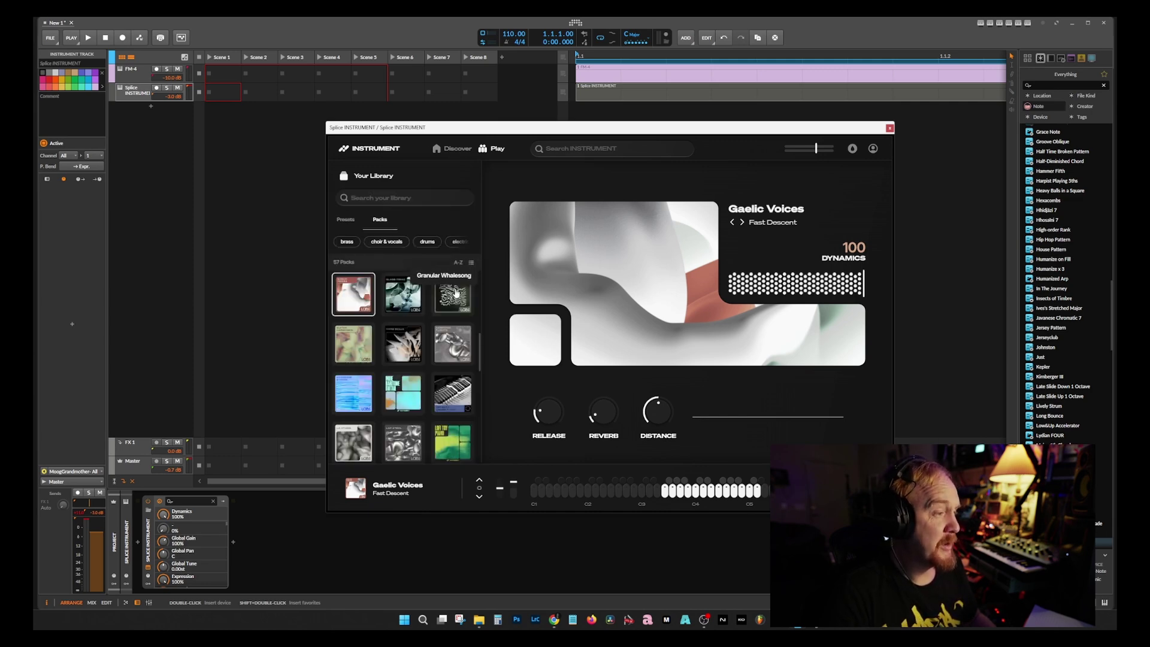
left_click(456, 292)
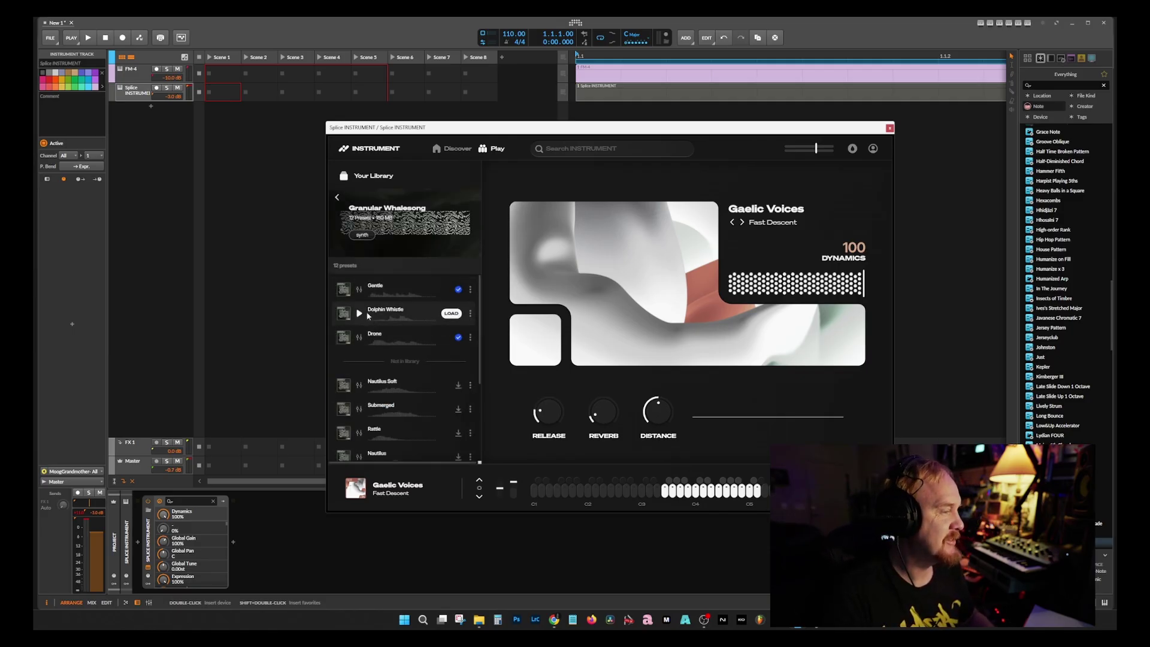
left_click(359, 313)
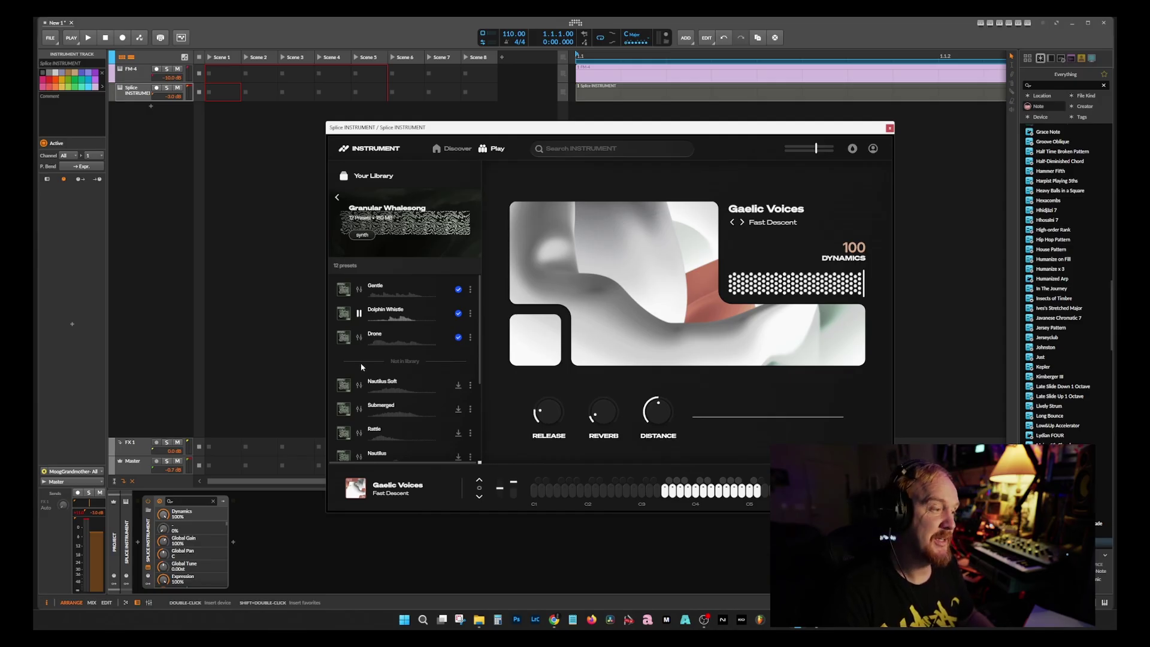
left_click(448, 314)
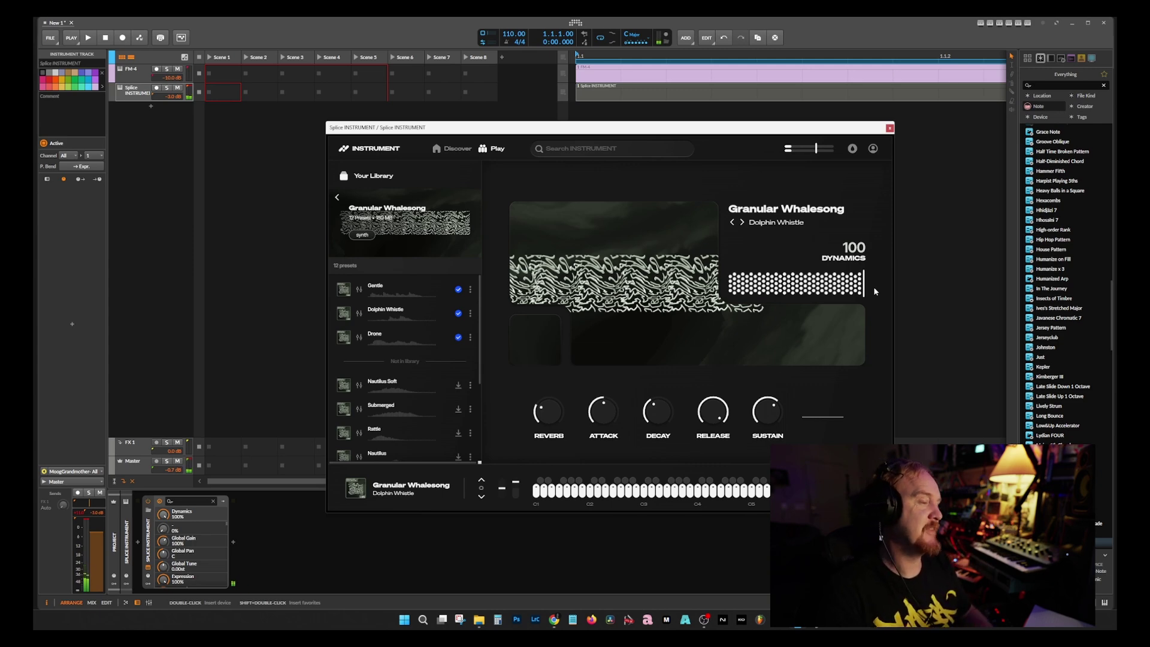
- Download Nautilus Soft, Submerged, Rattle, Talking Whales and The Depths, then return to the packs overview
scroll(431, 395, "down", 3)
left_click(459, 299)
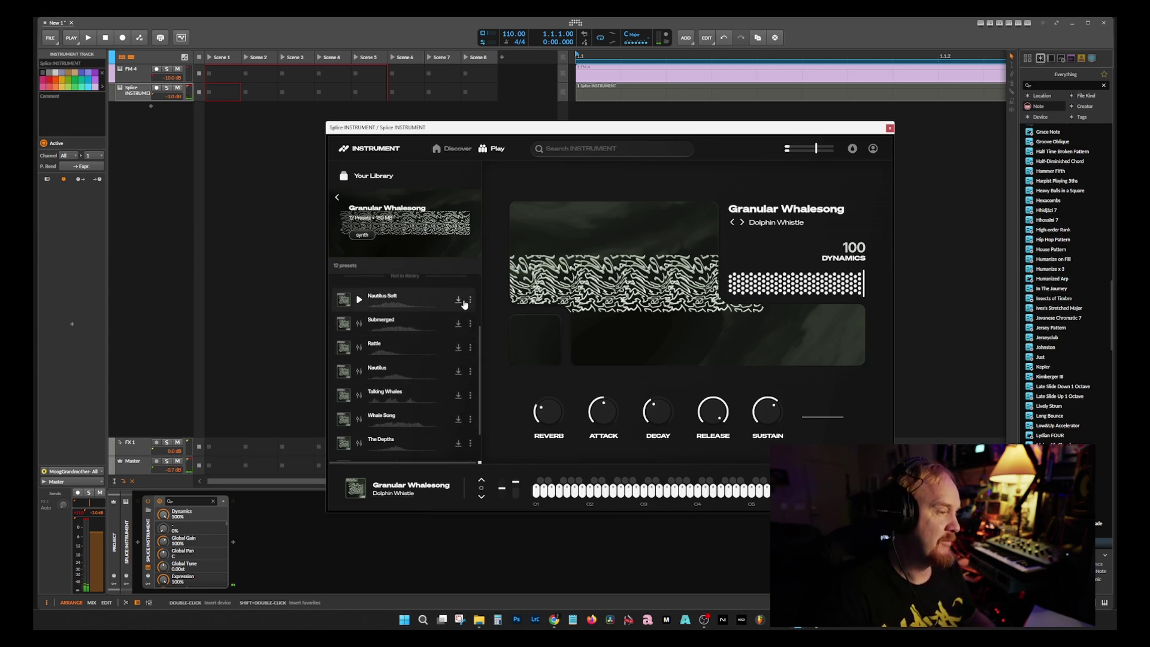
left_click(458, 324)
left_click(459, 348)
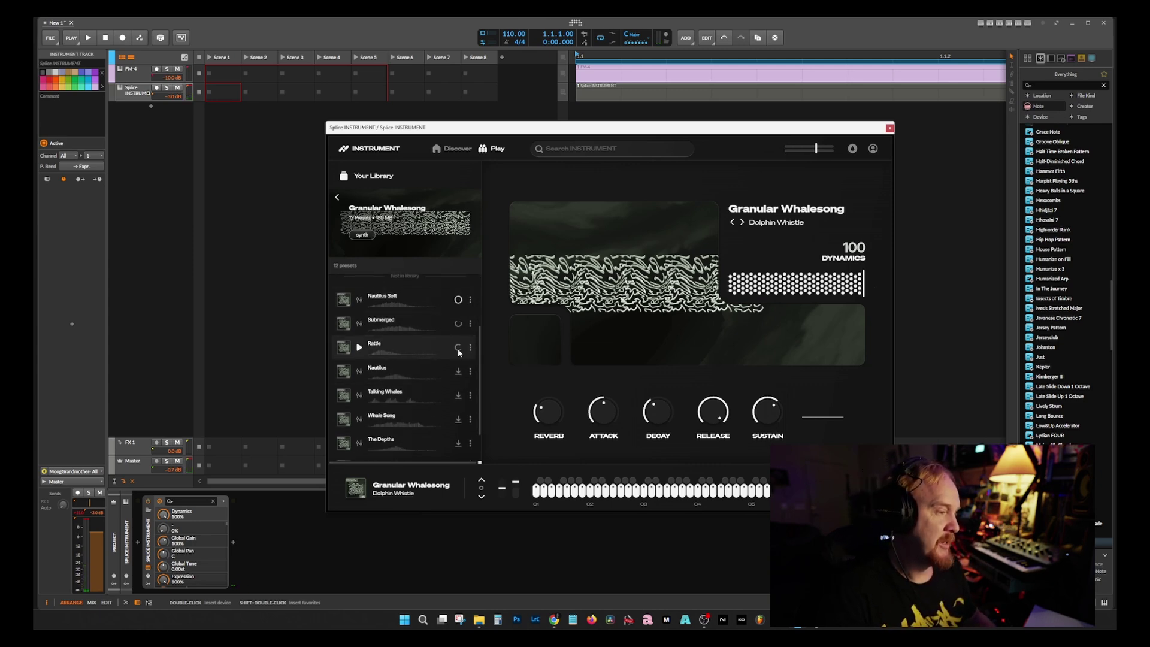
left_click(459, 396)
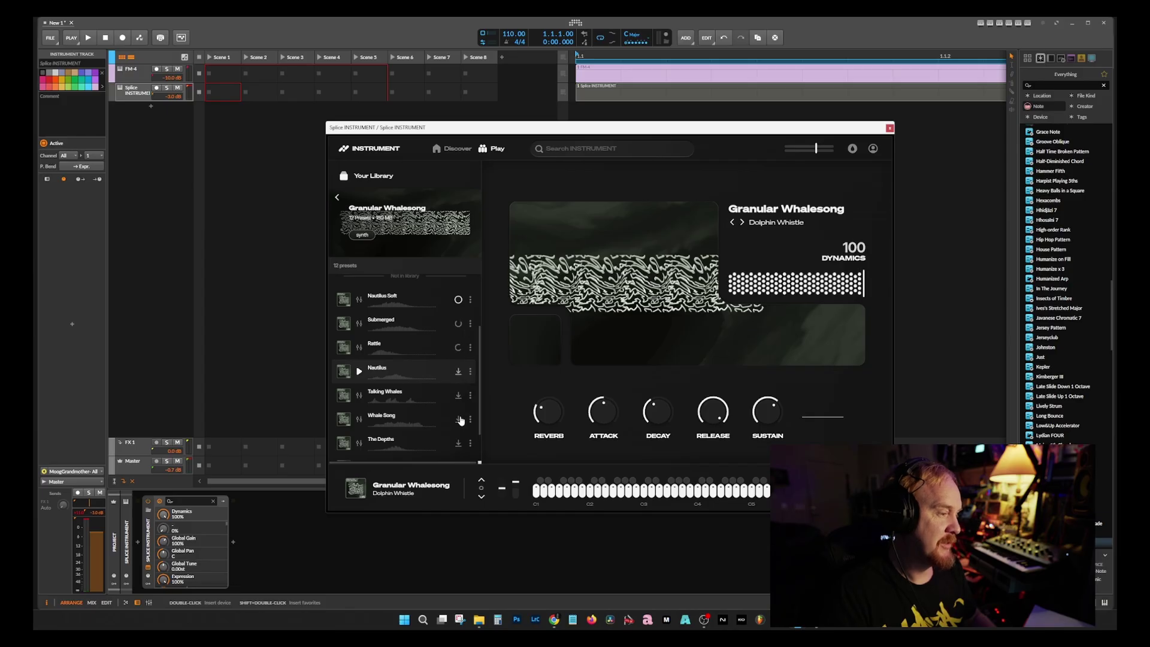
scroll(461, 419, "down", 1)
left_click(459, 401)
left_click(338, 197)
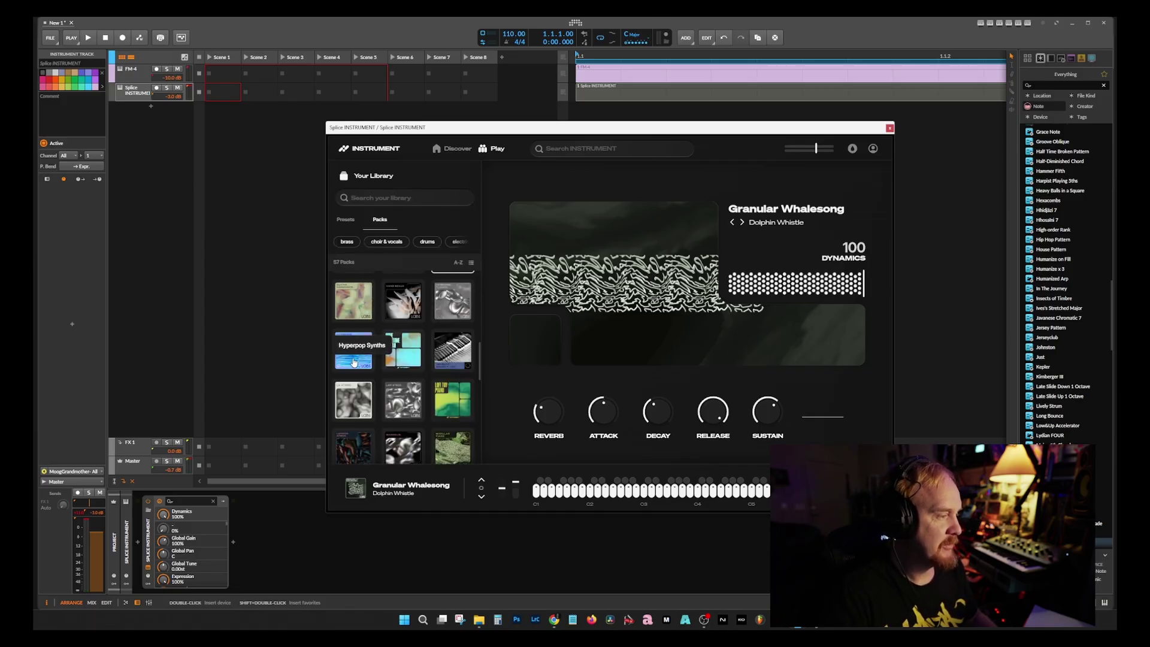
- Preview the LA Atmos pack's Helicopter and Horn presets and download Siren
scroll(395, 359, "down", 1)
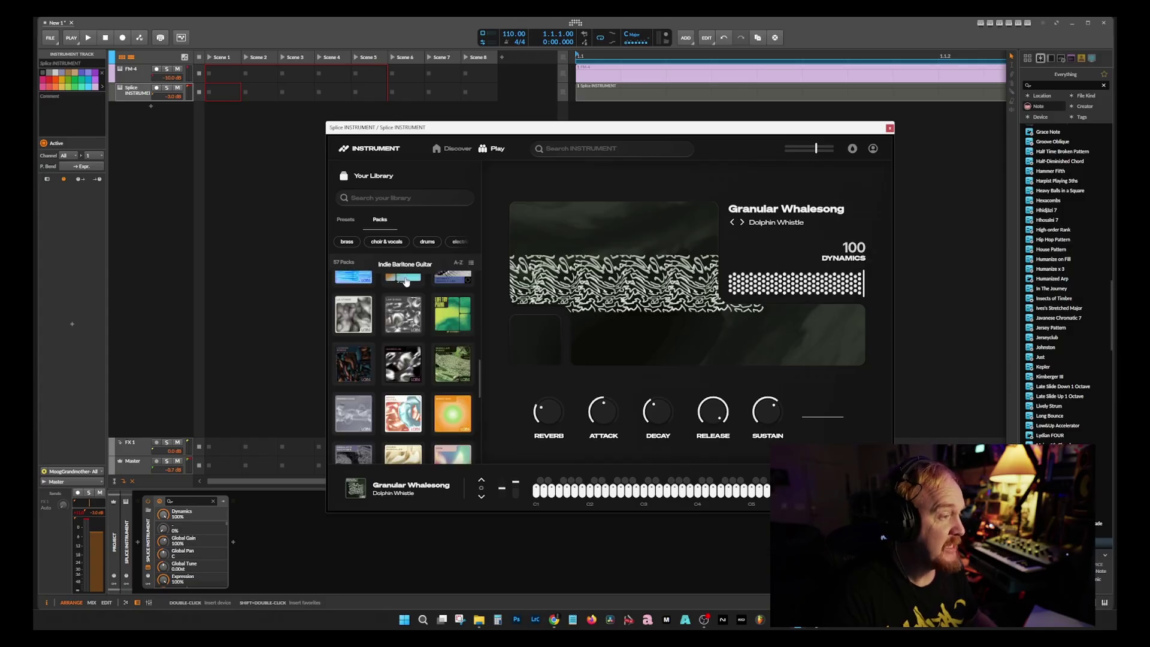
left_click(353, 323)
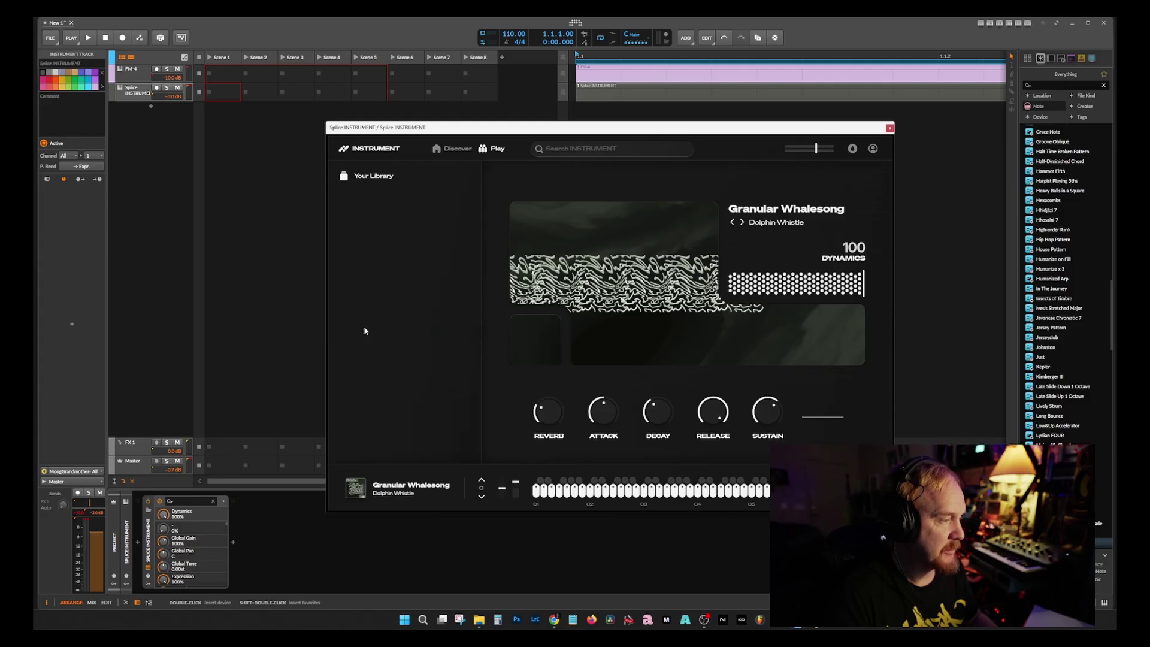
left_click(358, 314)
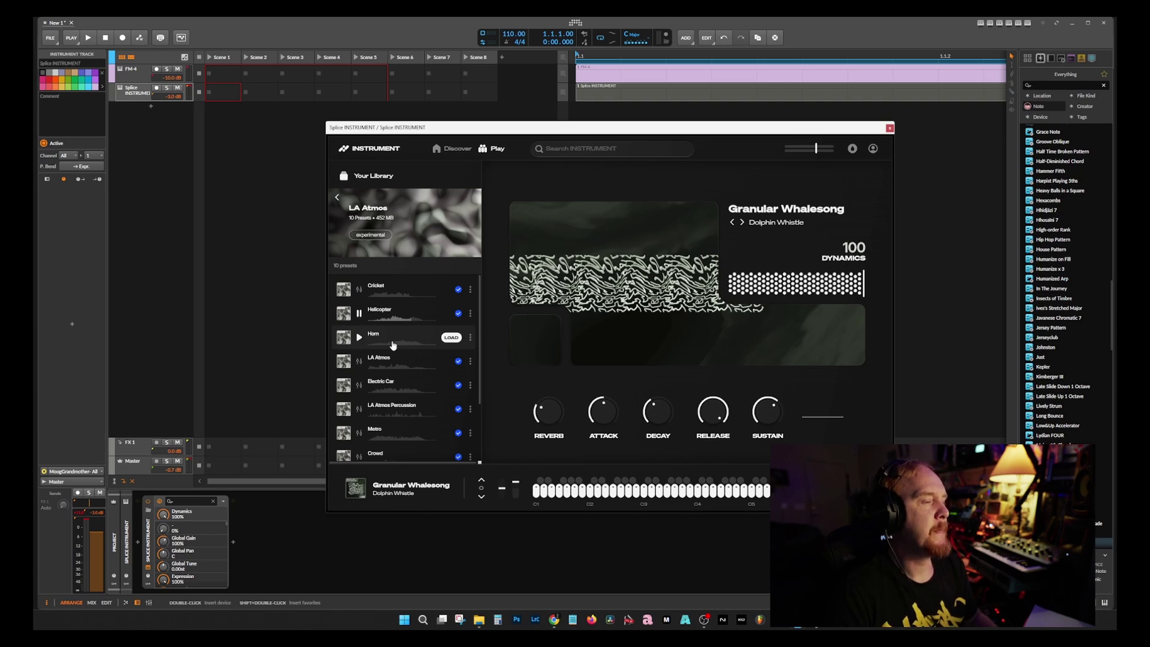
left_click(359, 339)
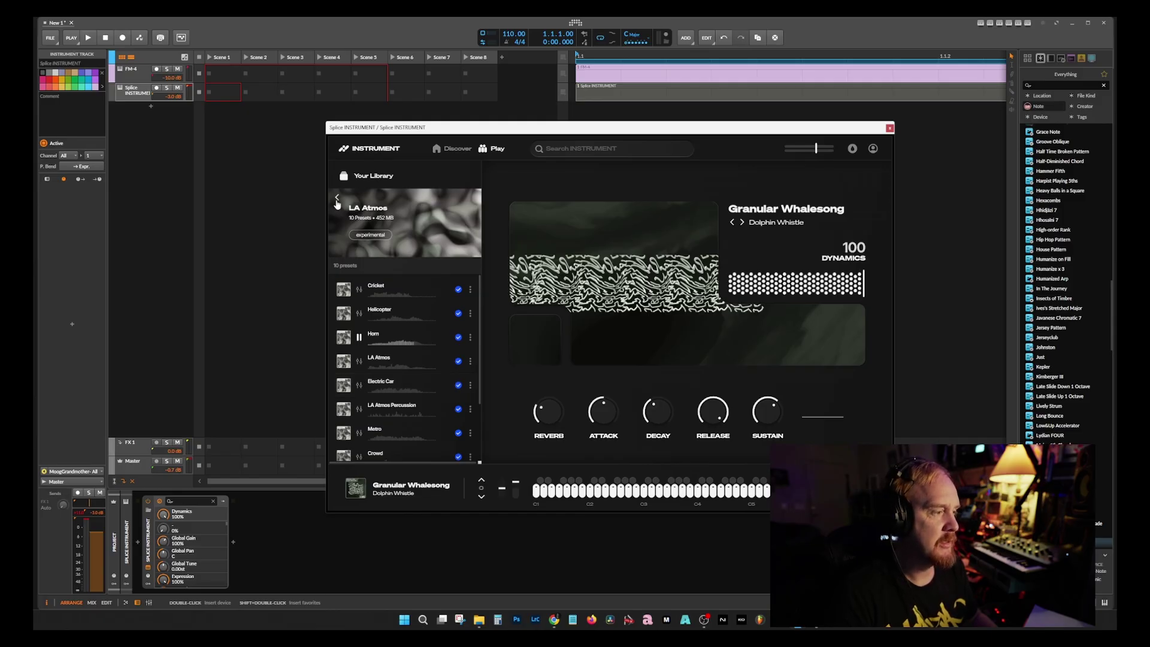
scroll(383, 323, "down", 3)
left_click(459, 425)
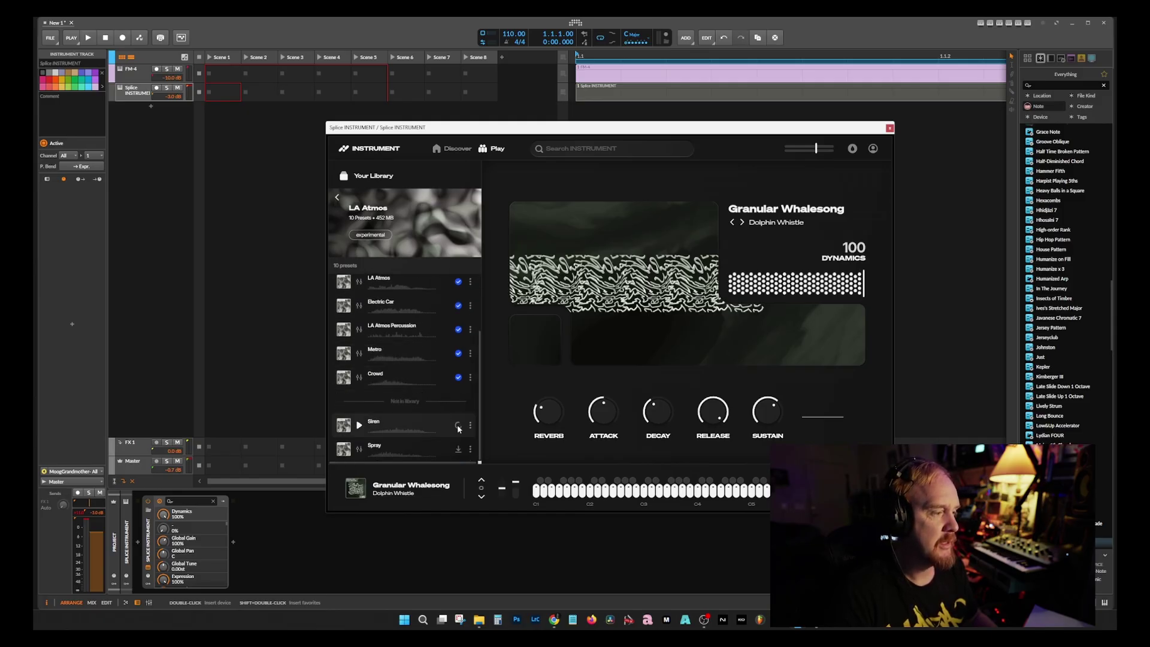
- Audition the Moon Guitar pack from the Packs grid, then return to the pack overview
left_click(338, 197)
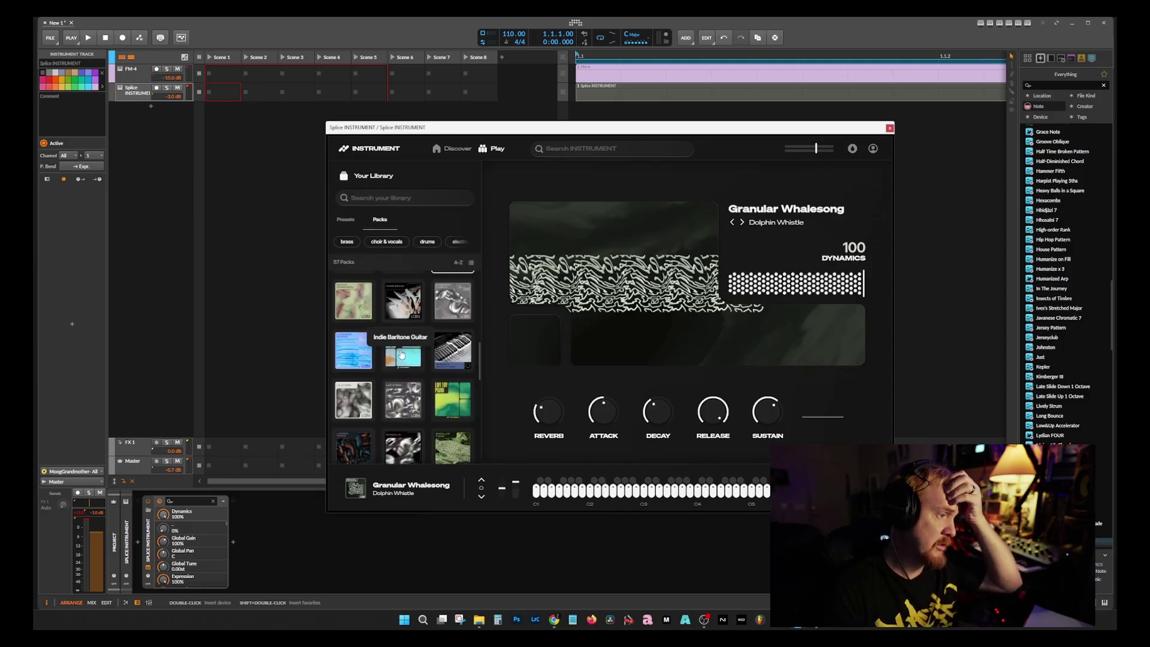
scroll(414, 365, "down", 1)
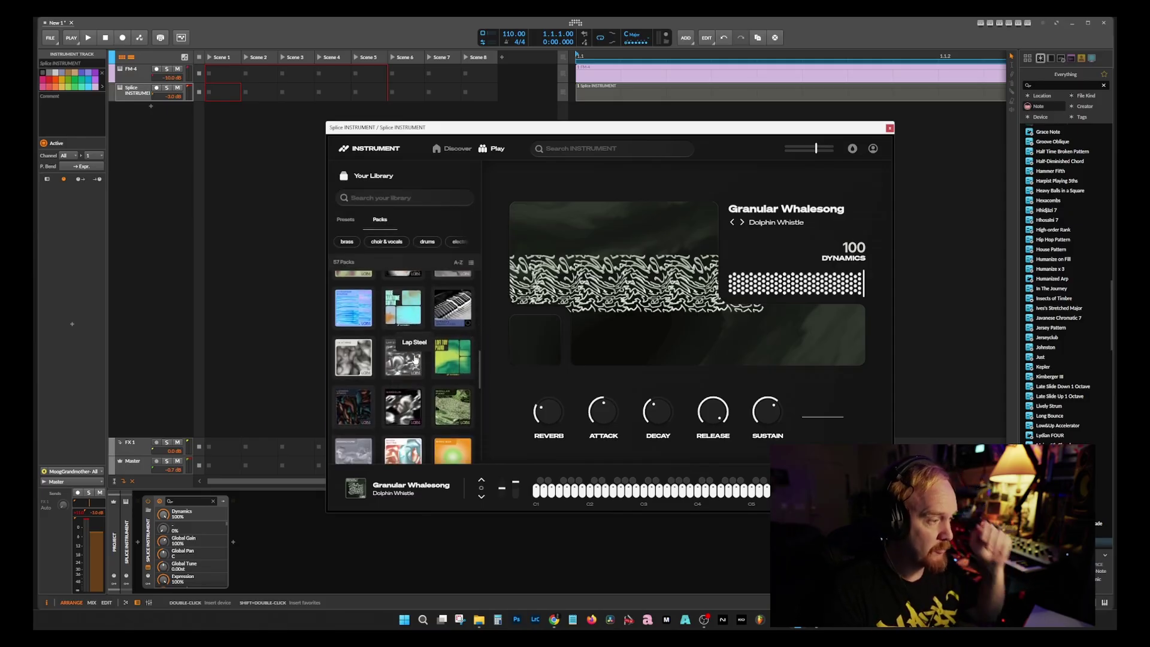
scroll(389, 354, "down", 1)
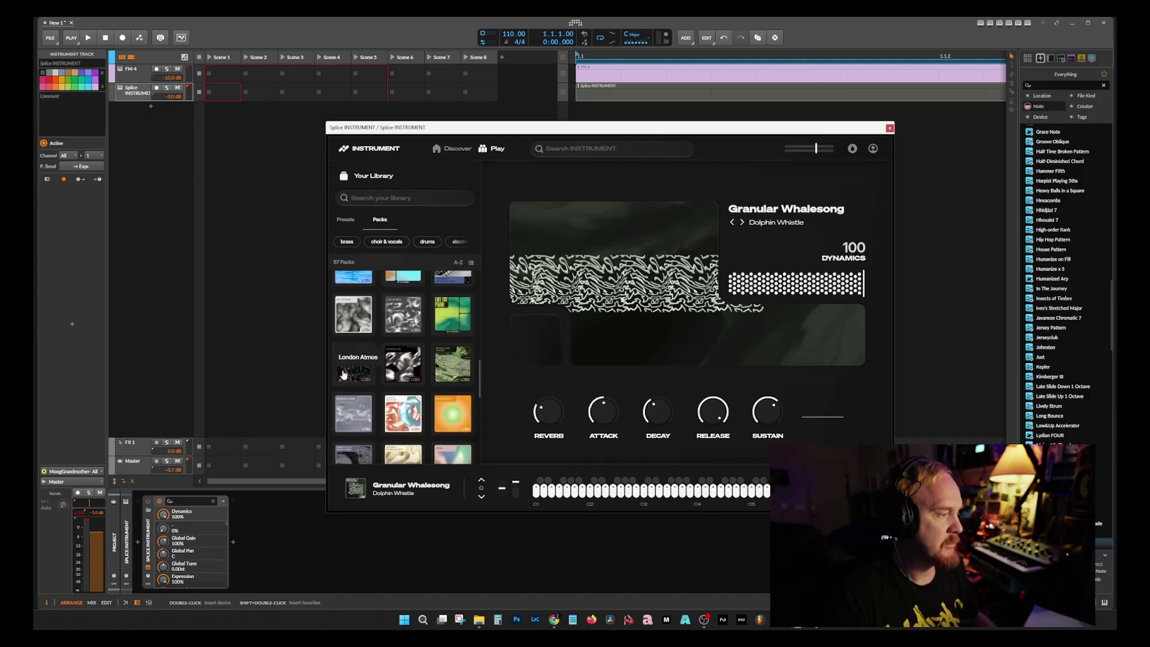
scroll(360, 359, "down", 1)
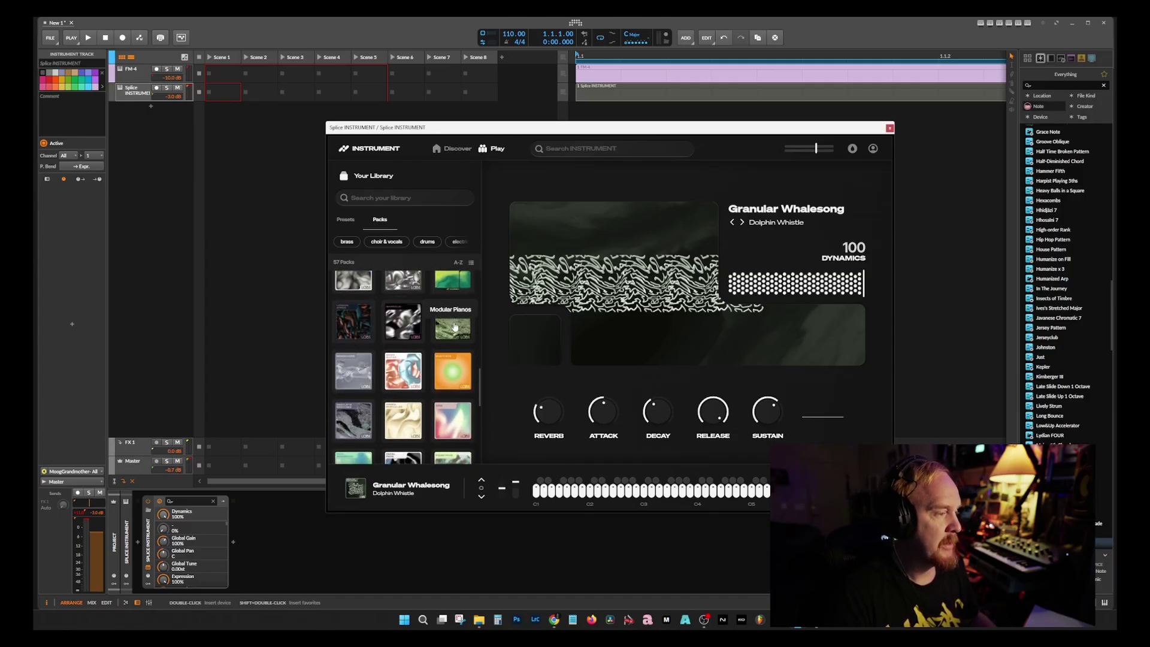
scroll(378, 353, "down", 1)
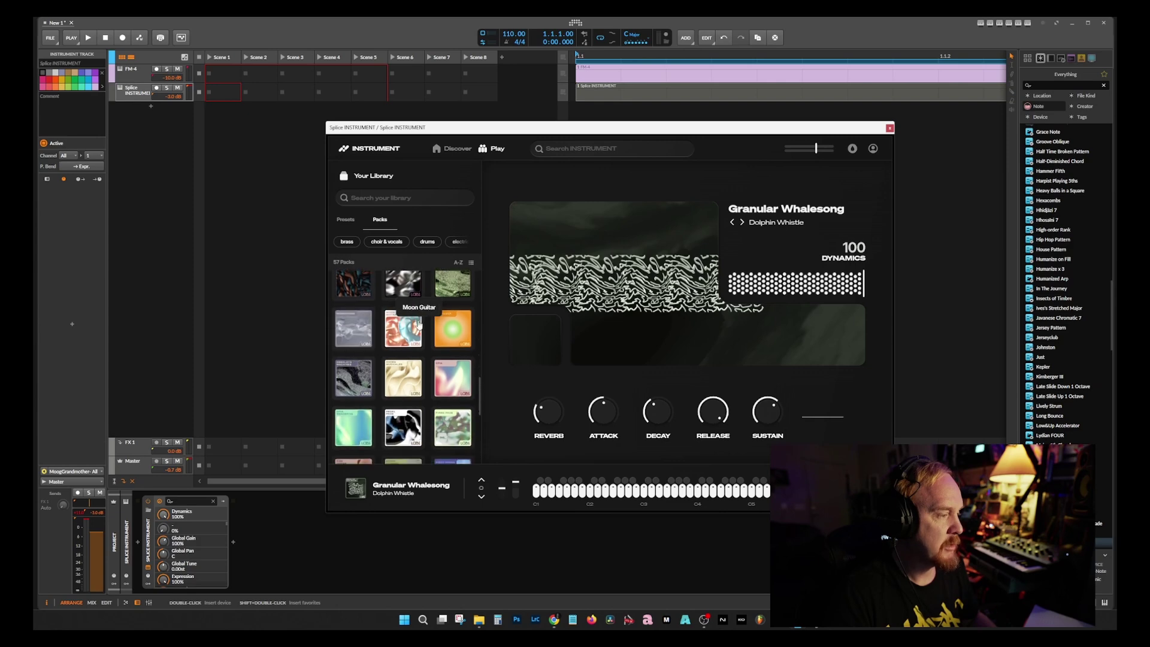
scroll(406, 337, "down", 1)
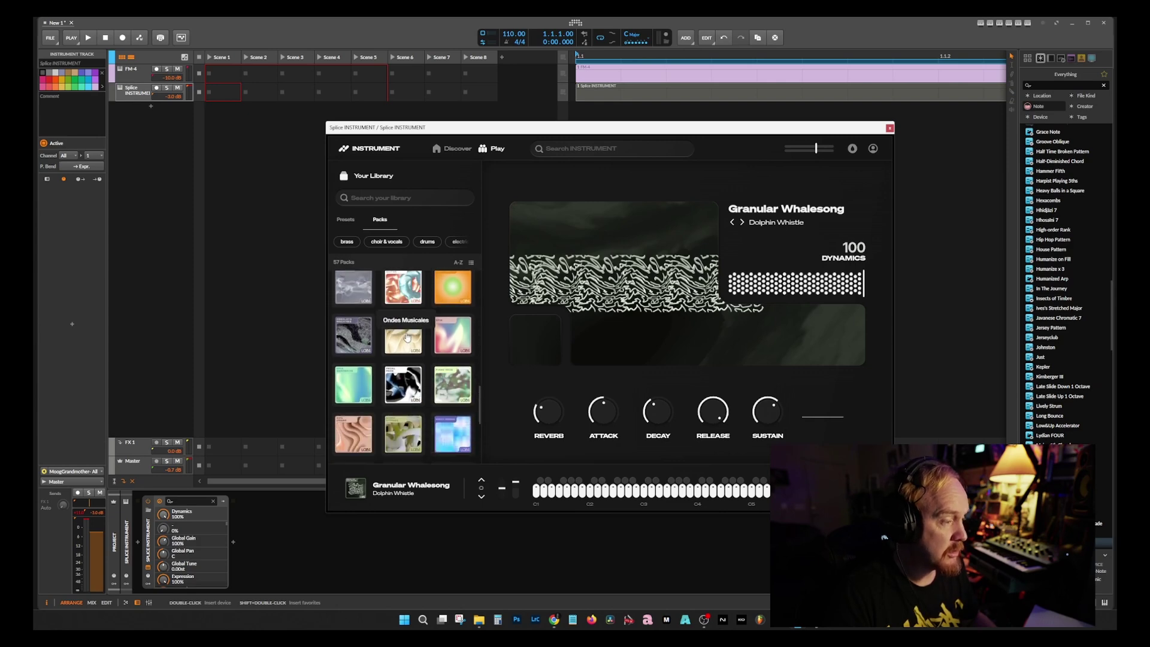
left_click(405, 286)
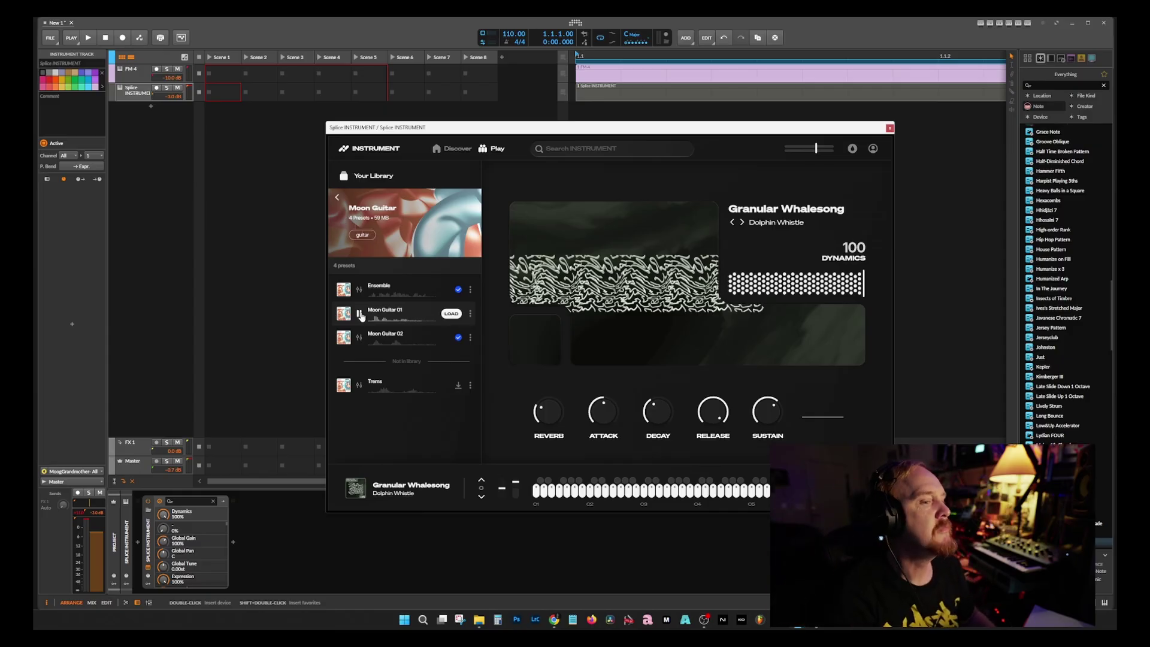
left_click(338, 197)
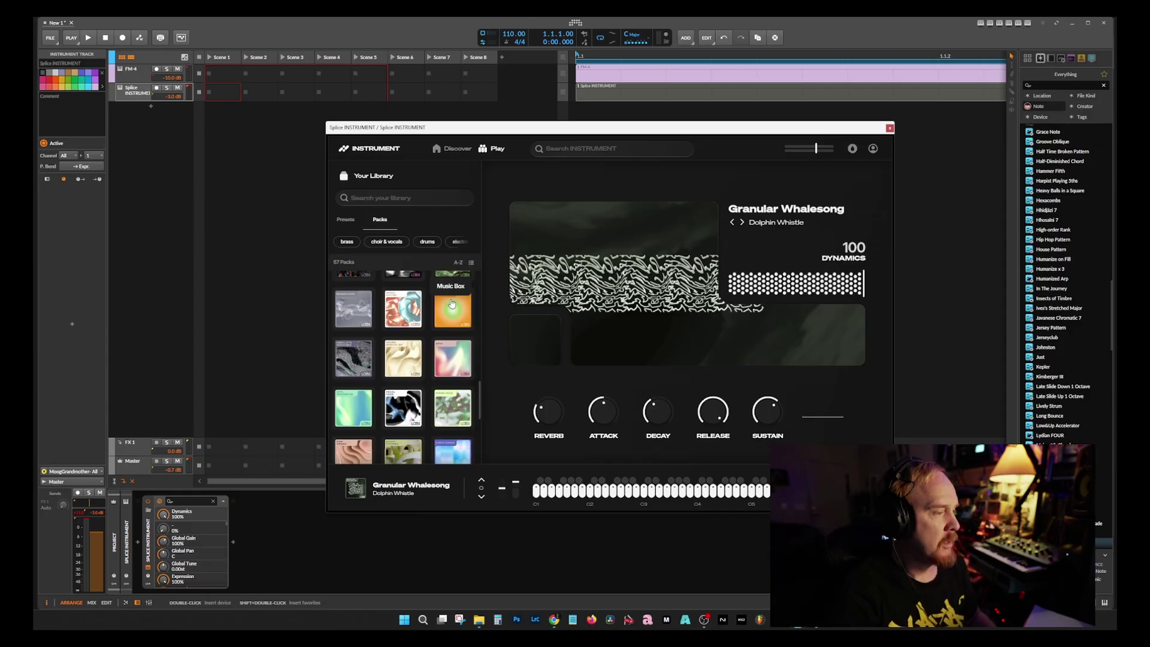
- Enter the Obsolete Machines pack and preview its Formant Bass preset
left_click(357, 367)
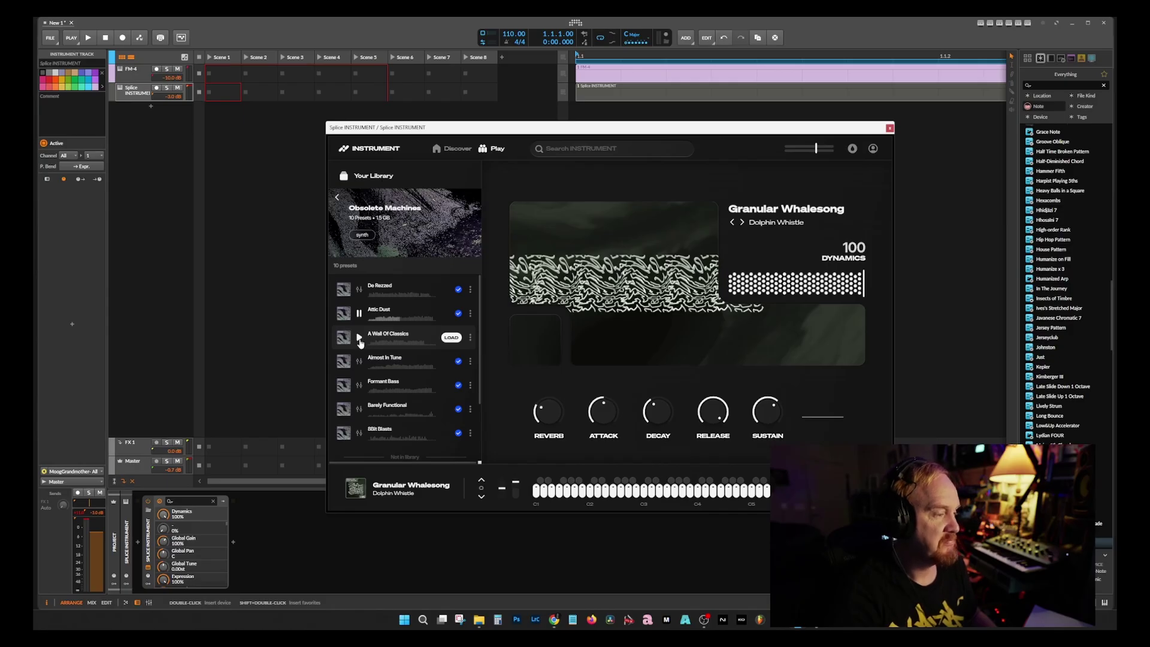
scroll(359, 340, "down", 1)
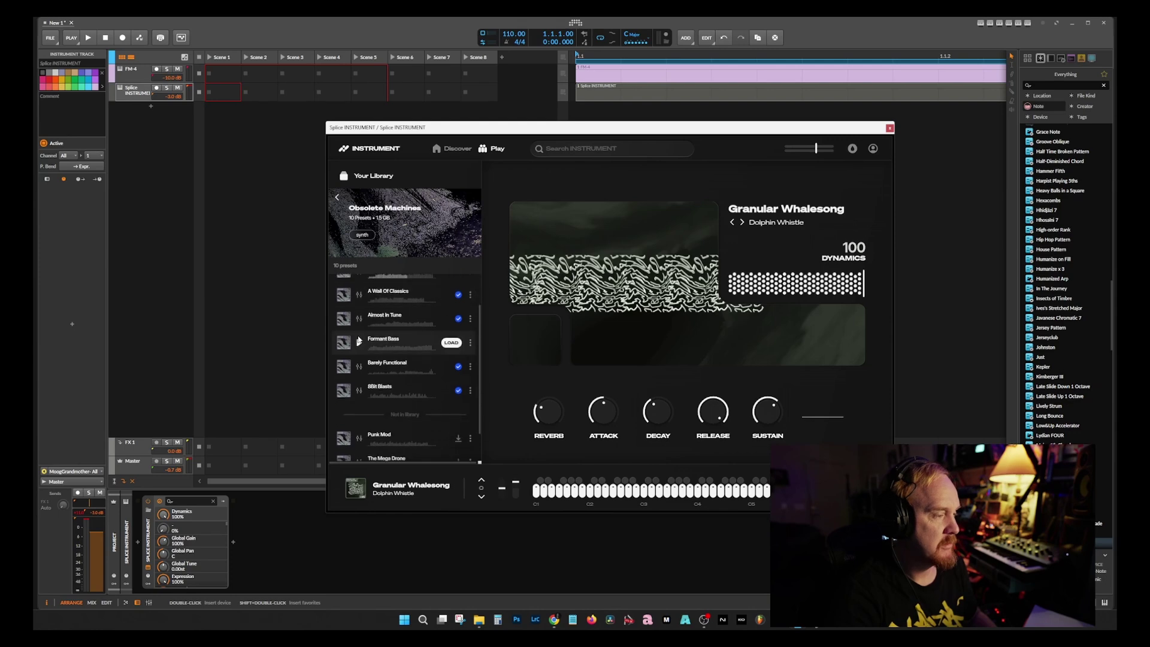
left_click(362, 343)
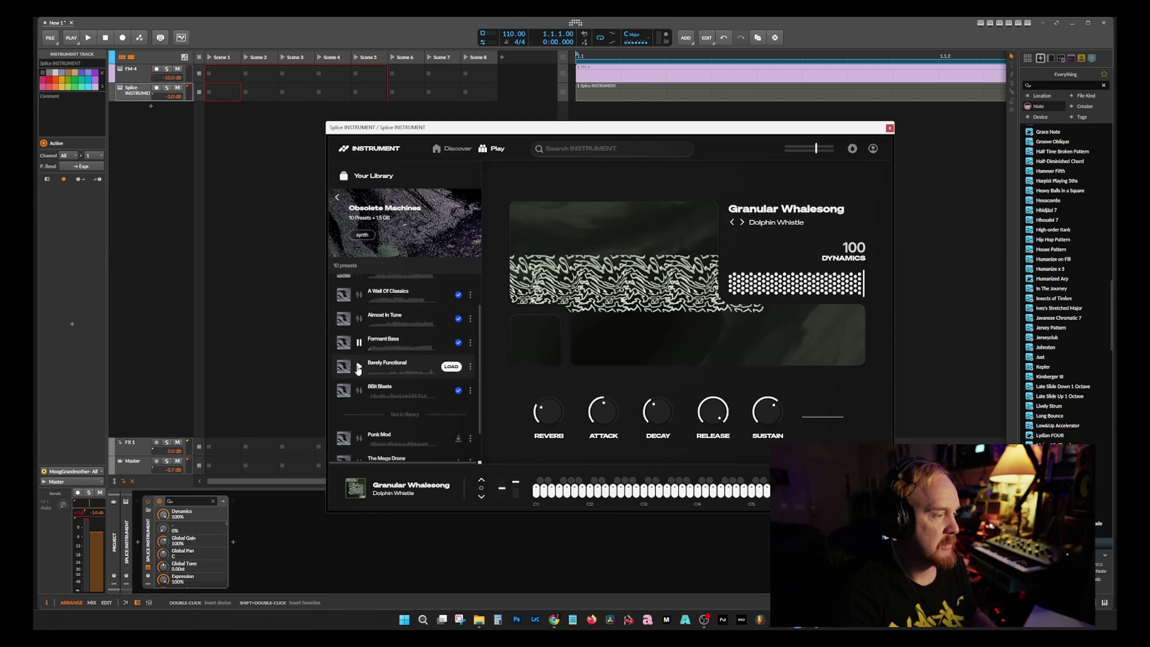
- Download Punk Mod, The Mega Drone and Transcend, then preview Barely Functional and 8Bit Blasts
scroll(432, 405, "down", 1)
left_click(459, 402)
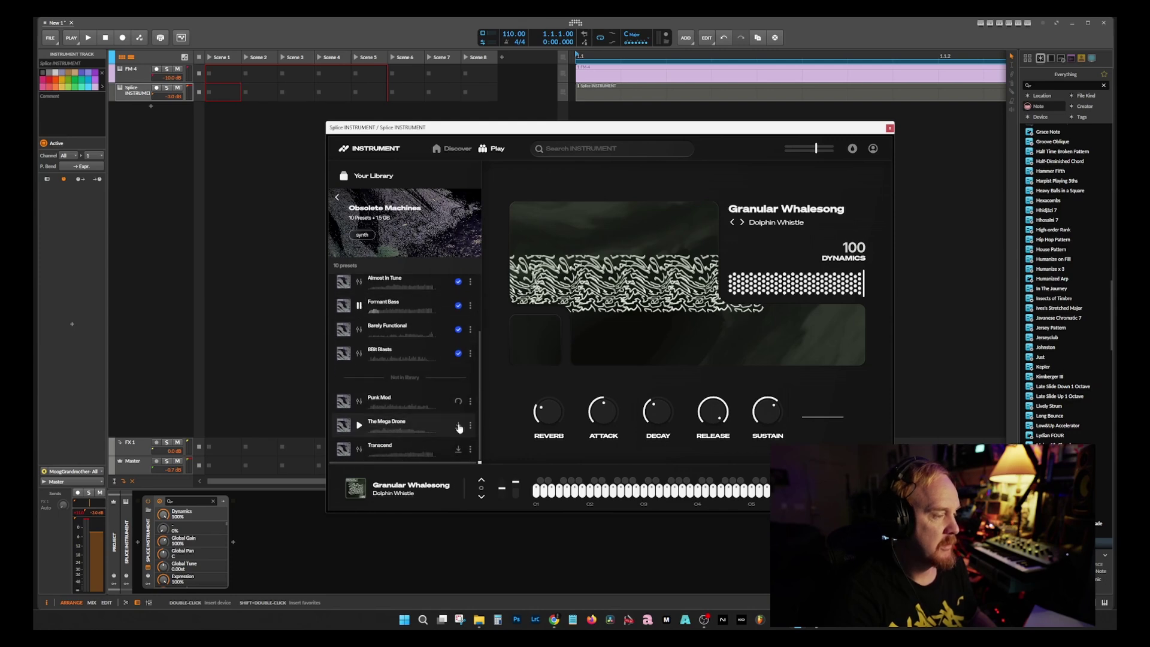
left_click(458, 426)
left_click(458, 449)
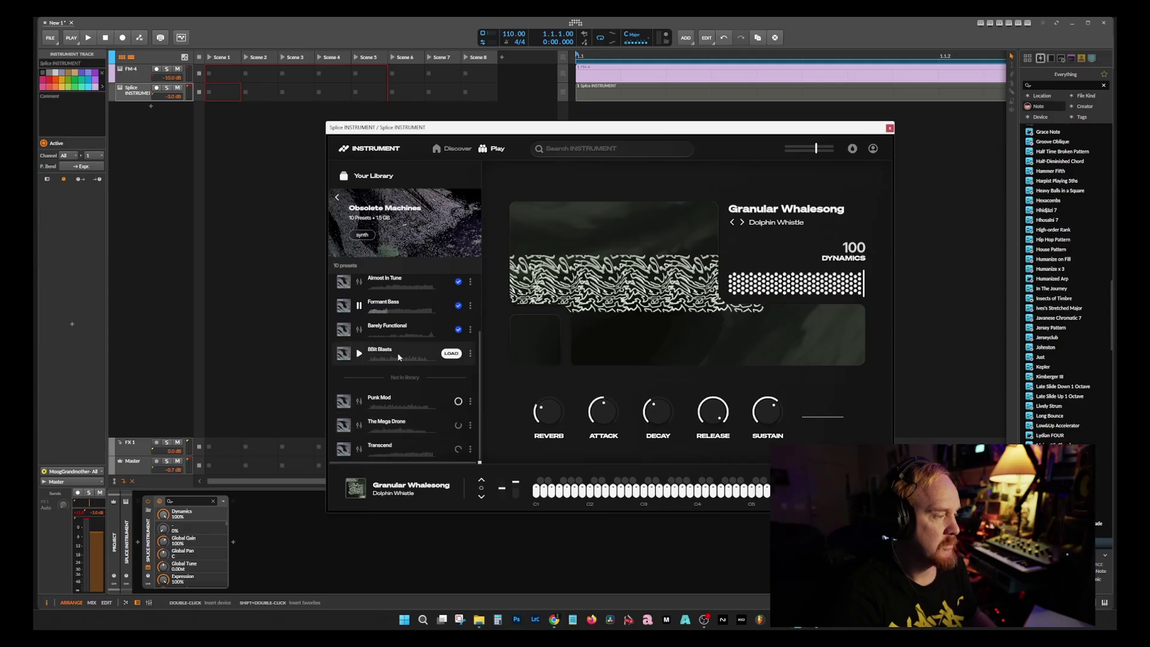
left_click(416, 361)
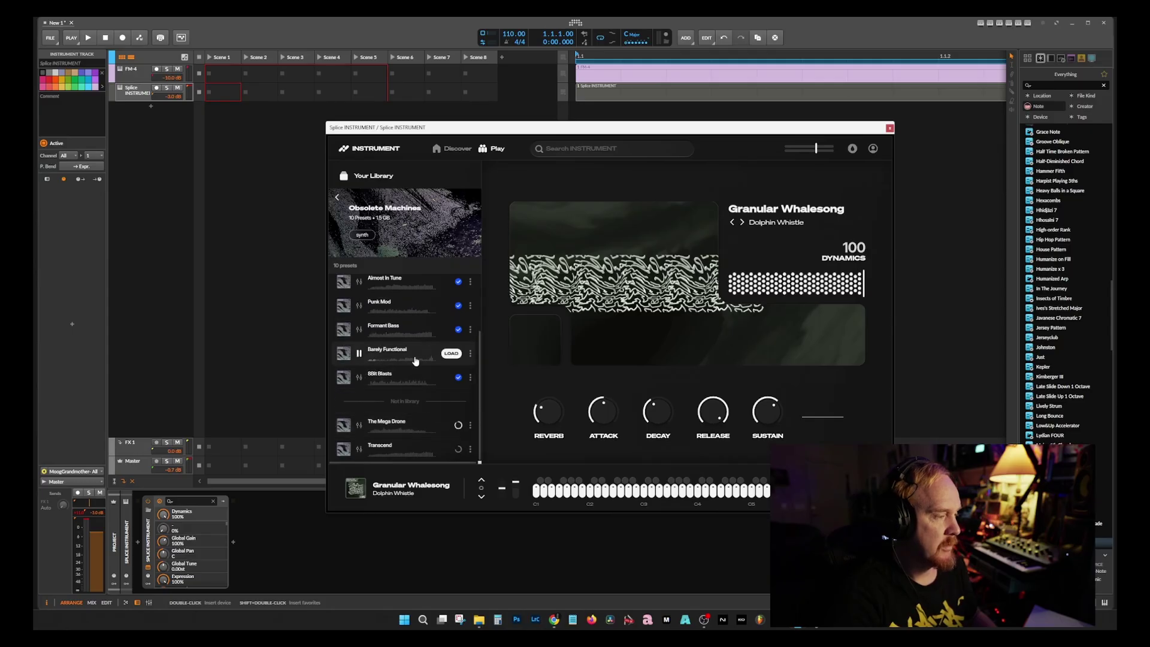
left_click(360, 378)
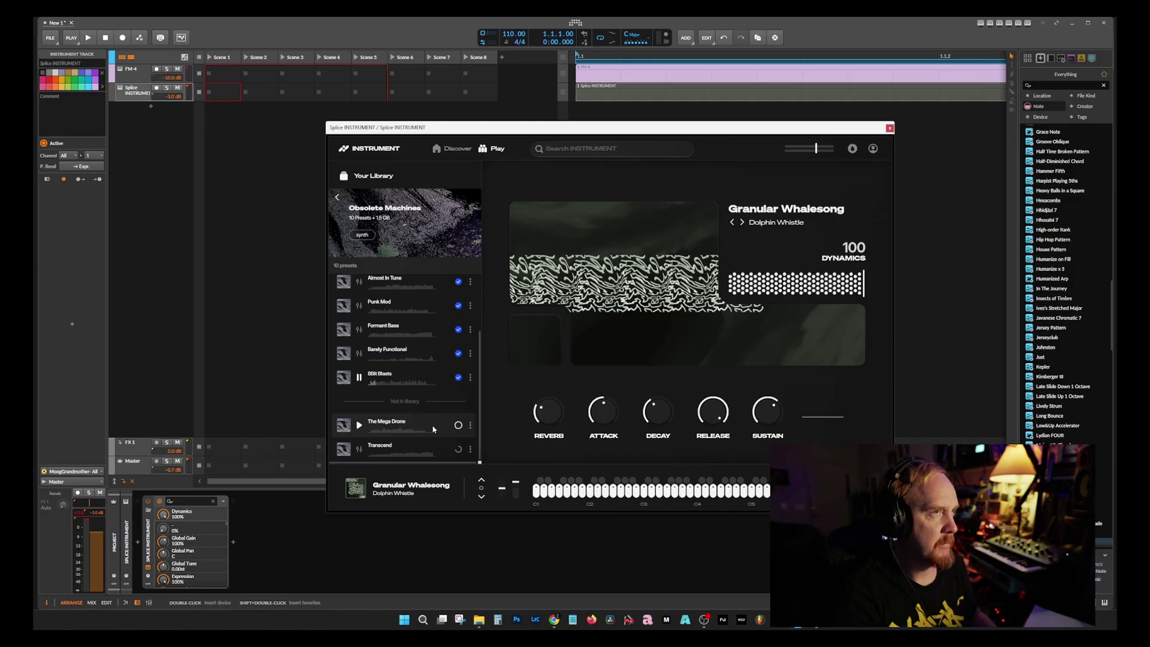
- Go to the Siren Songs pack and preview Earth Sign, Held In Complexity and Loonsong
left_click(338, 201)
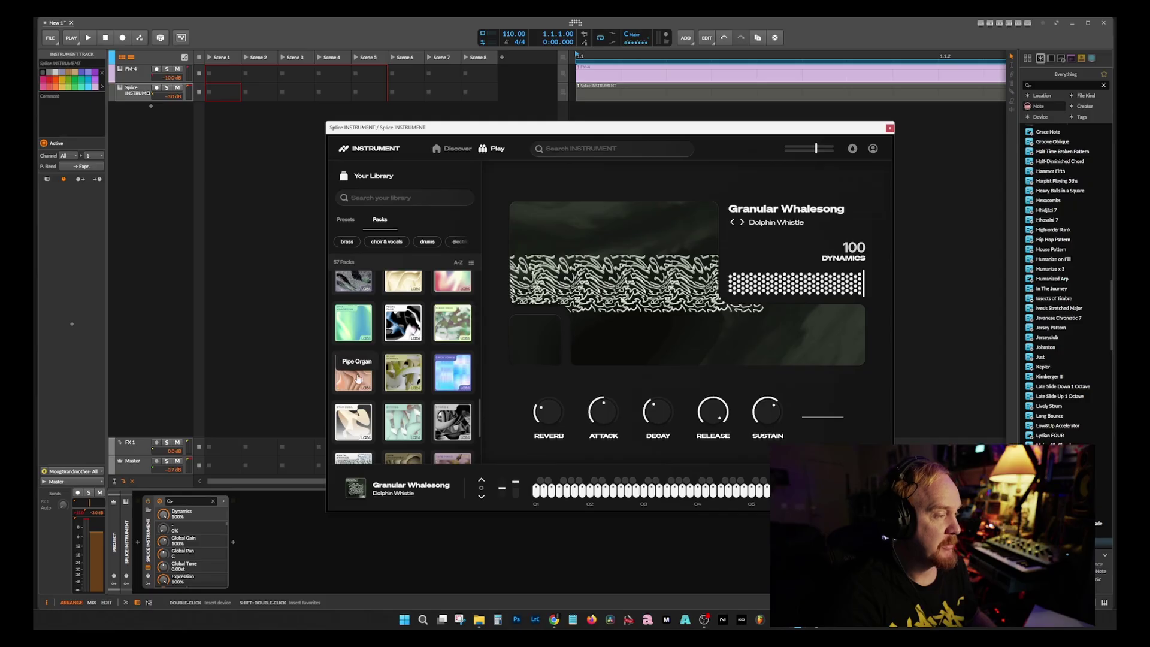
scroll(413, 347, "down", 1)
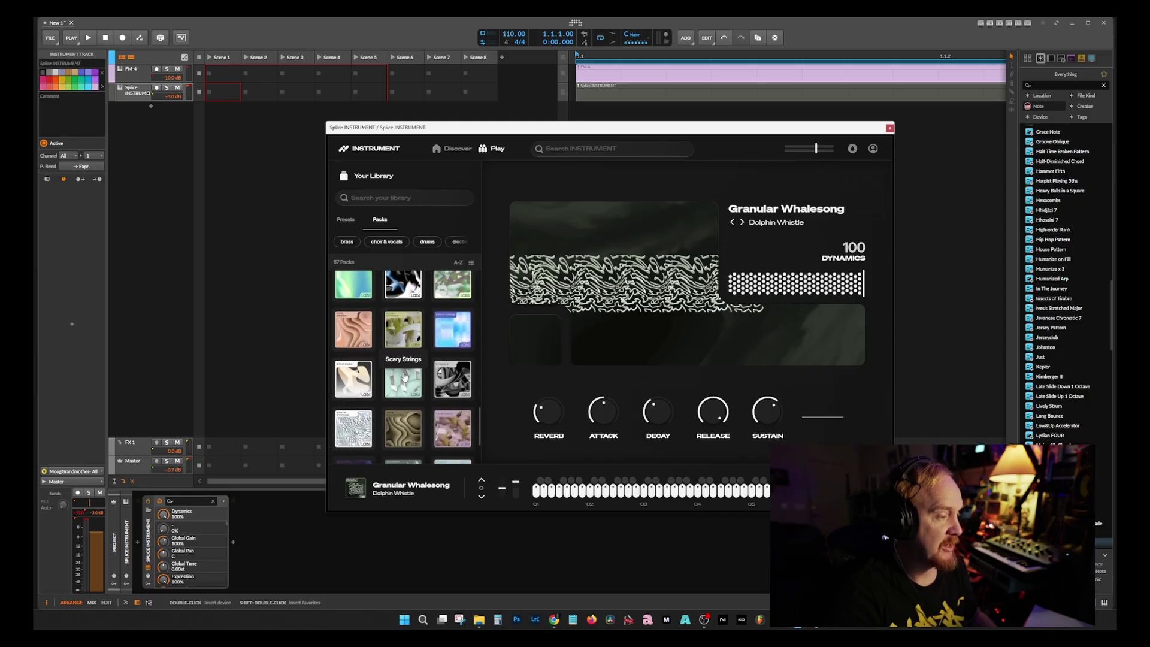
left_click(451, 333)
left_click(359, 337)
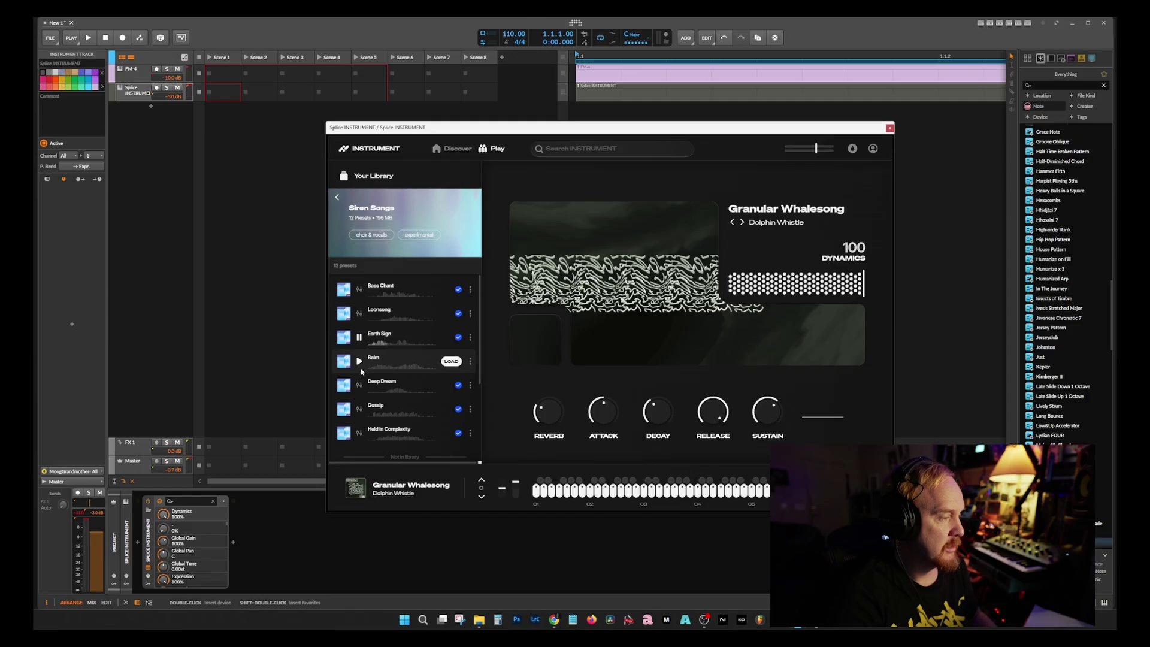
left_click(359, 433)
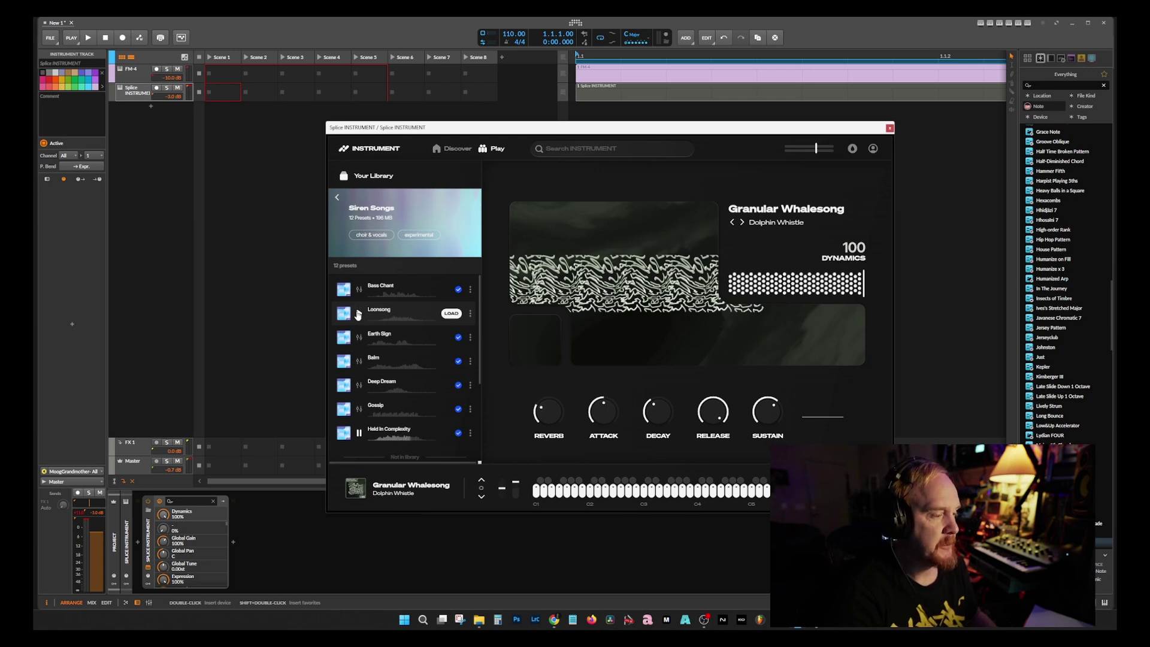
left_click(359, 314)
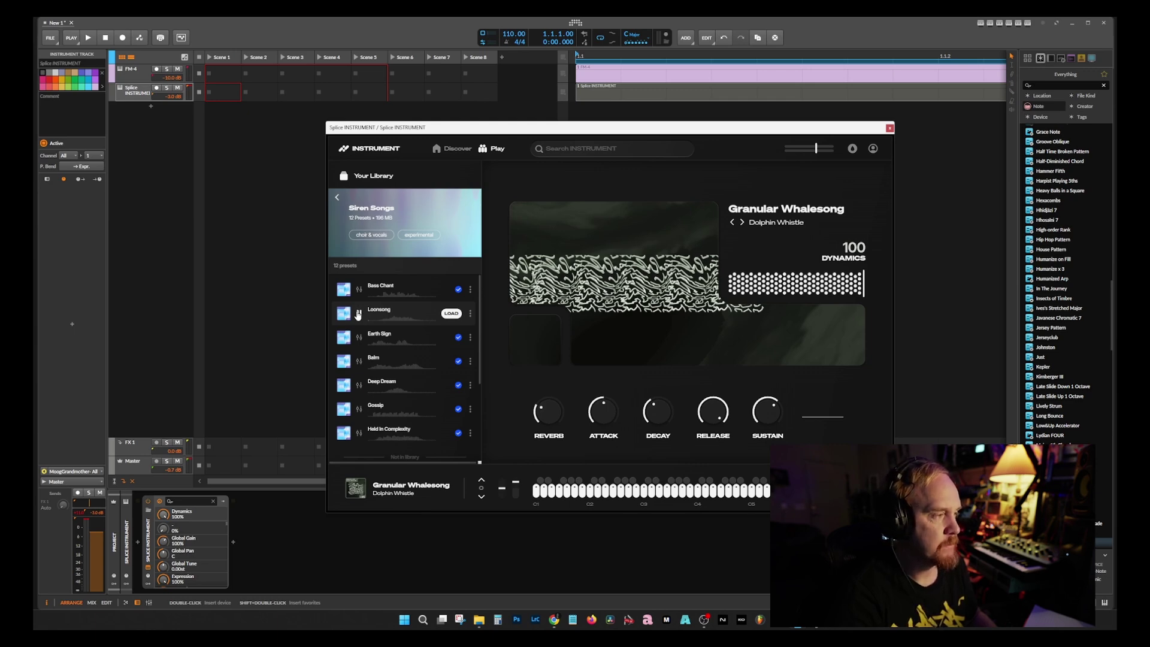
- Leave Siren Songs, locate the Wurli pack on the grid and preview its Funky preset
left_click(337, 200)
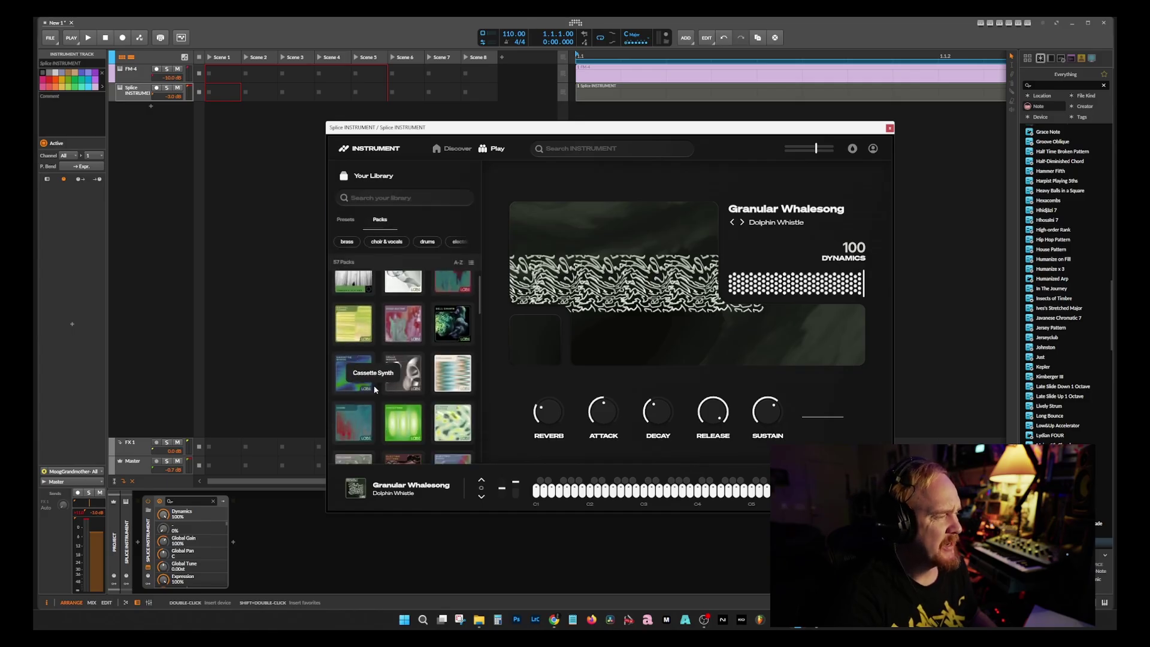
scroll(376, 399, "down", 3)
scroll(376, 397, "down", 2)
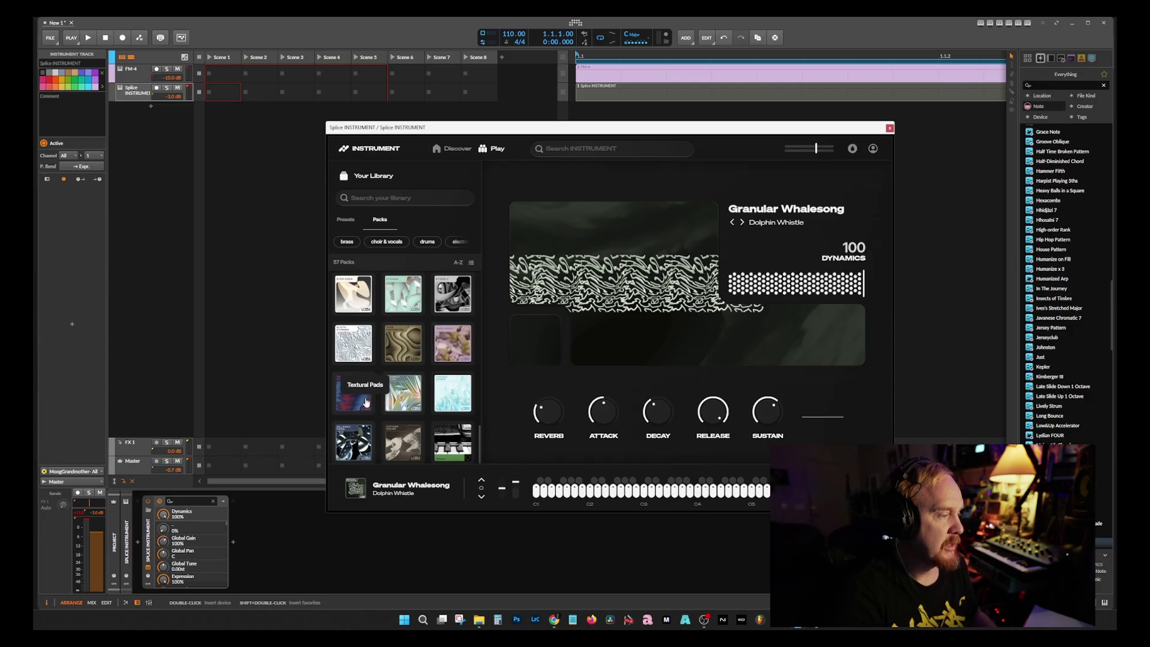
scroll(374, 381, "up", 2)
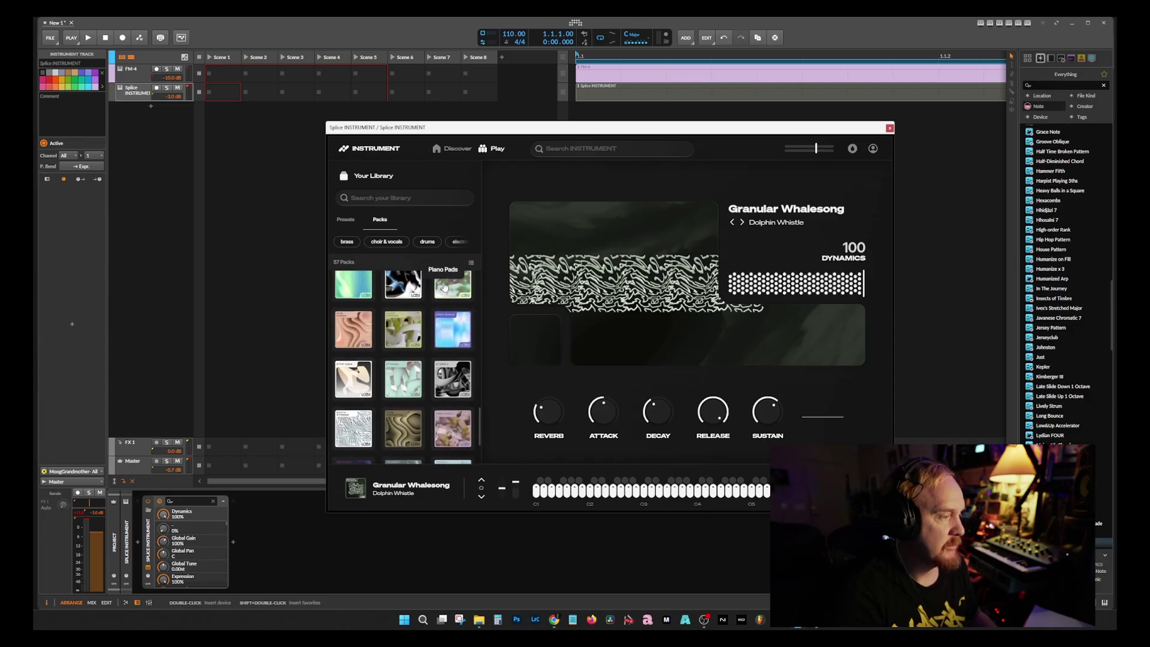
scroll(395, 399, "down", 2)
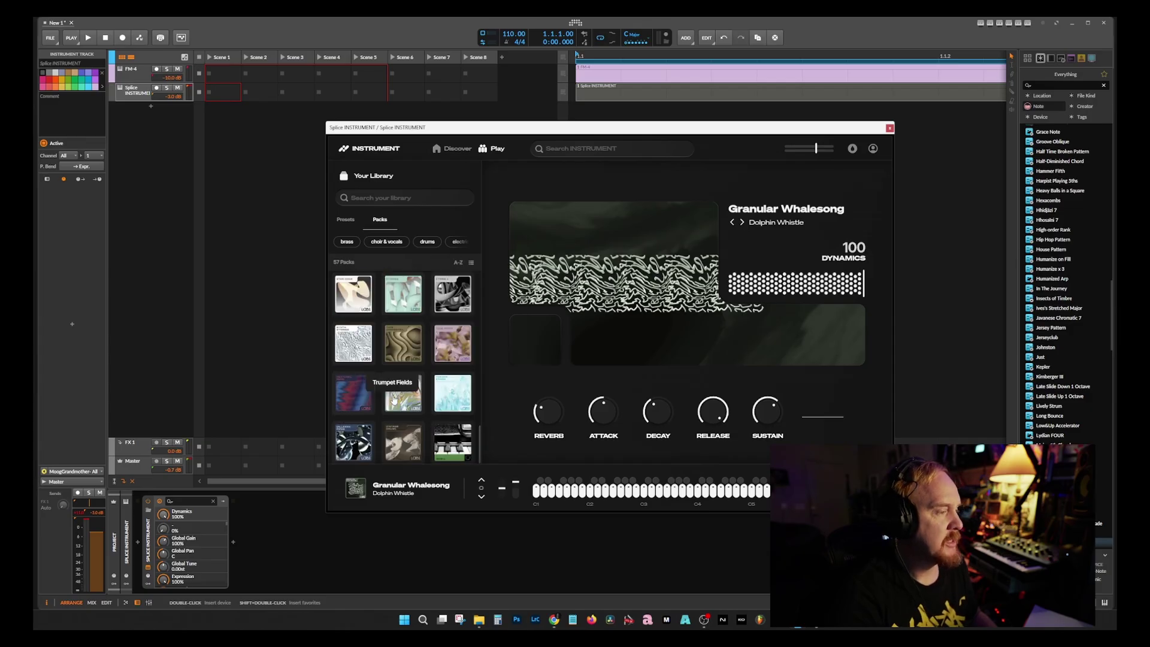
left_click(454, 443)
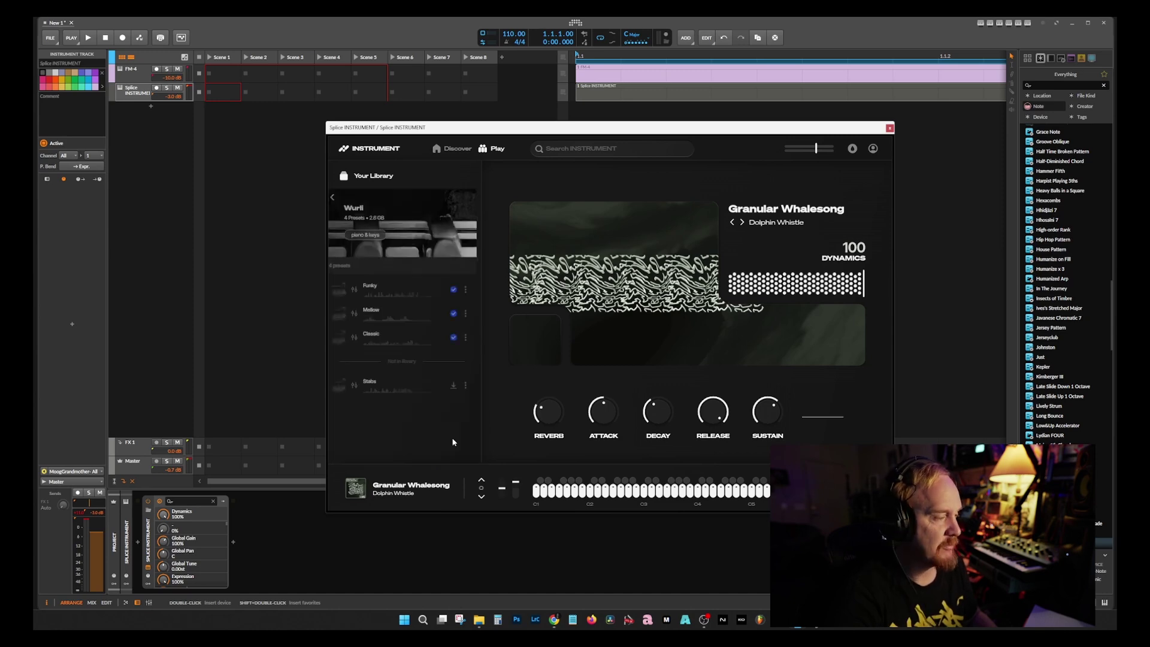
left_click(360, 291)
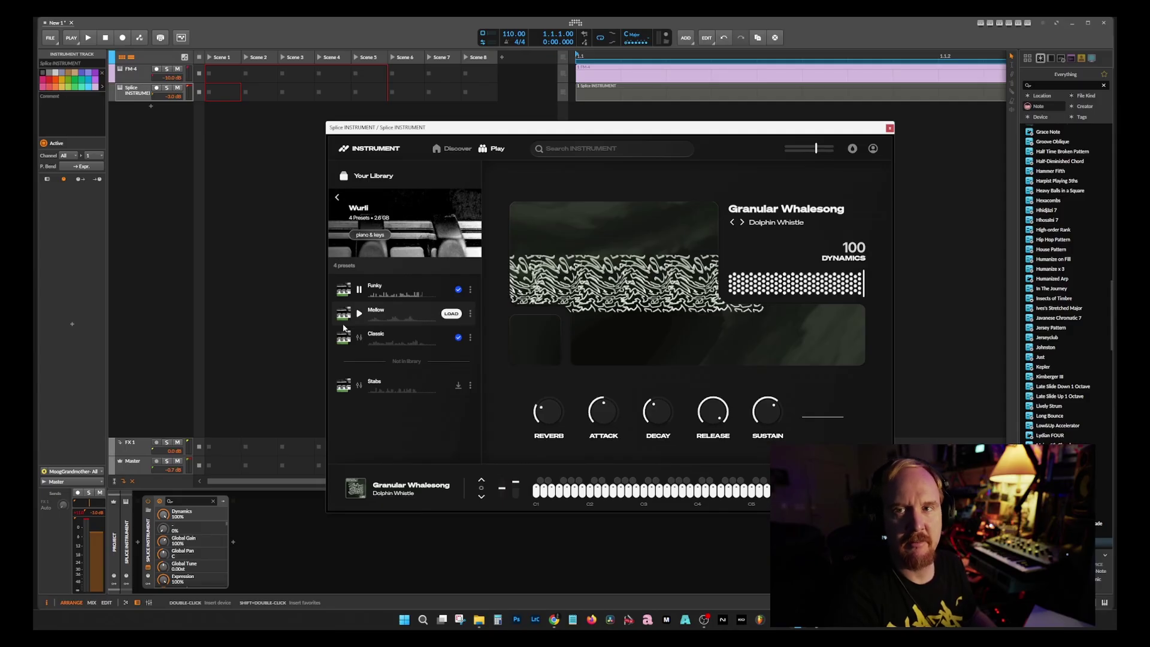
- Return from Wurli to the Packs grid and scroll back up
left_click(337, 197)
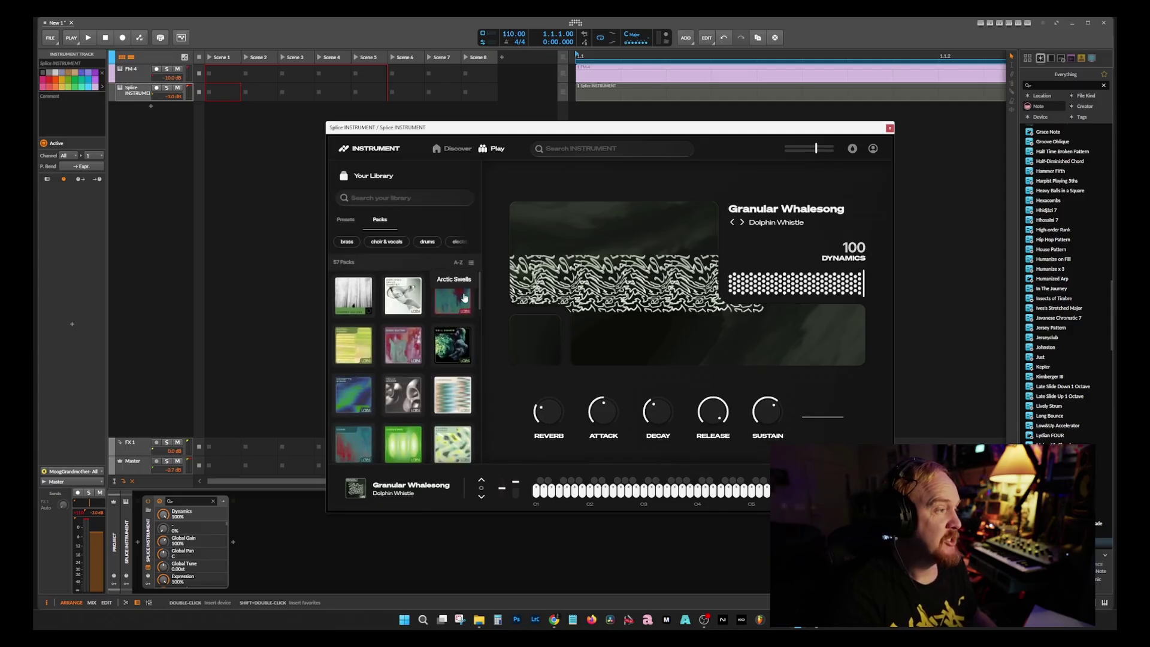
scroll(459, 303, "up", 1)
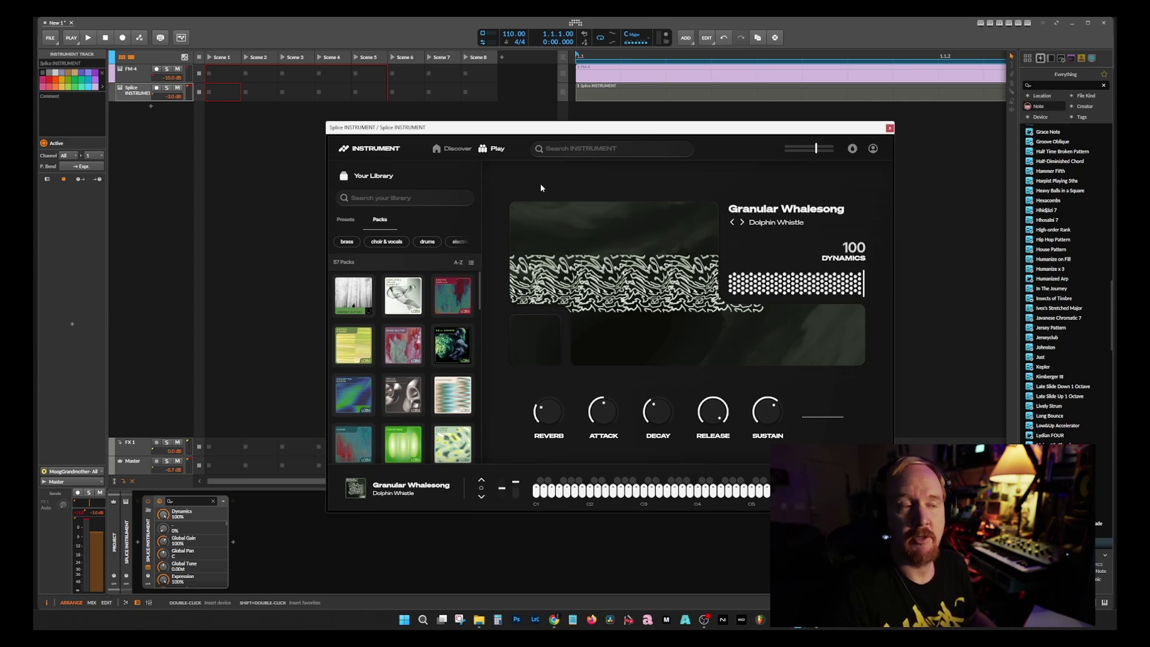
- Check the account menu, then review and dismiss the October '25 Free Drops list
left_click(873, 149)
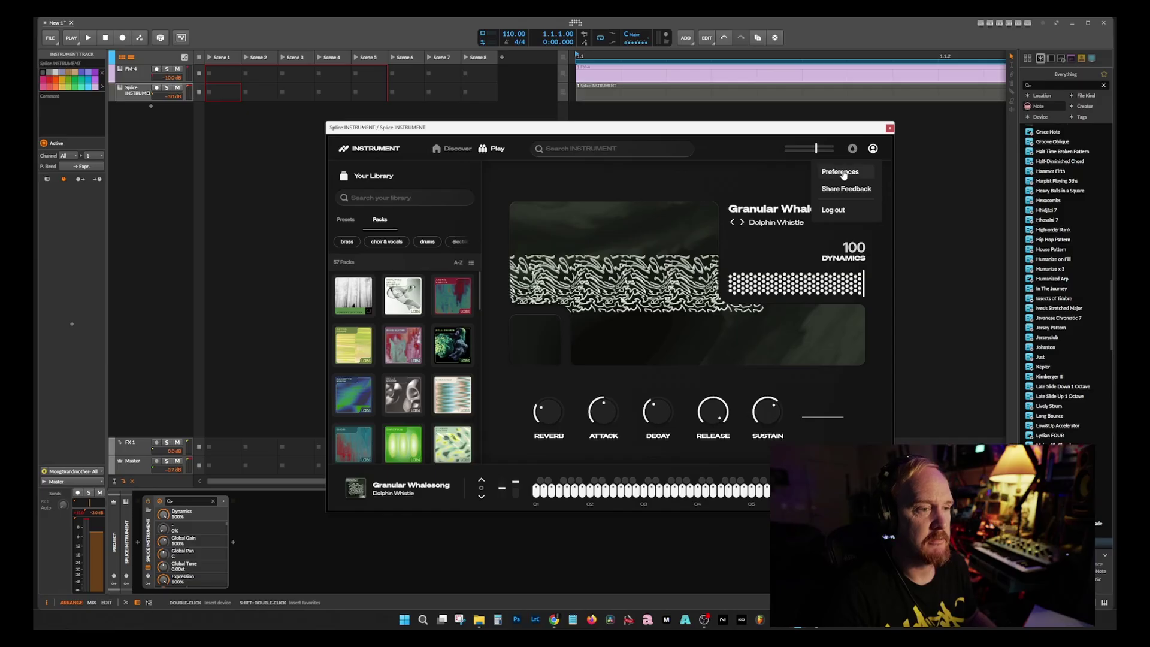
left_click(852, 149)
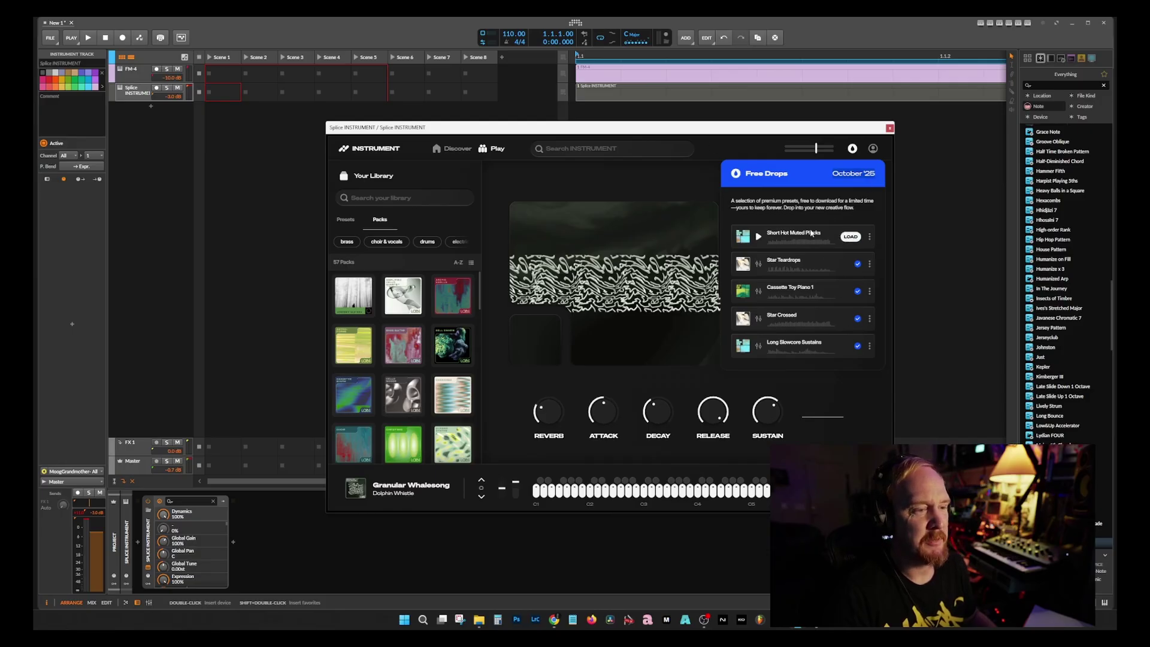
left_click(851, 152)
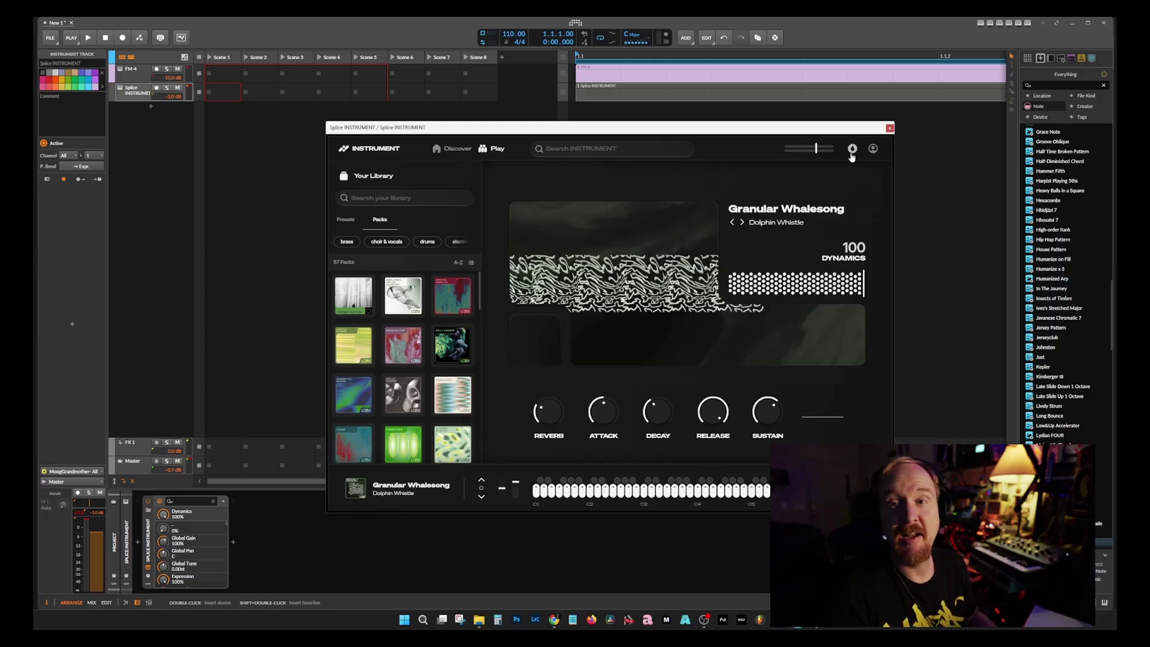